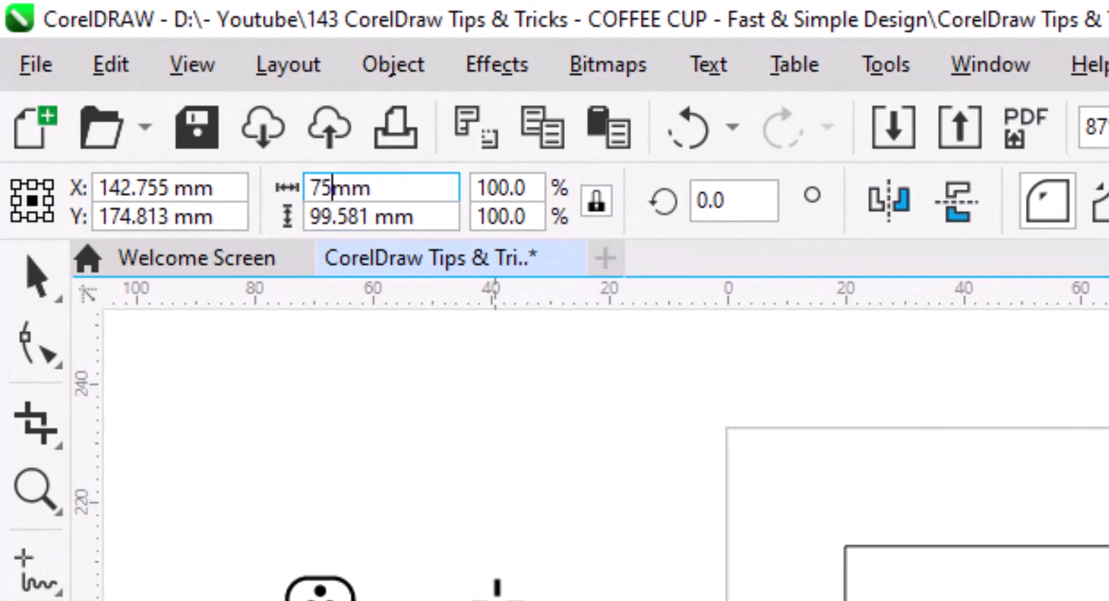
# Set the narrow rectangle's width to 75 mm and centre it horizontally on the wide rectangle.
pyautogui.press('Return')
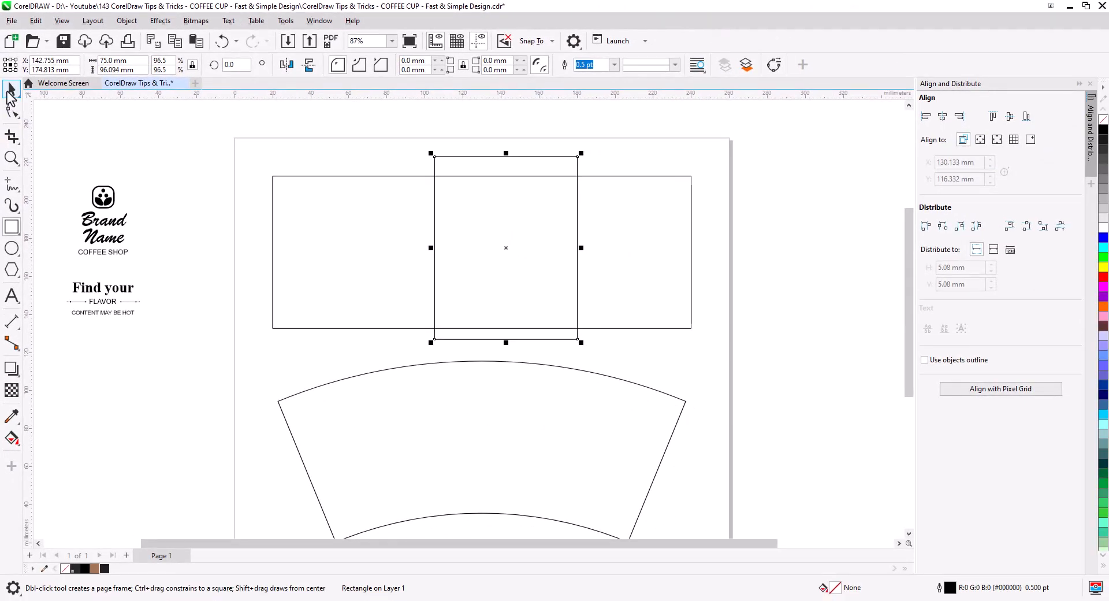
pyautogui.click(10, 89)
pyautogui.keyDown('shift'); pyautogui.click(371, 289); pyautogui.keyUp('shift')
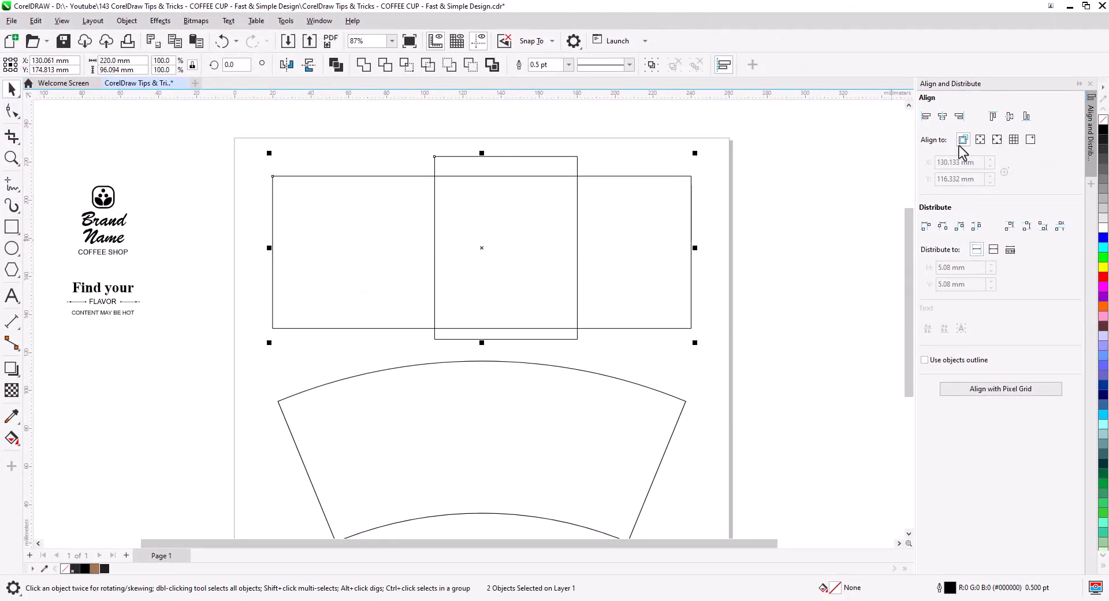
pyautogui.click(943, 115)
pyautogui.click(525, 265)
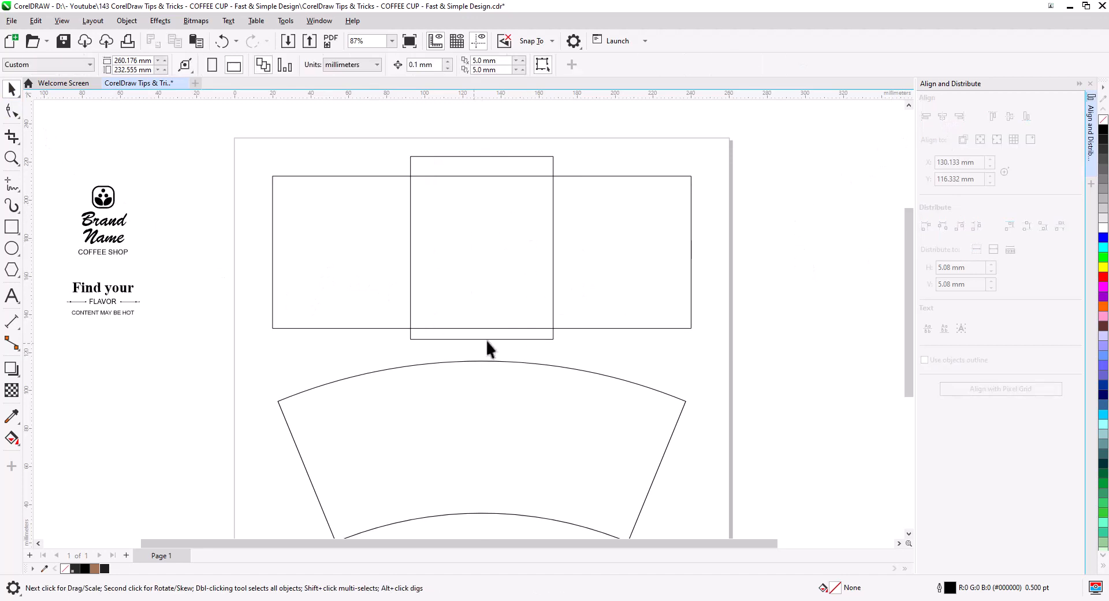
# Place a copy of the "Brand" and "Name" lettering inside the narrow rectangle.
pyautogui.scroll(3, 467, 320)
pyautogui.moveTo(485, 316); pyautogui.dragTo(549, 370)
pyautogui.scroll(-2, 532, 352)
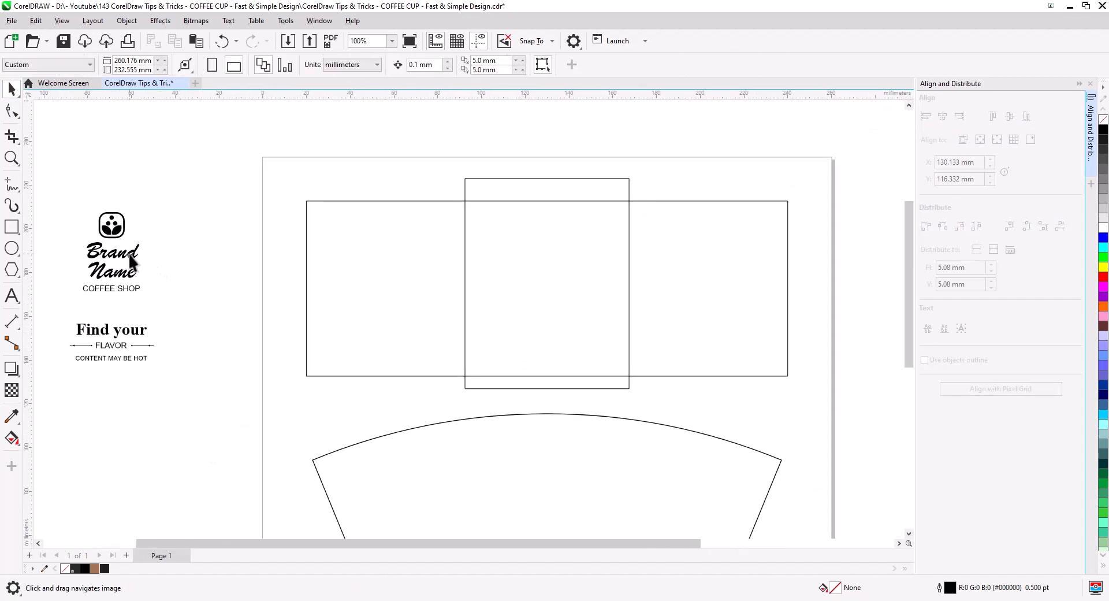
pyautogui.click(129, 263)
pyautogui.keyDown('shift'); pyautogui.click(125, 273); pyautogui.keyUp('shift')
pyautogui.moveTo(119, 272); pyautogui.dragTo(566, 319)
pyautogui.click(574, 348)
# Rotate the copied "Brand Name" lettering by about 26.3° and enlarge it proportionally to about 61 pt.
pyautogui.scroll(3, 577, 341)
pyautogui.scroll(1, 574, 336)
pyautogui.click(529, 331)
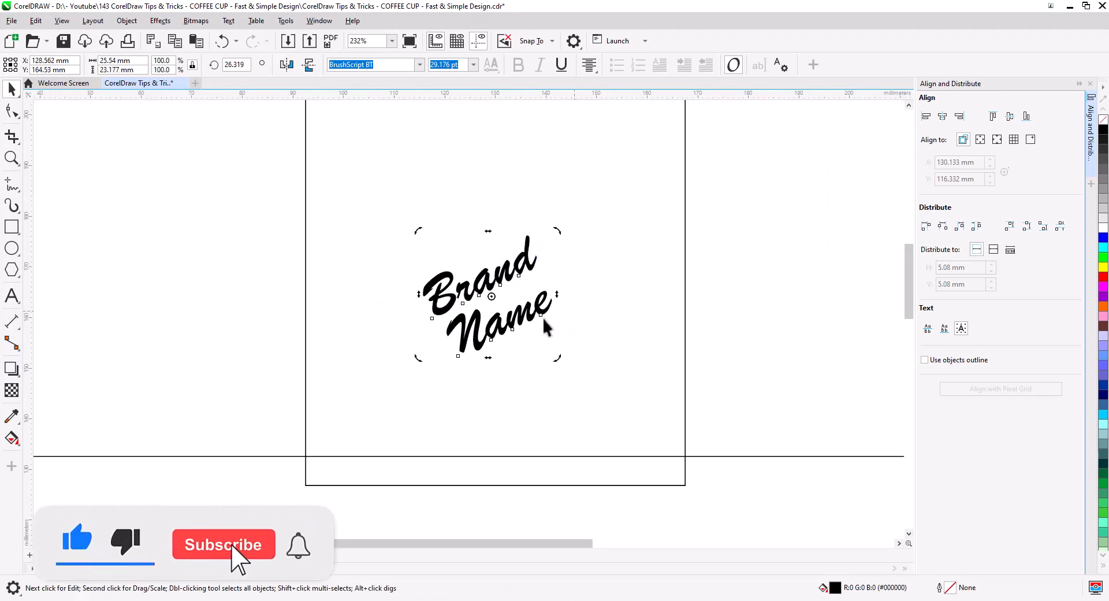
pyautogui.click(543, 312)
pyautogui.moveTo(554, 355); pyautogui.dragTo(689, 420)
pyautogui.click(471, 324)
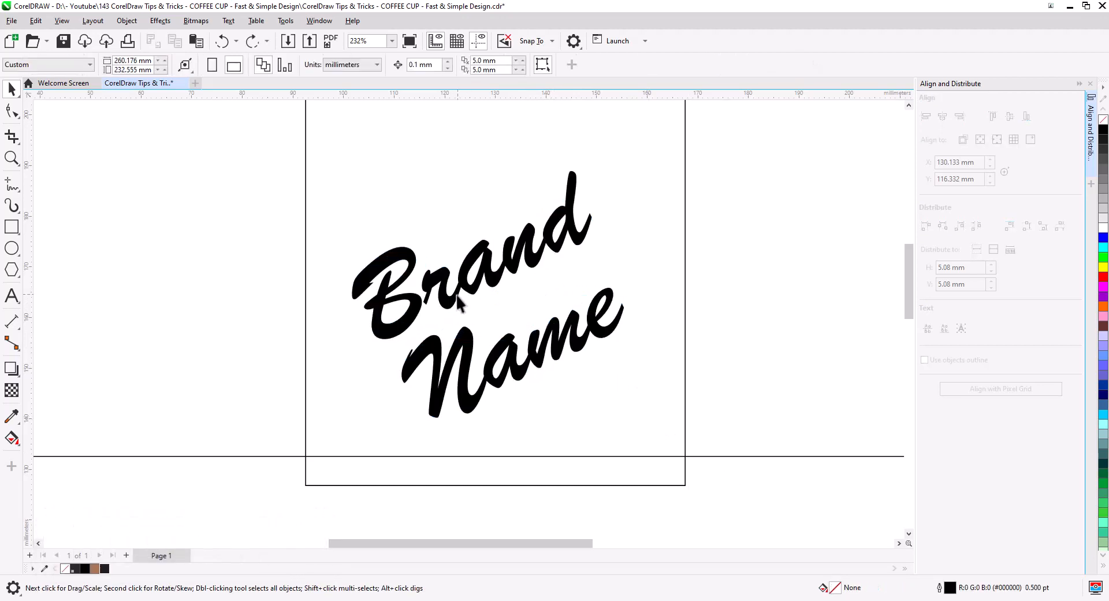
# Position "Brand" at the narrow rectangle's left edge and "Name" at its right edge so the two words overlap.
pyautogui.moveTo(458, 302); pyautogui.dragTo(408, 333)
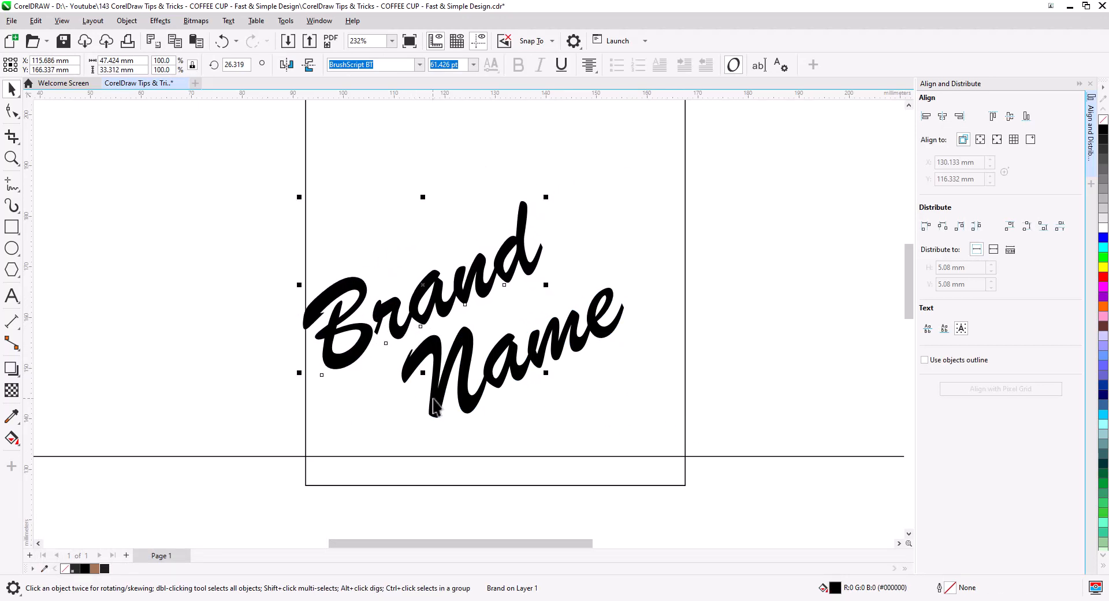
pyautogui.moveTo(434, 406); pyautogui.dragTo(495, 359)
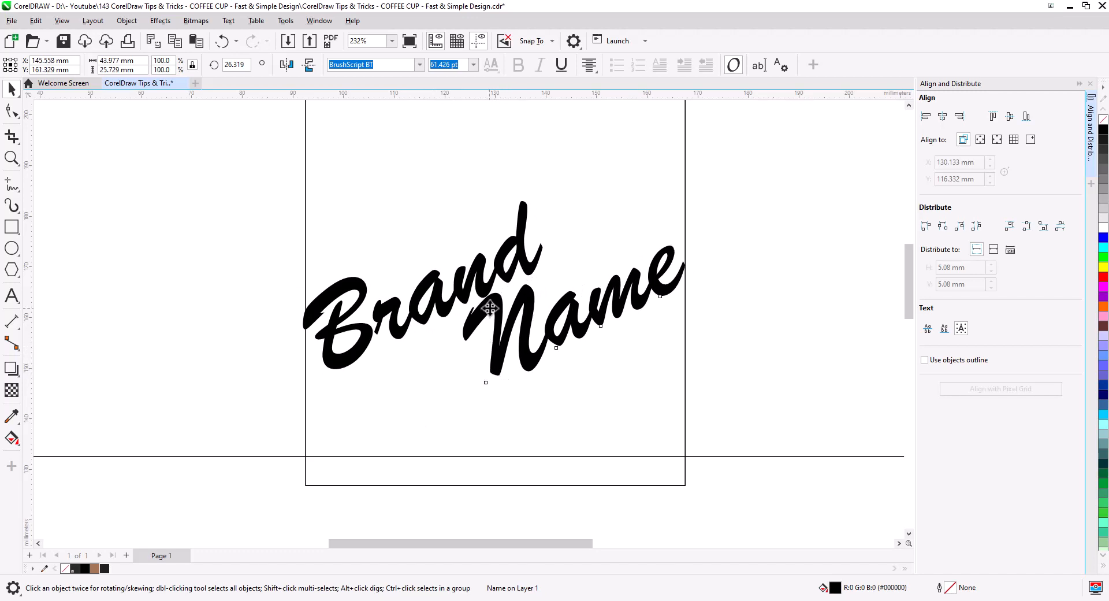
pyautogui.moveTo(490, 308); pyautogui.dragTo(491, 305)
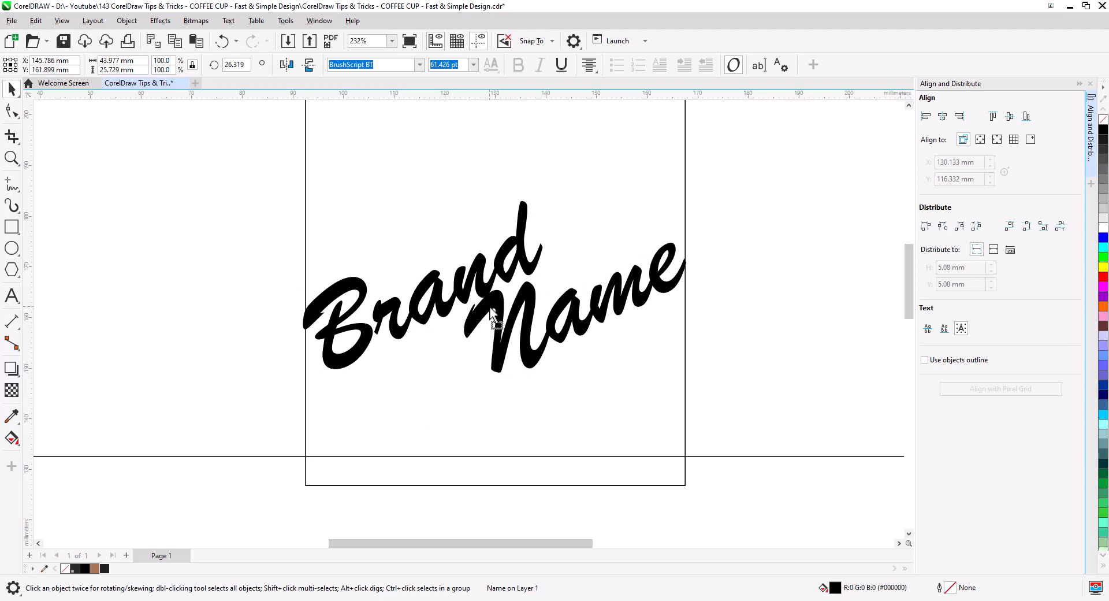
# Weld "Brand" and "Name" into one shape and give it a black outline with no fill.
pyautogui.keyDown('shift'); pyautogui.click(445, 318); pyautogui.keyUp('shift')
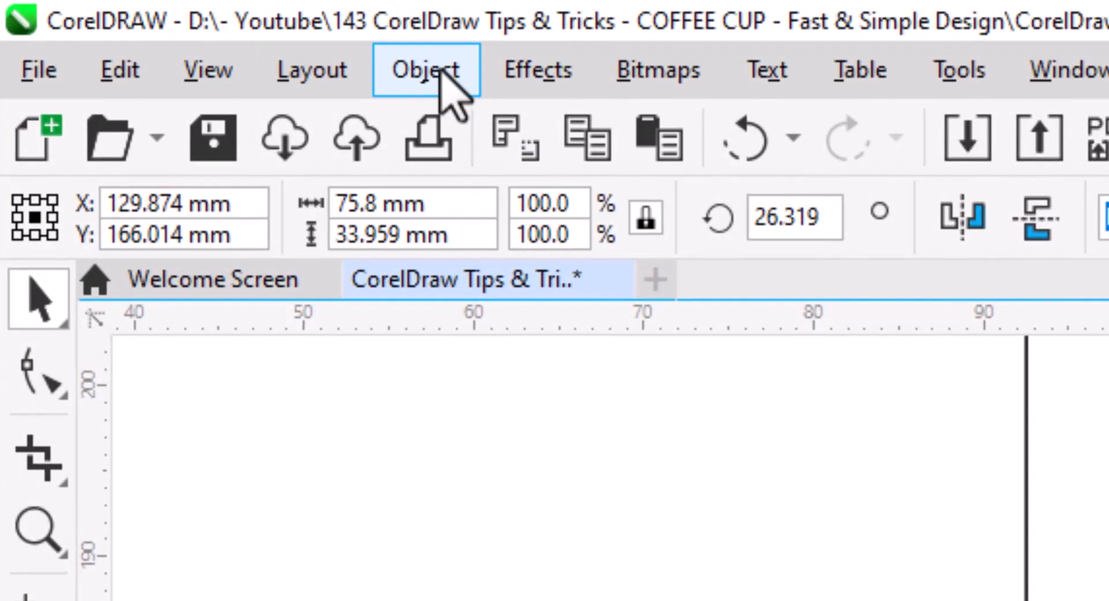
pyautogui.click(130, 21)
pyautogui.moveTo(339, 297)
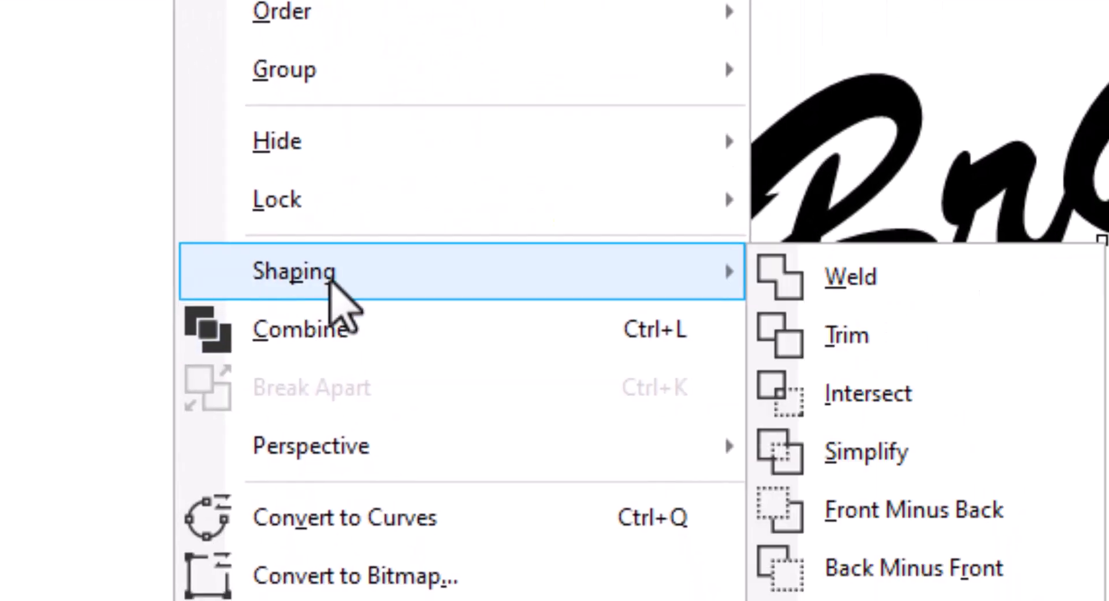
pyautogui.click(858, 275)
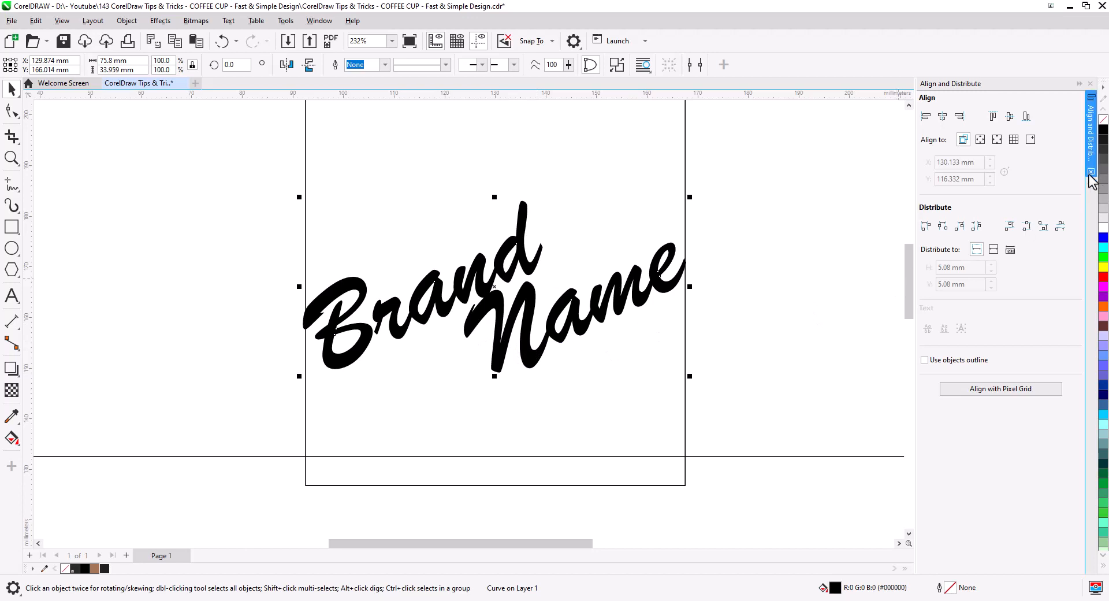
pyautogui.rightClick(1103, 129)
pyautogui.click(1103, 119)
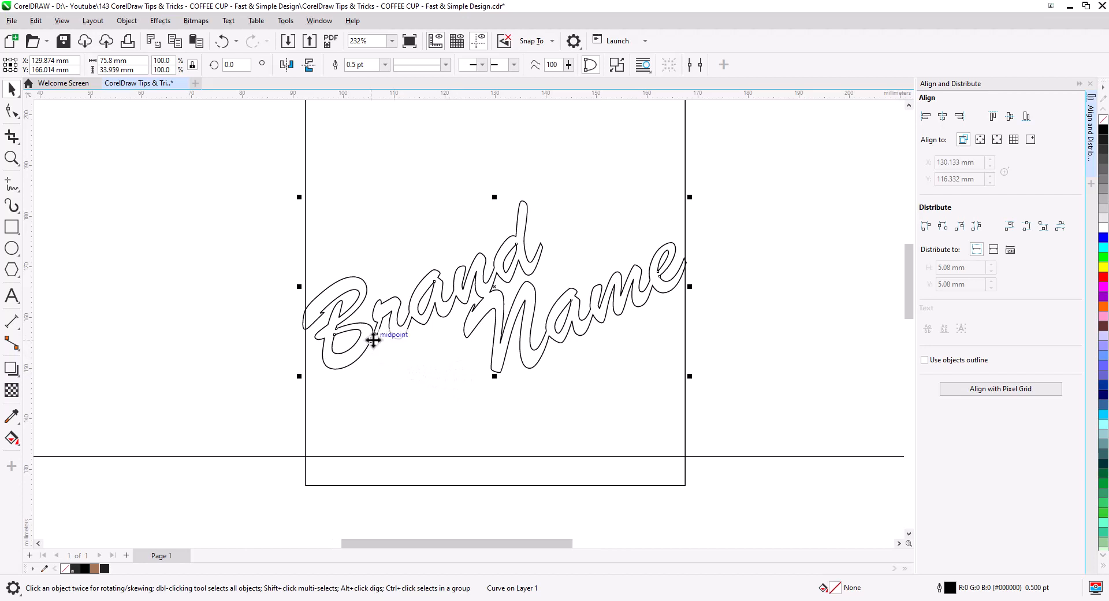
# Reshape the two lower-left nodes of the letter r so that its stroke overlaps the B.
pyautogui.scroll(4, 375, 339)
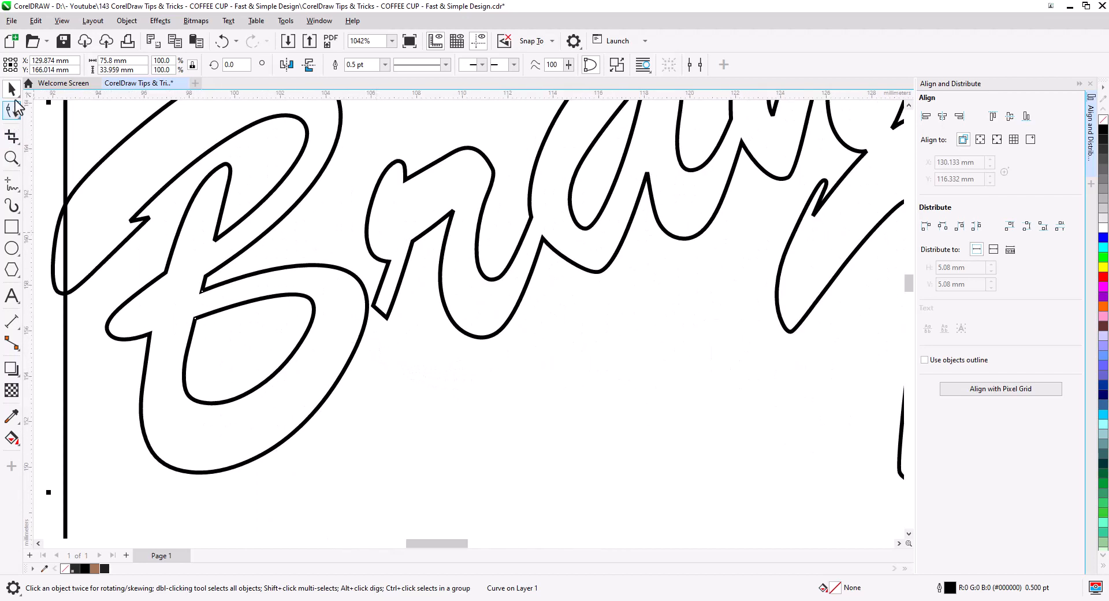
pyautogui.click(13, 111)
pyautogui.moveTo(372, 306); pyautogui.dragTo(359, 307)
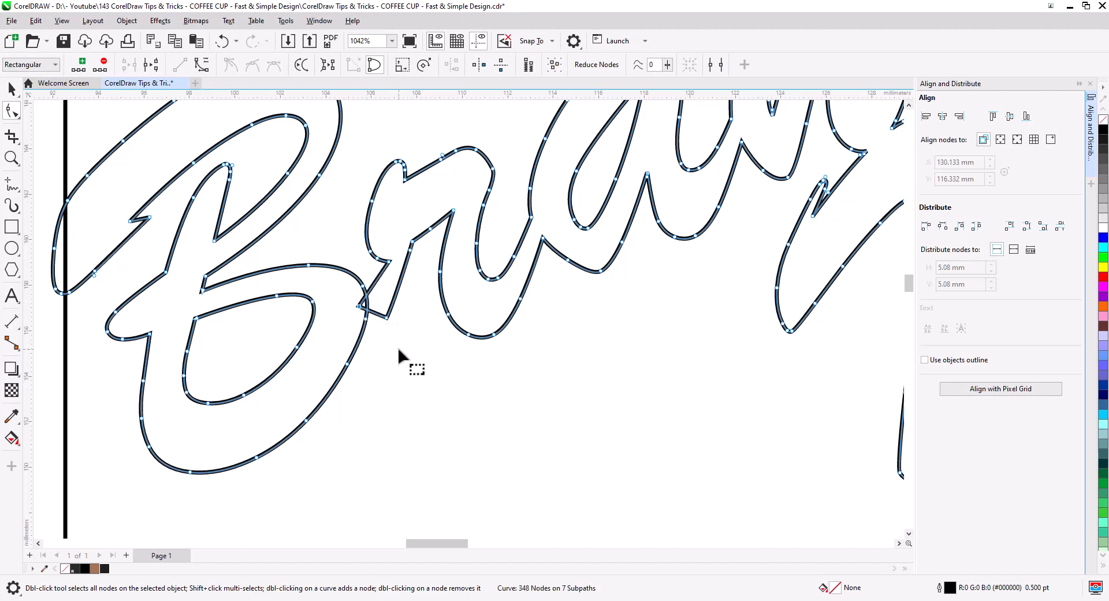
pyautogui.moveTo(388, 317); pyautogui.dragTo(369, 316)
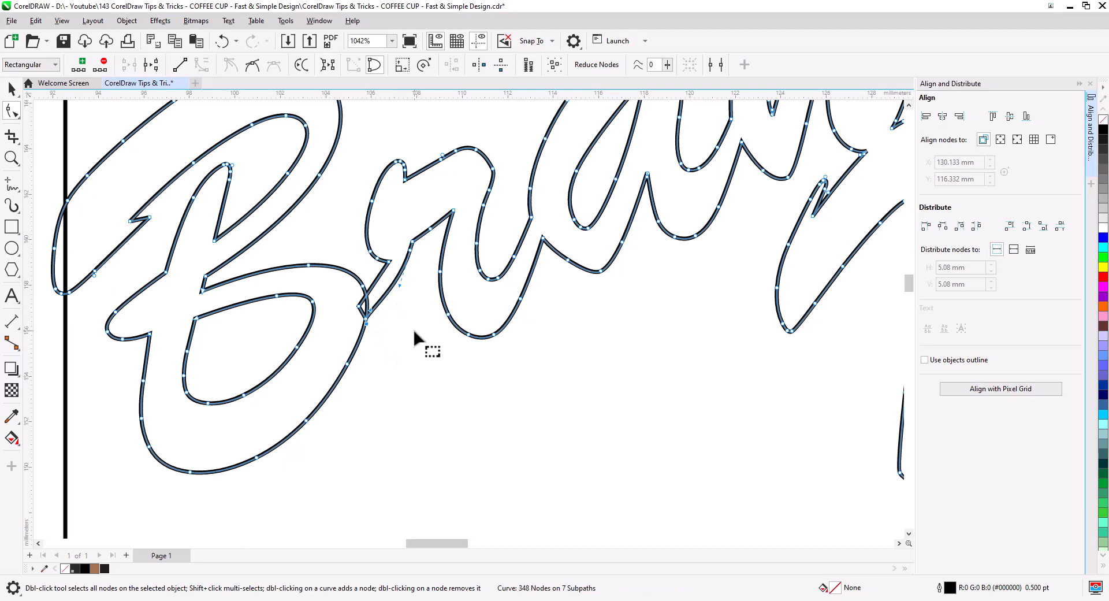
# Weld the lettering again to merge the overlap between the B and the r.
pyautogui.scroll(-3, 413, 337)
pyautogui.moveTo(622, 350); pyautogui.dragTo(524, 377)
pyautogui.moveTo(774, 326); pyautogui.dragTo(730, 337)
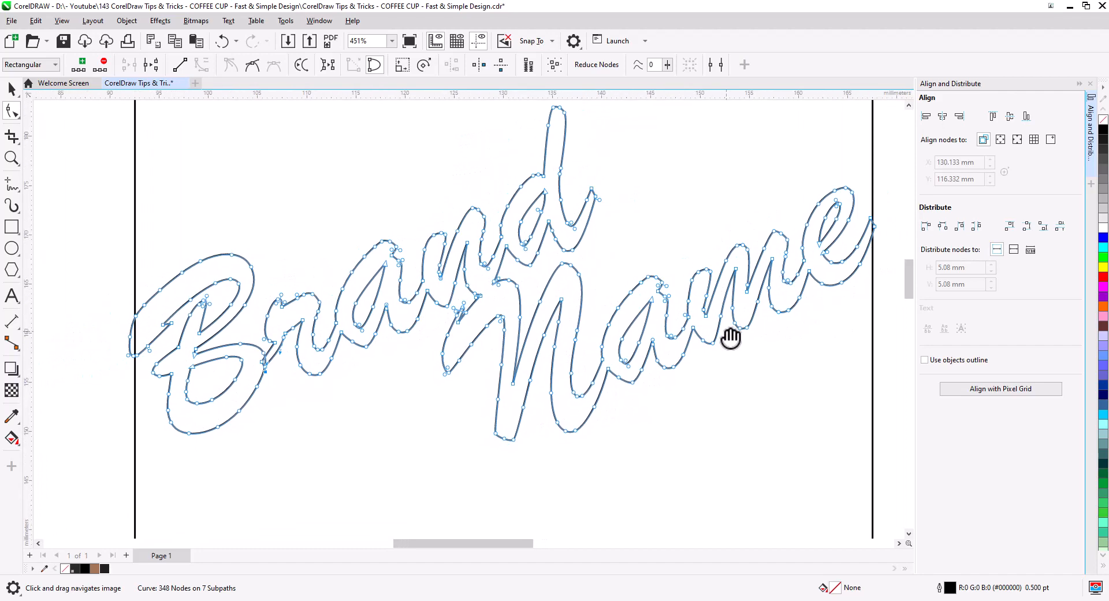
pyautogui.click(13, 92)
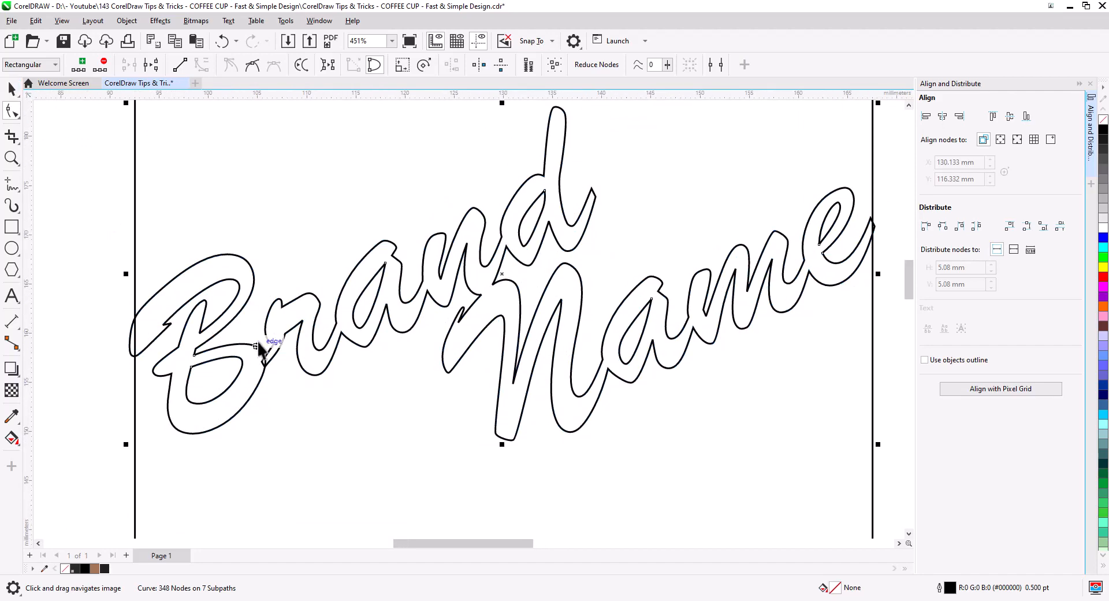
pyautogui.click(126, 26)
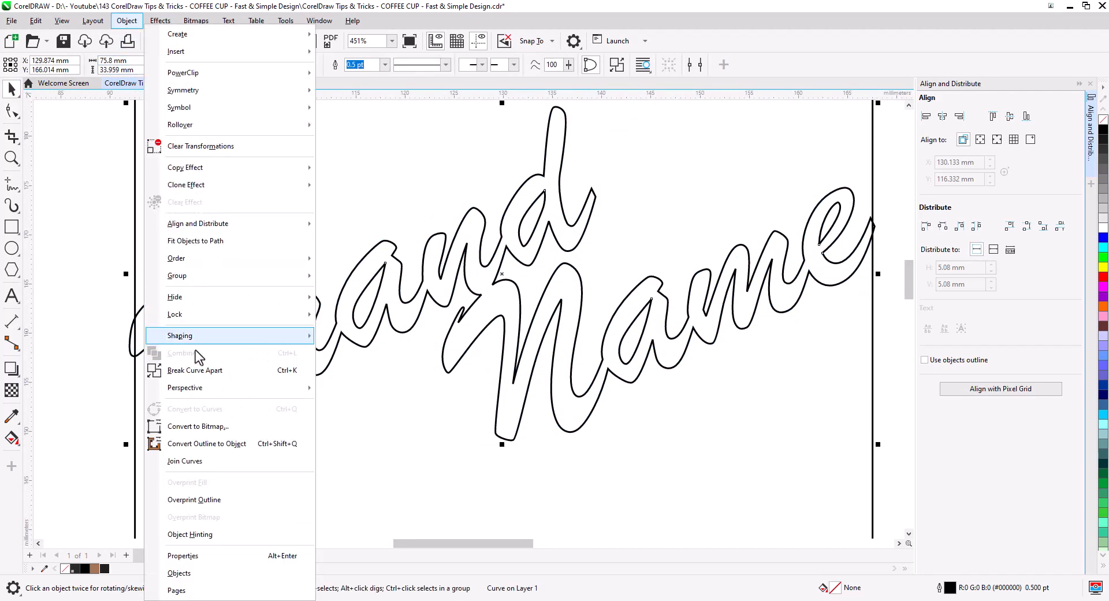
pyautogui.moveTo(245, 338)
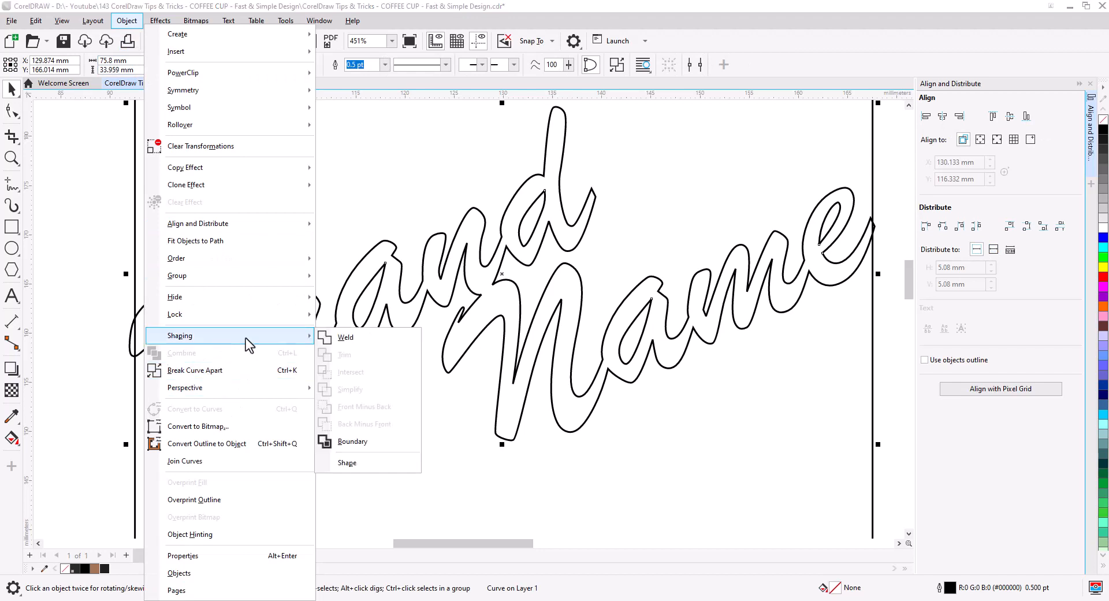
pyautogui.click(345, 338)
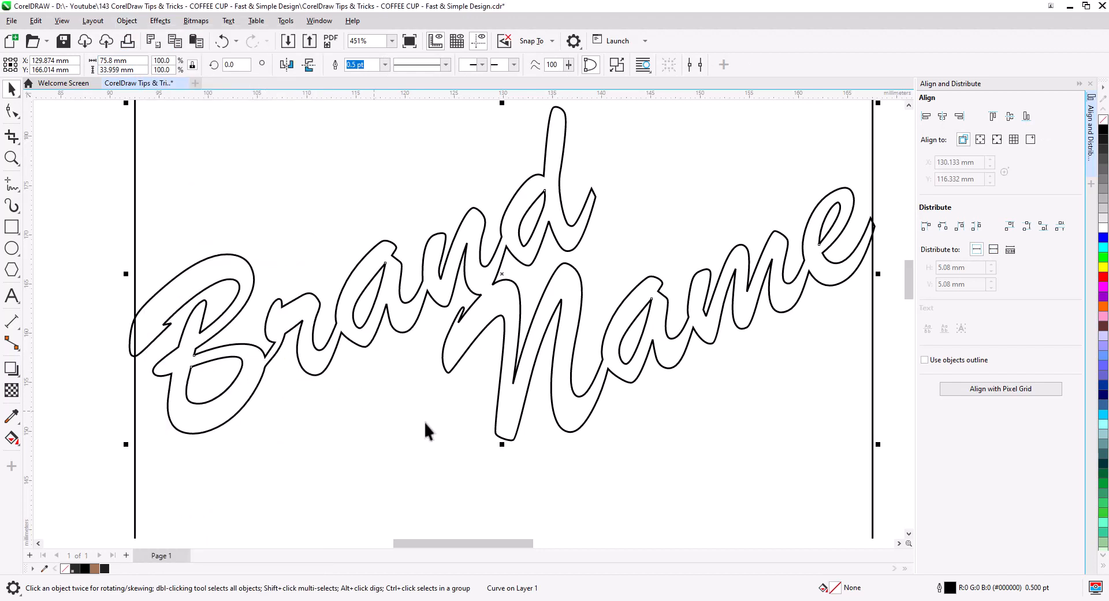
# Centre the welded lettering horizontally on the 75 mm wide rectangle.
pyautogui.scroll(-3, 441, 423)
pyautogui.moveTo(466, 440); pyautogui.dragTo(471, 336)
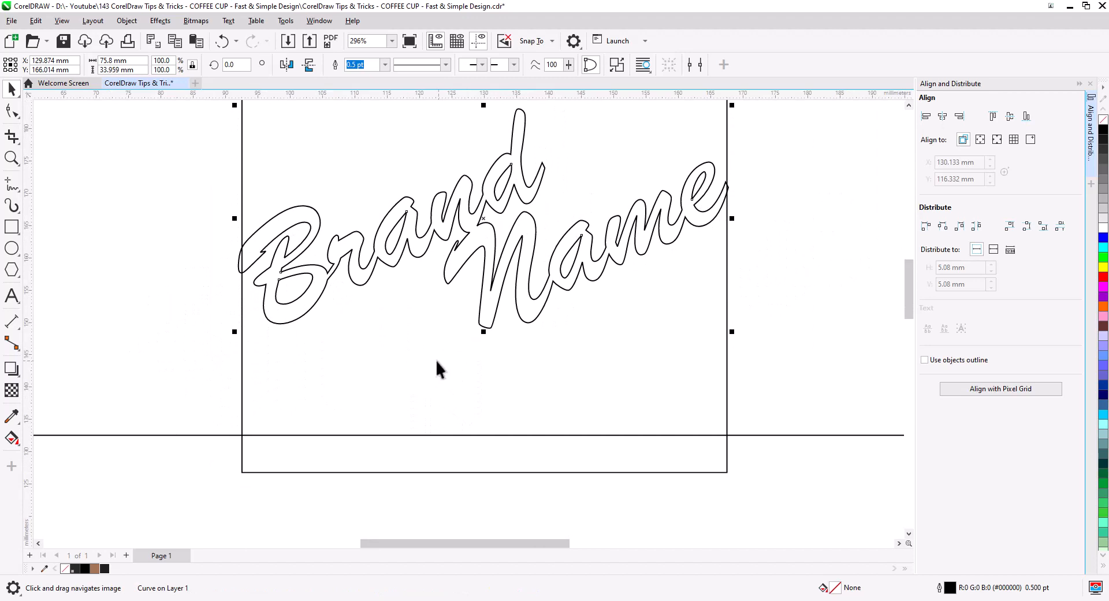
pyautogui.keyDown('shift'); pyautogui.click(445, 363); pyautogui.keyUp('shift')
pyautogui.click(943, 117)
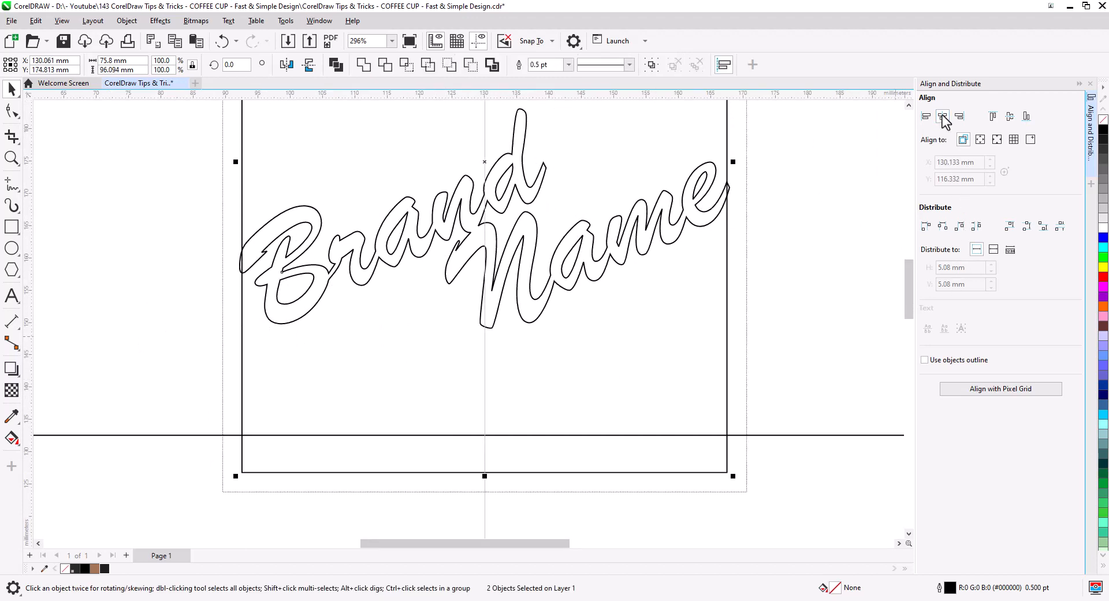
pyautogui.click(800, 479)
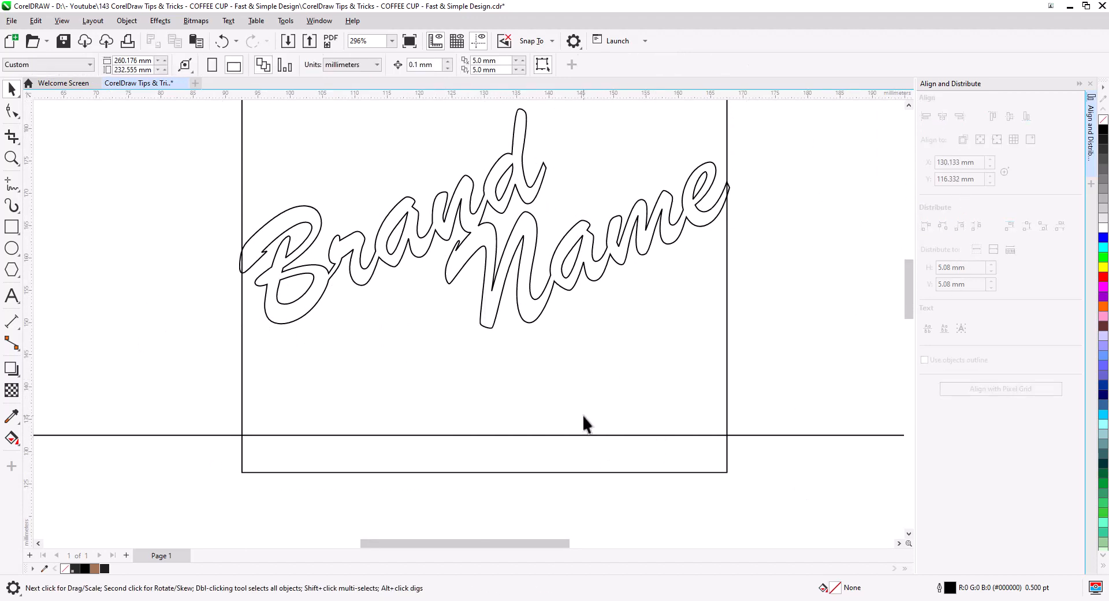
# Draw freehand wavy lines from the B to the wide rectangle's left edge, about 76 mm, and from the final e to its right edge, about 72 mm.
pyautogui.scroll(-3, 585, 424)
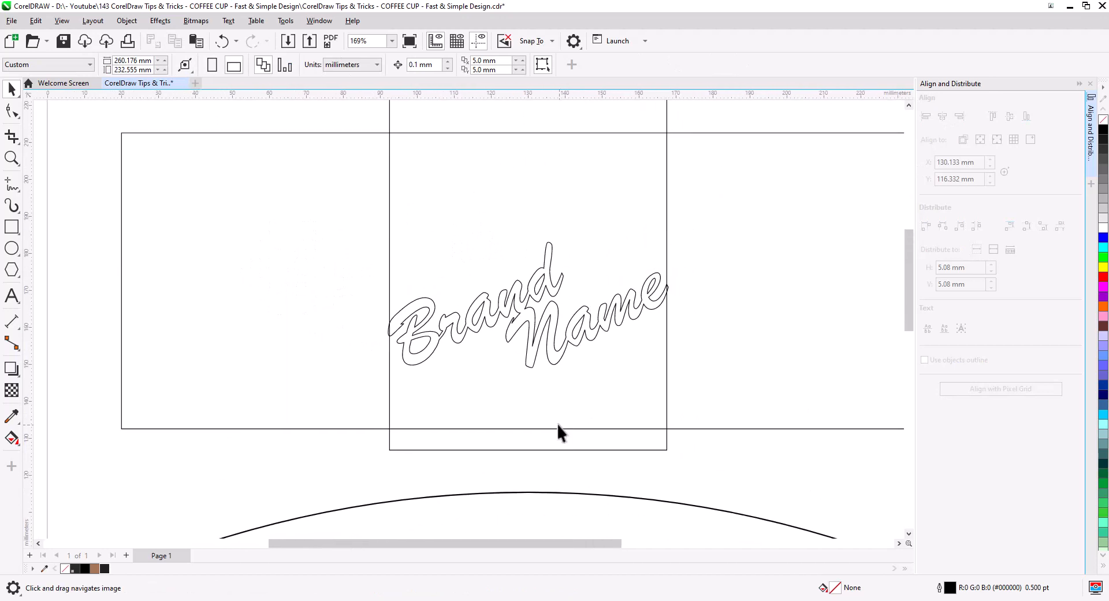
pyautogui.click(12, 185)
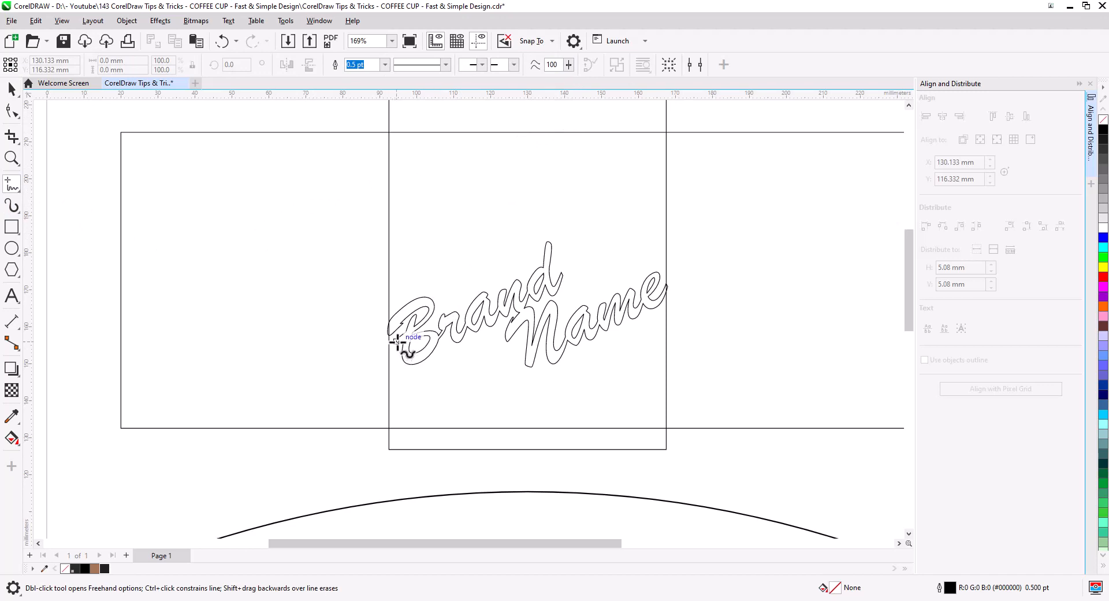
pyautogui.moveTo(397, 342); pyautogui.dragTo(117, 348)
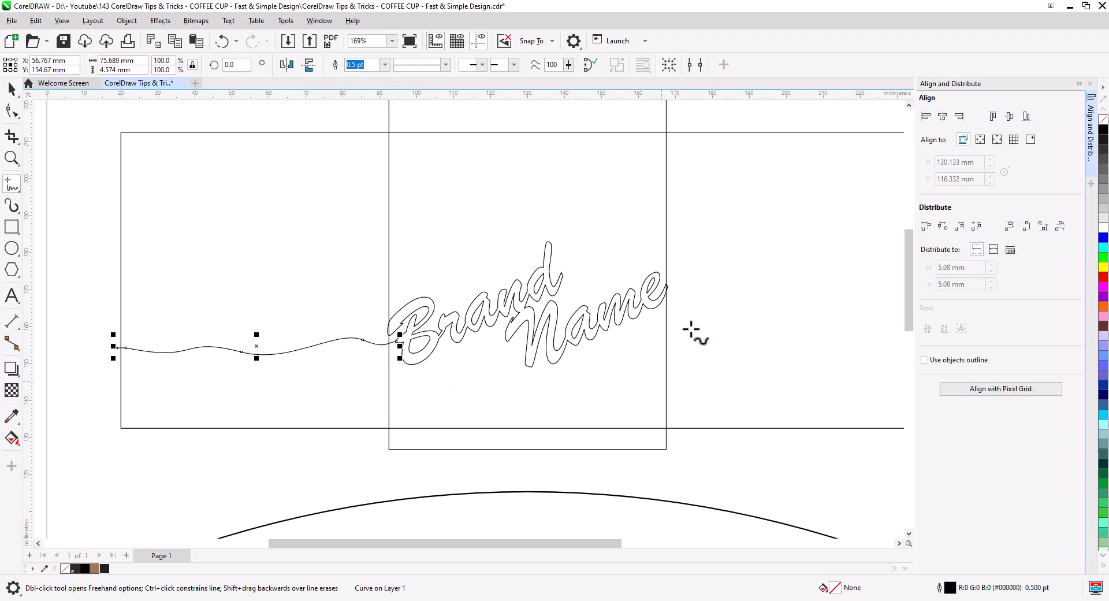
pyautogui.moveTo(718, 353); pyautogui.dragTo(537, 351)
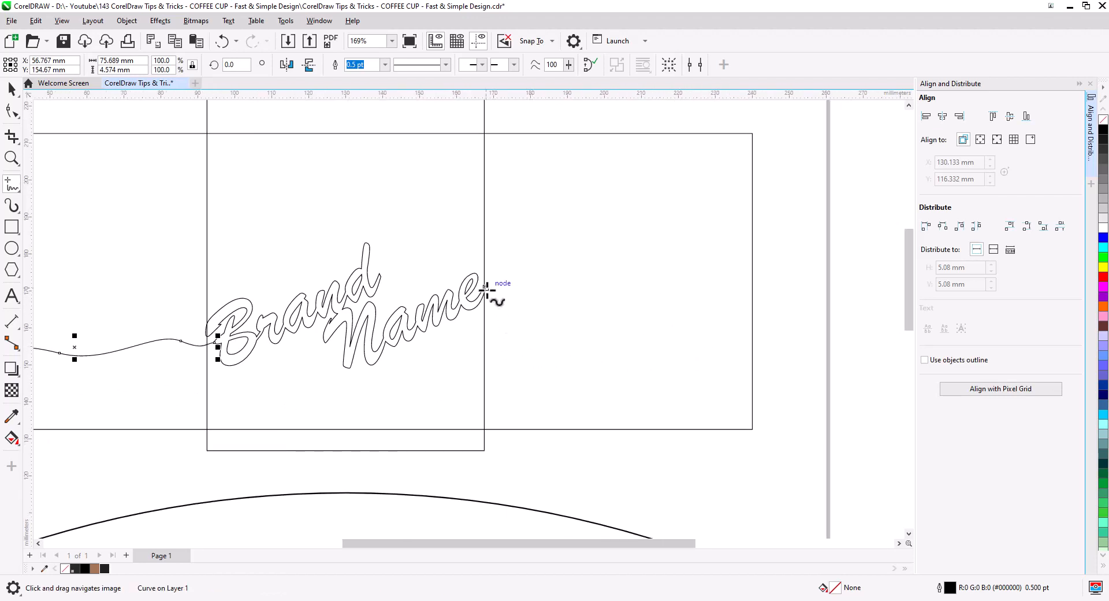
pyautogui.moveTo(485, 287)
pyautogui.mouseDown()
pyautogui.moveTo(528, 286)
pyautogui.moveTo(703, 341)
pyautogui.moveTo(753, 341)
pyautogui.mouseUp()
# Delete the narrow 75 mm guide rectangle around the lettering.
pyautogui.scroll(-4, 514, 374)
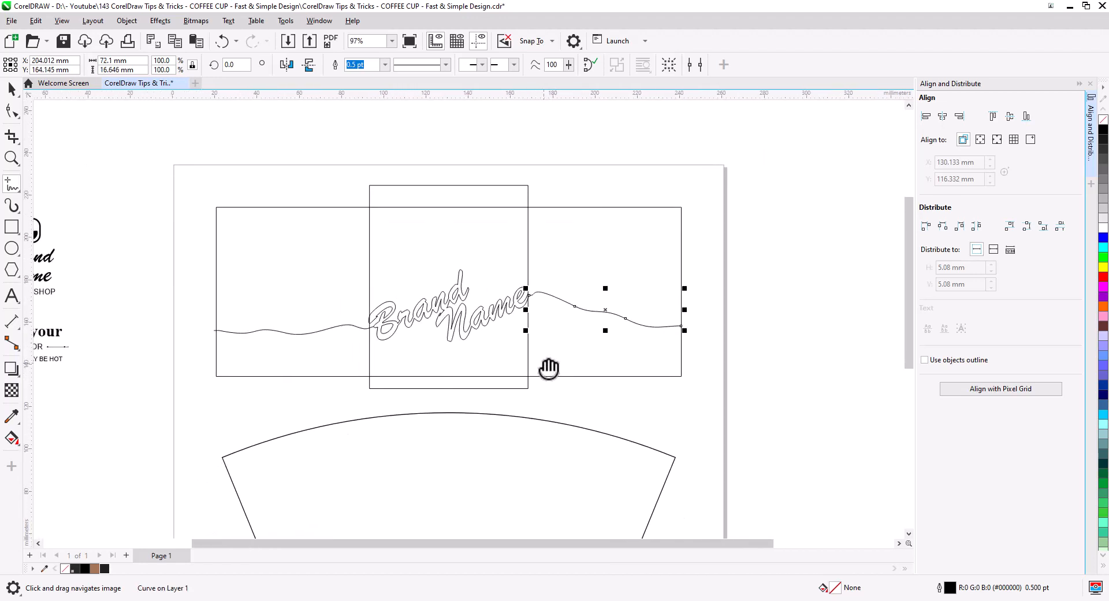
pyautogui.click(12, 90)
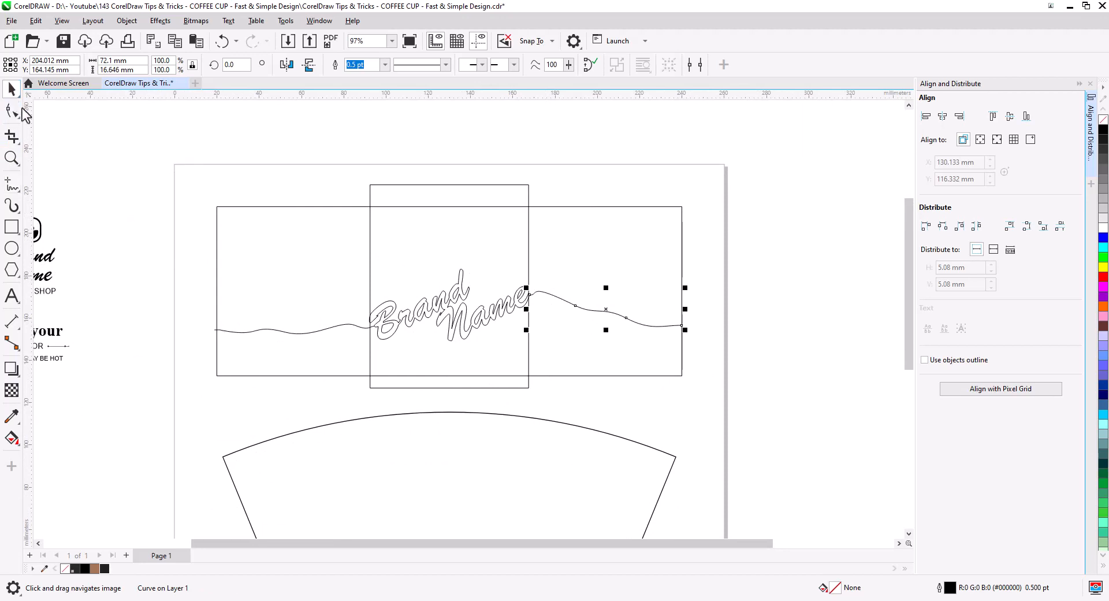
pyautogui.click(388, 186)
pyautogui.press('Delete')
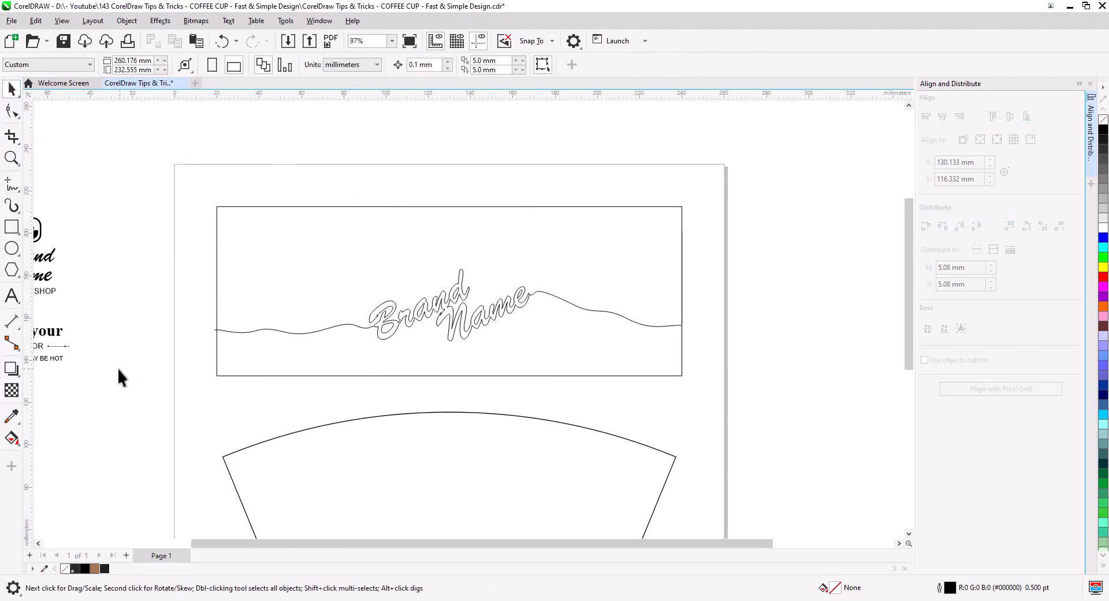
# Fill the area of the wide rectangle below the wavy lines and lettering in blue-grey with the Smart Fill tool.
pyautogui.click(18, 440)
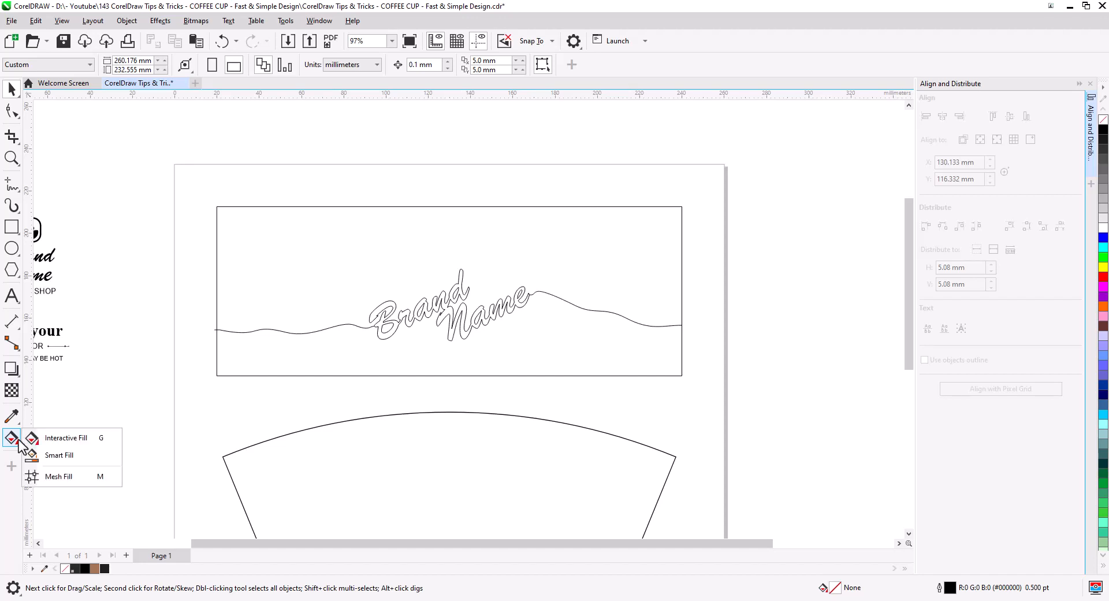
pyautogui.click(51, 455)
pyautogui.click(343, 359)
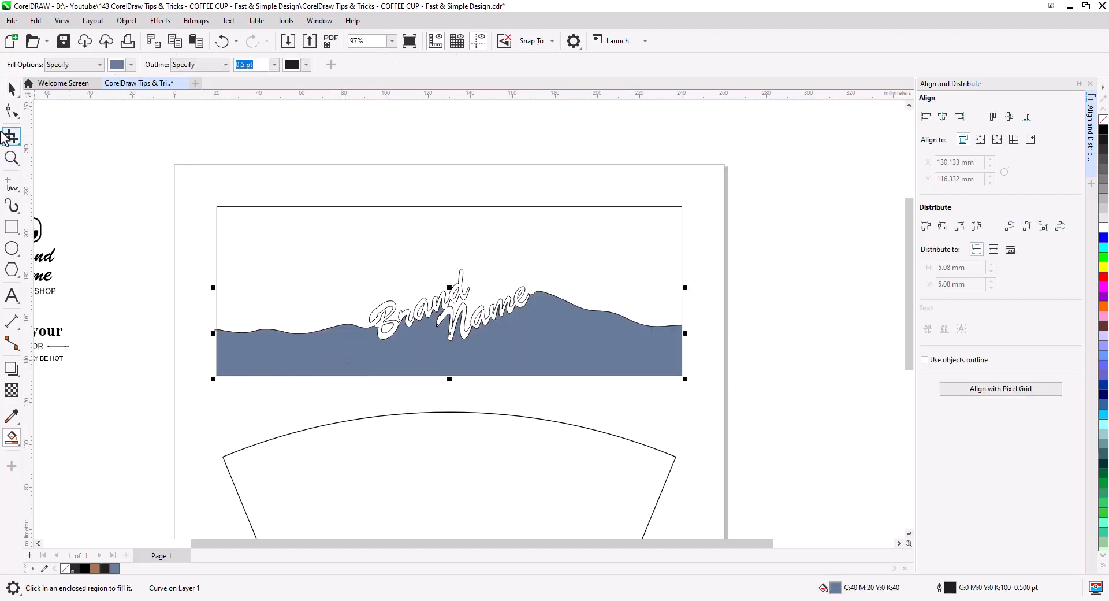
# Copy the blue-grey wavy shape to the left of the wide rectangle and snap the copy's lower right corner to the original's lower left corner.
pyautogui.click(12, 88)
pyautogui.moveTo(616, 399); pyautogui.dragTo(704, 357)
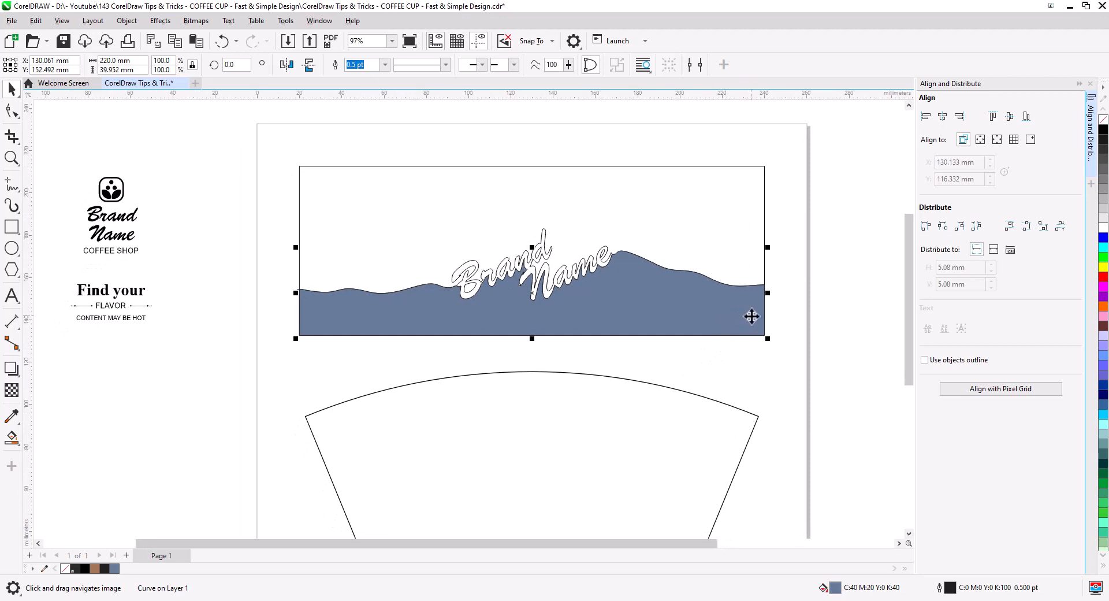
pyautogui.moveTo(751, 316); pyautogui.dragTo(287, 327)
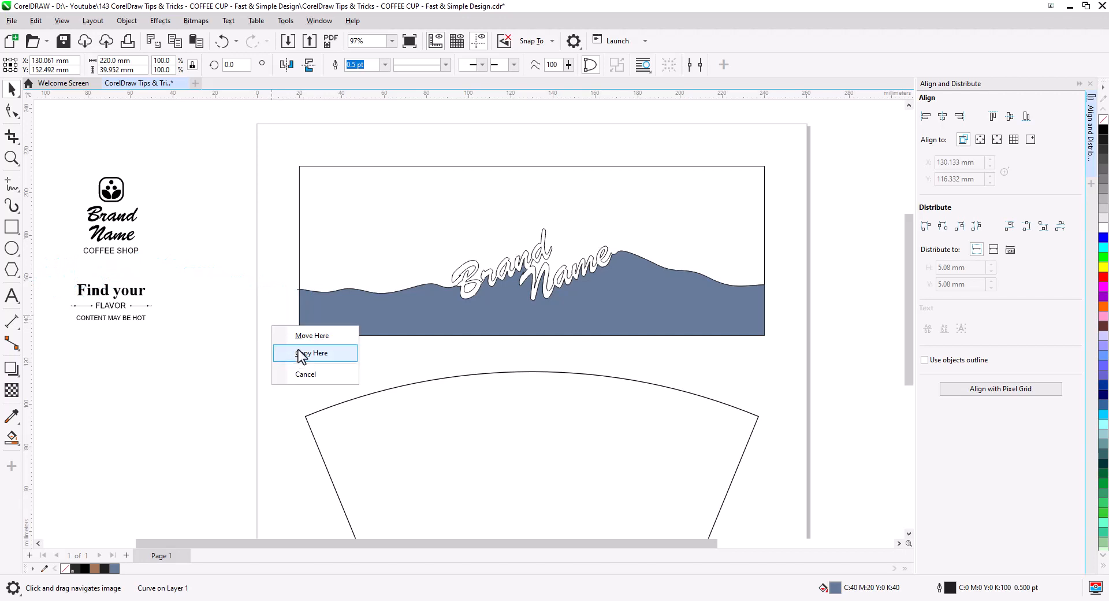
pyautogui.click(303, 352)
pyautogui.scroll(2, 282, 337)
pyautogui.scroll(2, 289, 342)
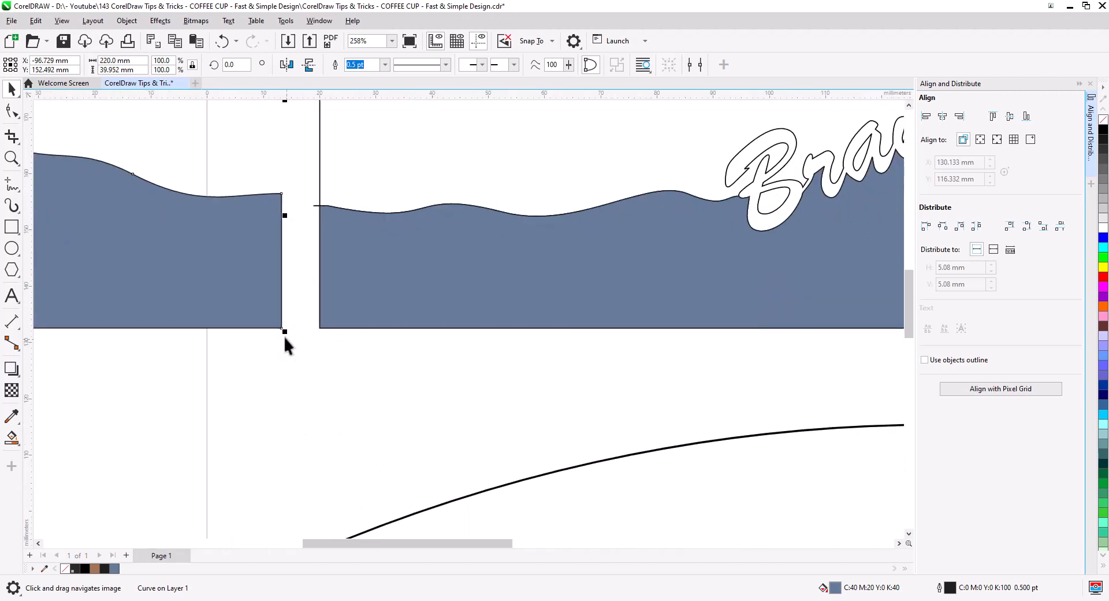
pyautogui.moveTo(280, 330); pyautogui.dragTo(319, 328)
# With the Shape tool, lower the copy's upper right end node to meet the start of the original's wavy edge.
pyautogui.click(12, 109)
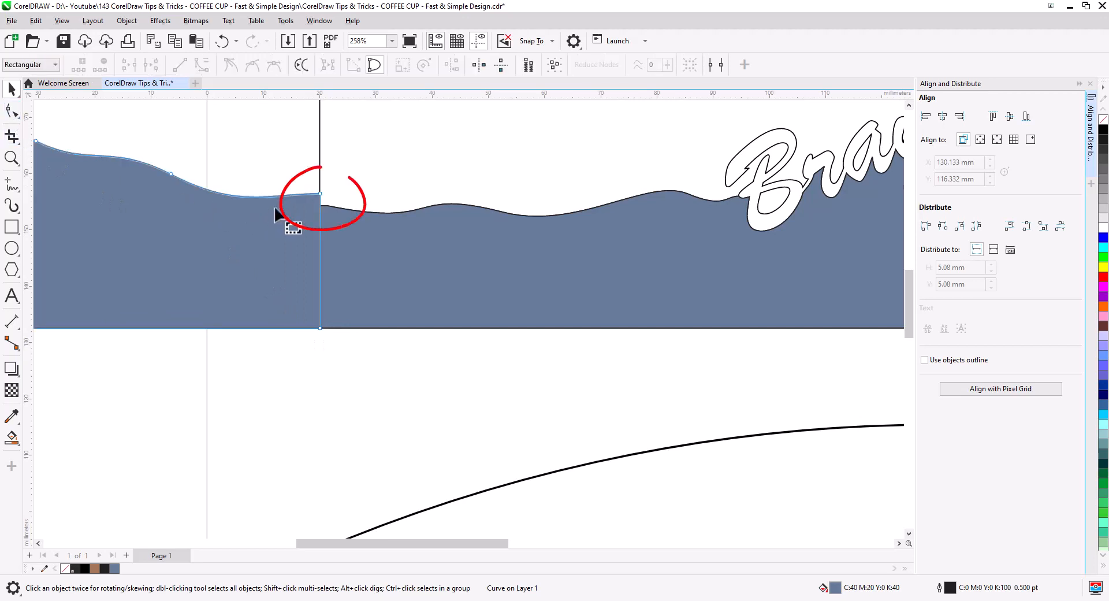
pyautogui.moveTo(319, 194); pyautogui.dragTo(320, 205)
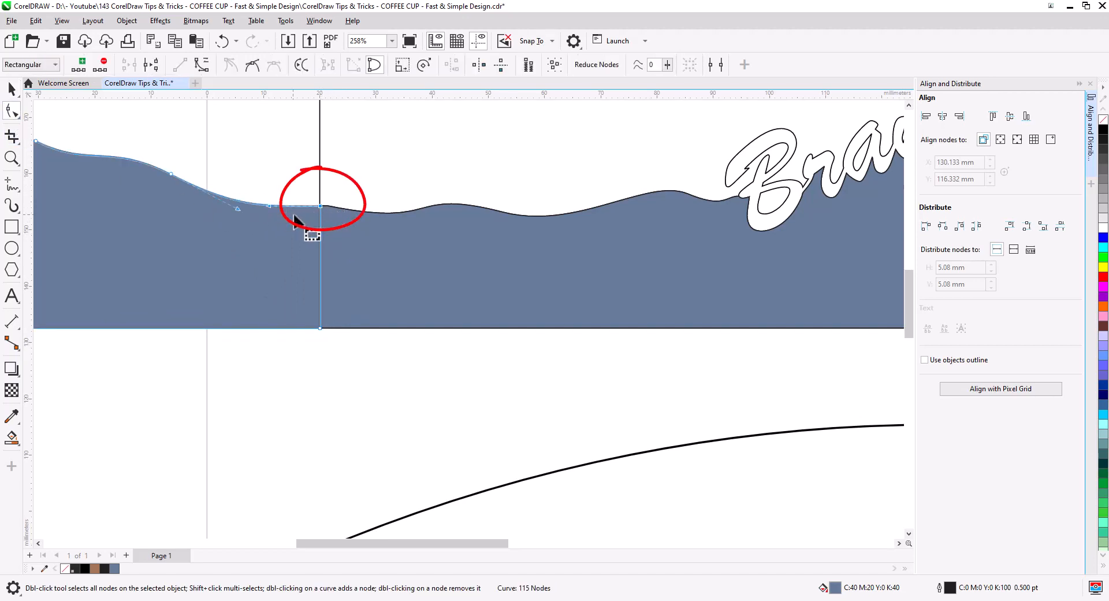
pyautogui.scroll(3, 312, 210)
pyautogui.scroll(1, 331, 220)
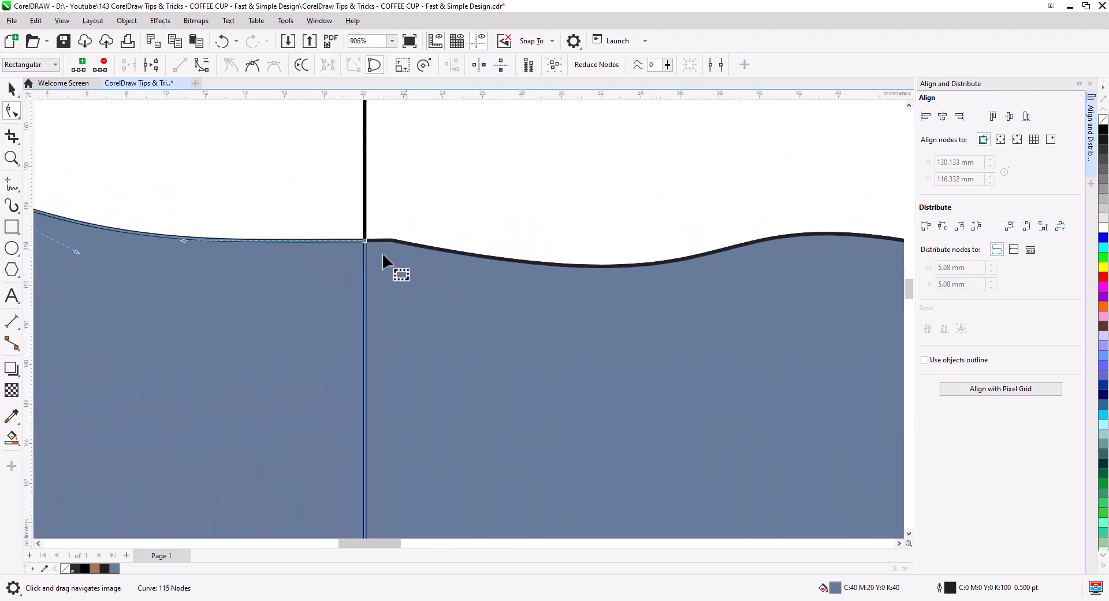
# On the original wavy shape, delete the top-edge node near the seam, then add a node on that segment and raise it about 1.5 mm.
pyautogui.click(408, 285)
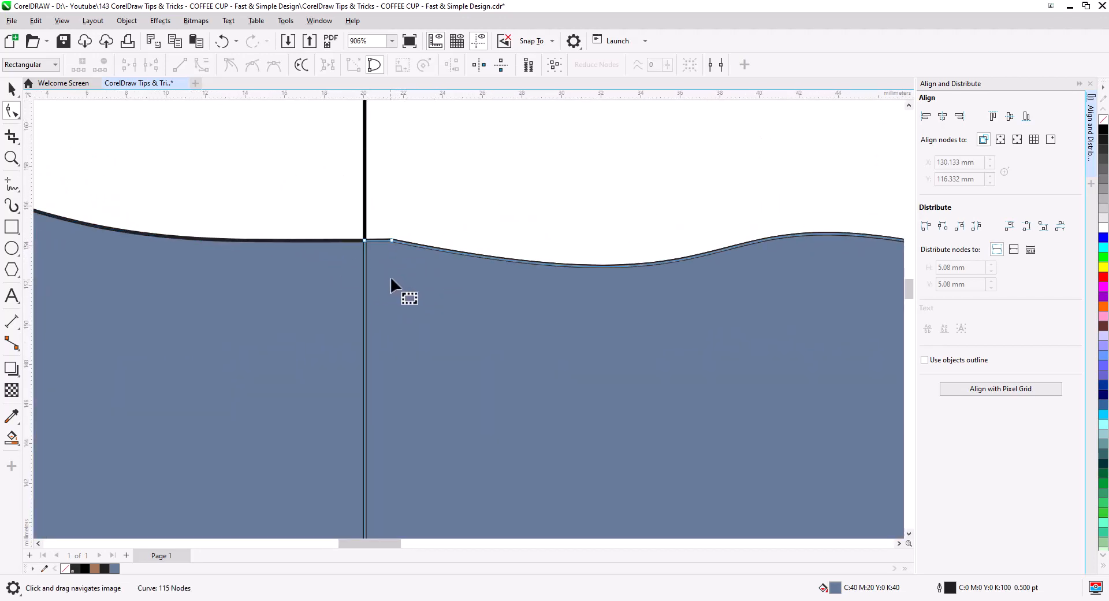
pyautogui.press('Delete')
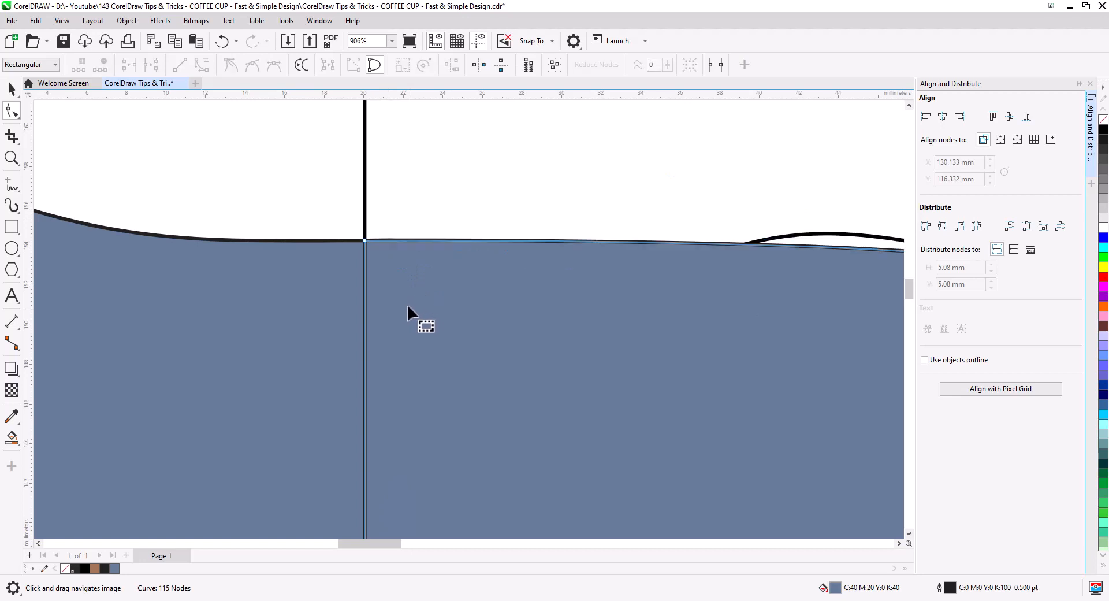
pyautogui.scroll(-8, 471, 312)
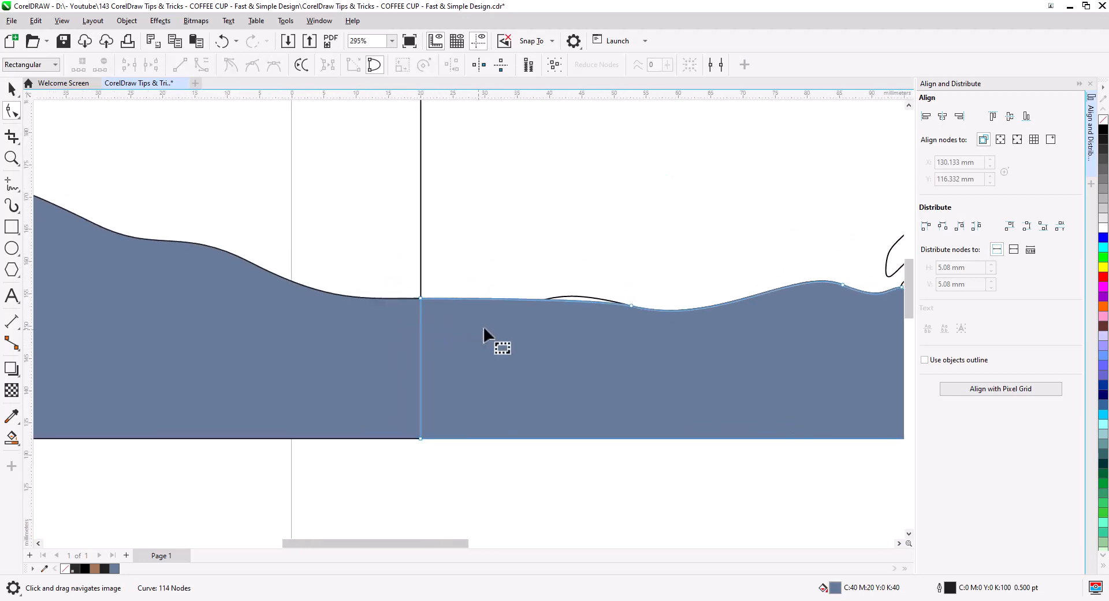
pyautogui.click(516, 298)
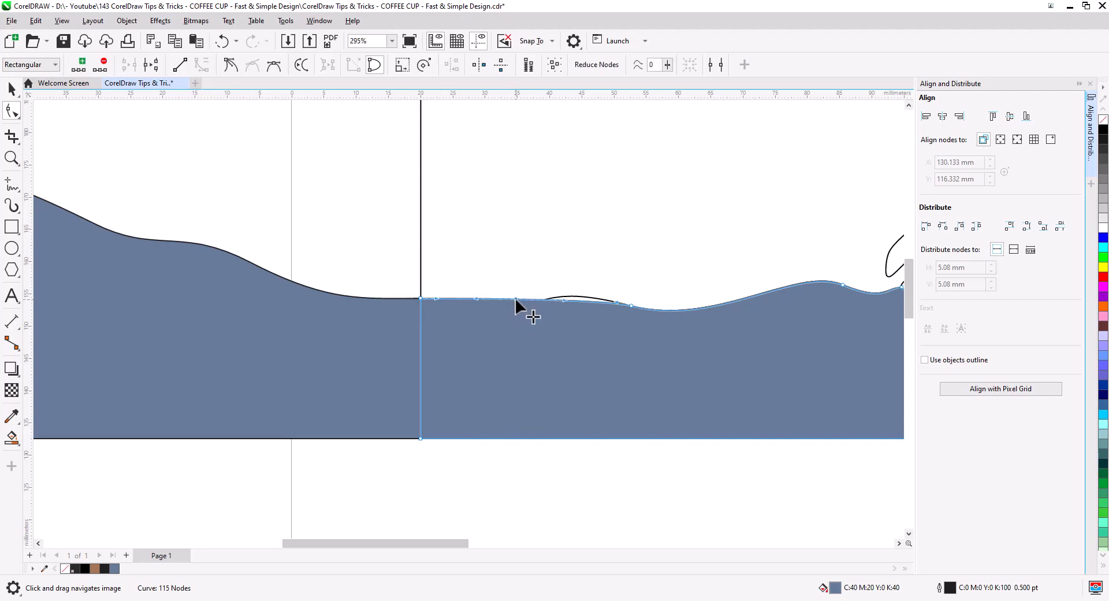
pyautogui.moveTo(515, 298); pyautogui.dragTo(516, 289)
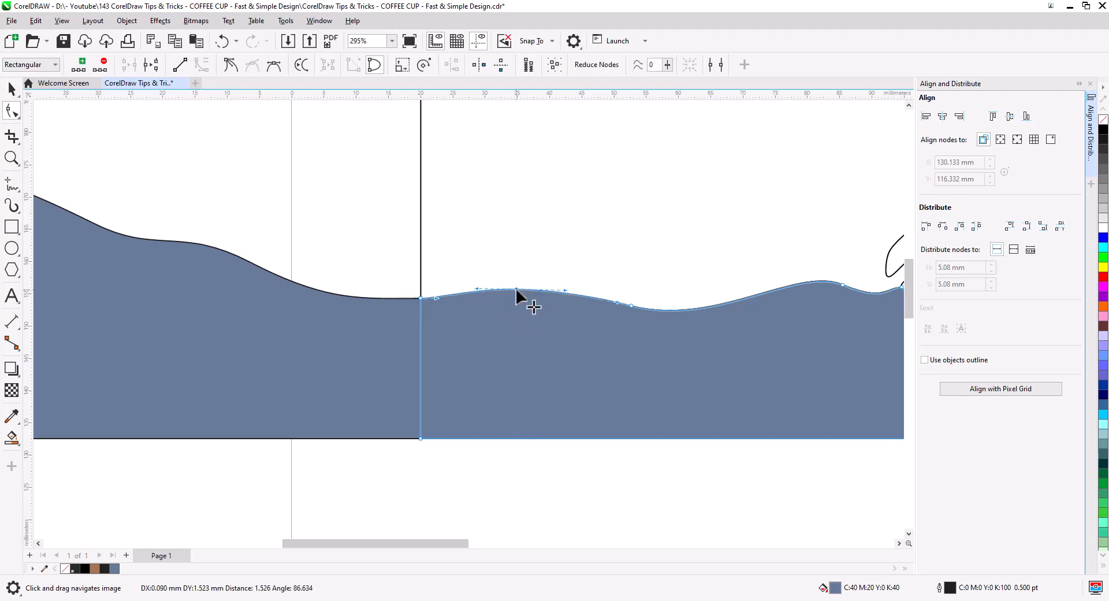
pyautogui.scroll(1, 399, 312)
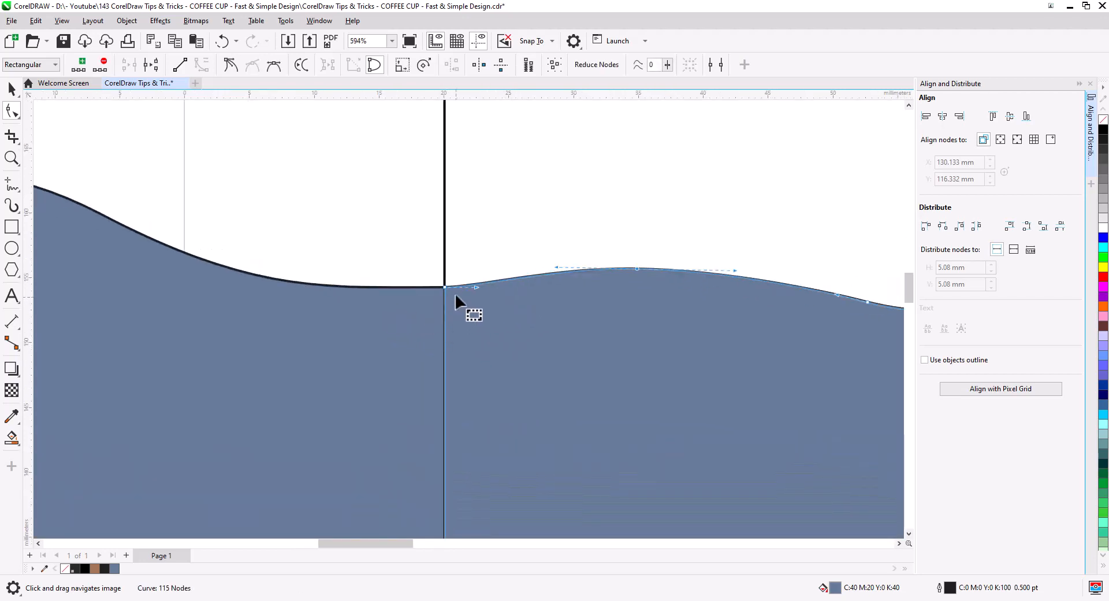
pyautogui.click(410, 289)
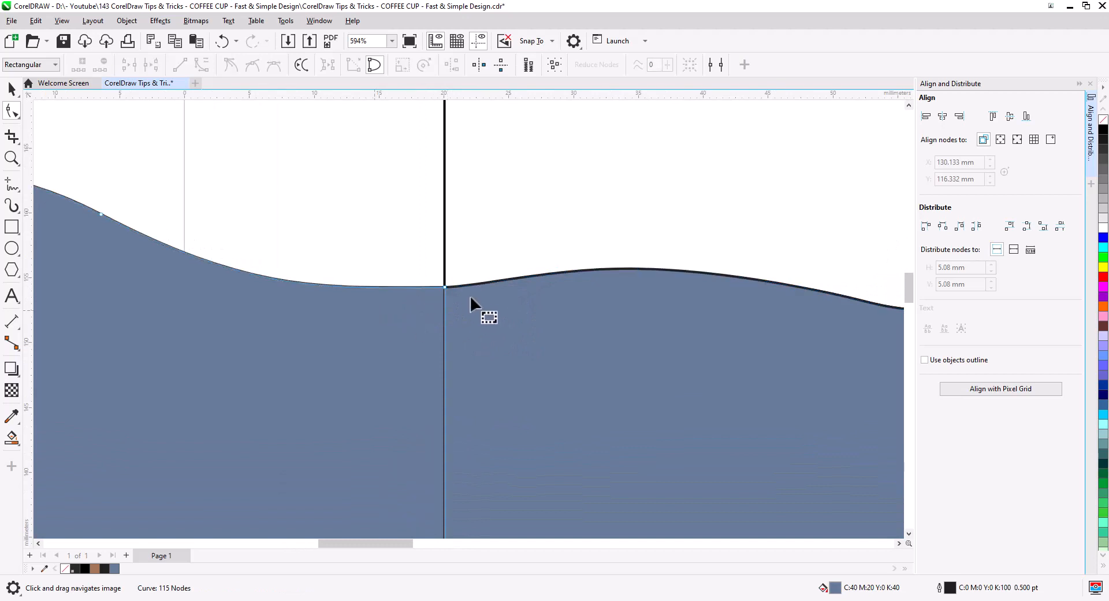
# Copy the reshaped original leftwards so it overlaps the left blue-grey shape, and fill this second copy orange (#FF6600).
pyautogui.scroll(-5, 436, 315)
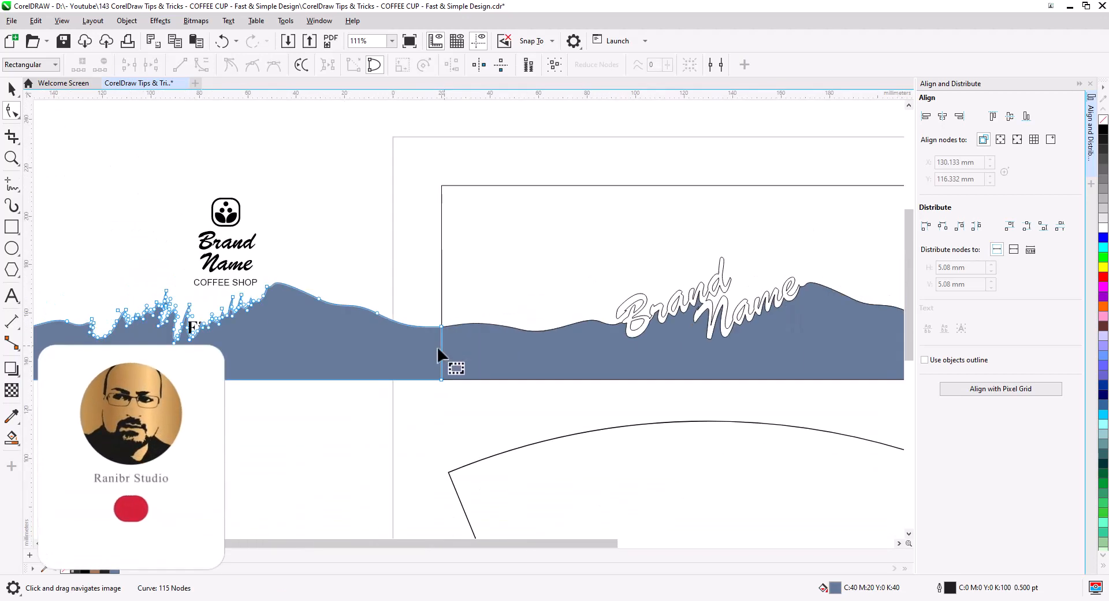
pyautogui.click(12, 88)
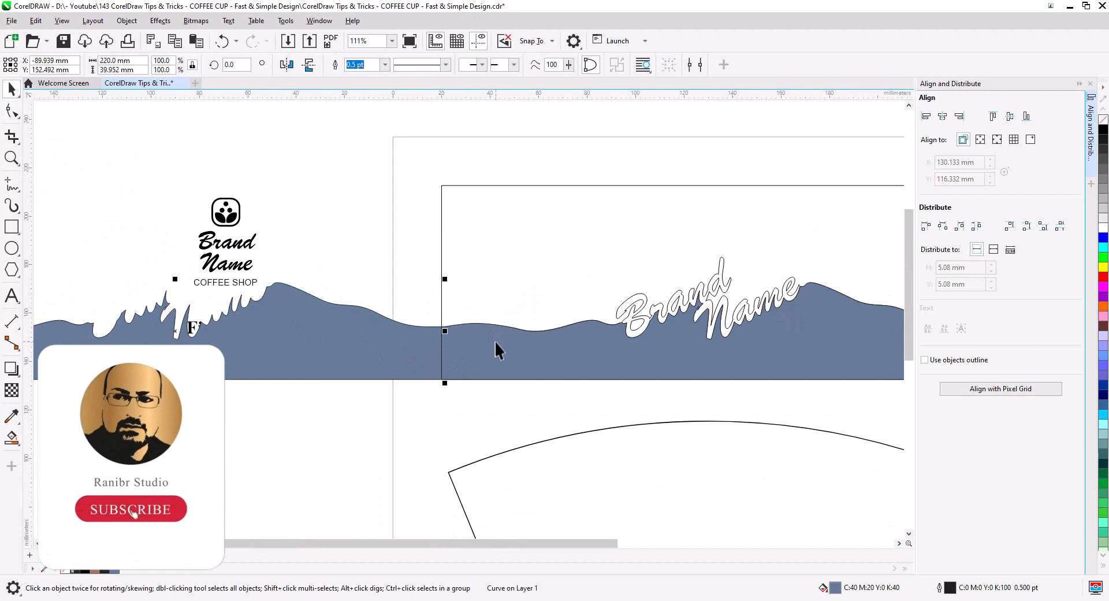
pyautogui.moveTo(453, 411); pyautogui.dragTo(558, 366)
pyautogui.scroll(-1, 591, 374)
pyautogui.moveTo(847, 308); pyautogui.dragTo(685, 317)
pyautogui.click(712, 345)
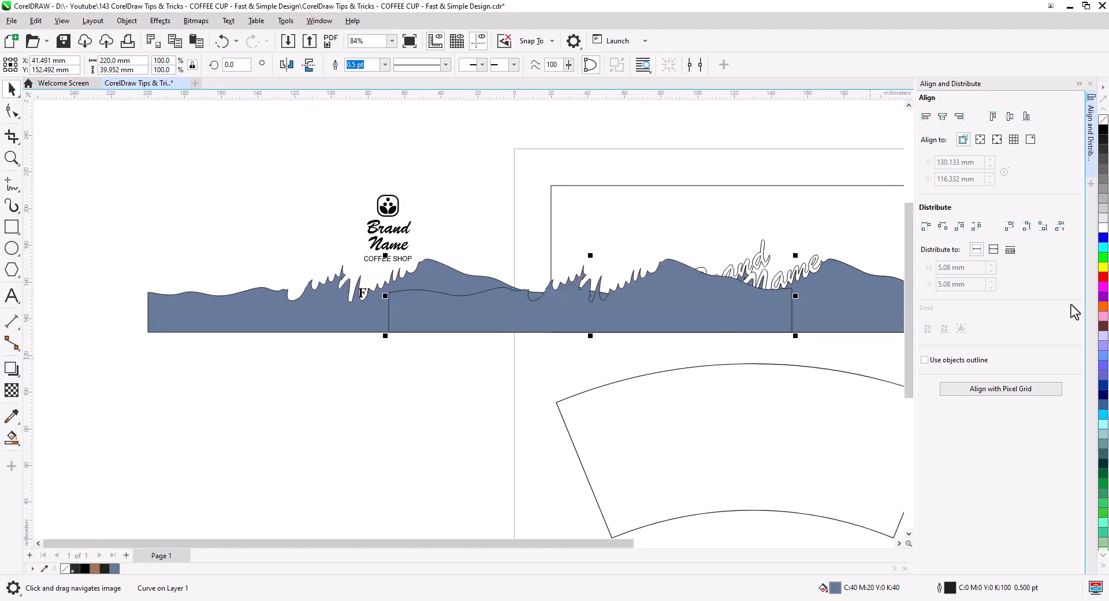
pyautogui.click(1103, 307)
# Align the orange copy's right edge with the left blue-grey shape.
pyautogui.keyDown('shift'); pyautogui.click(335, 324); pyautogui.keyUp('shift')
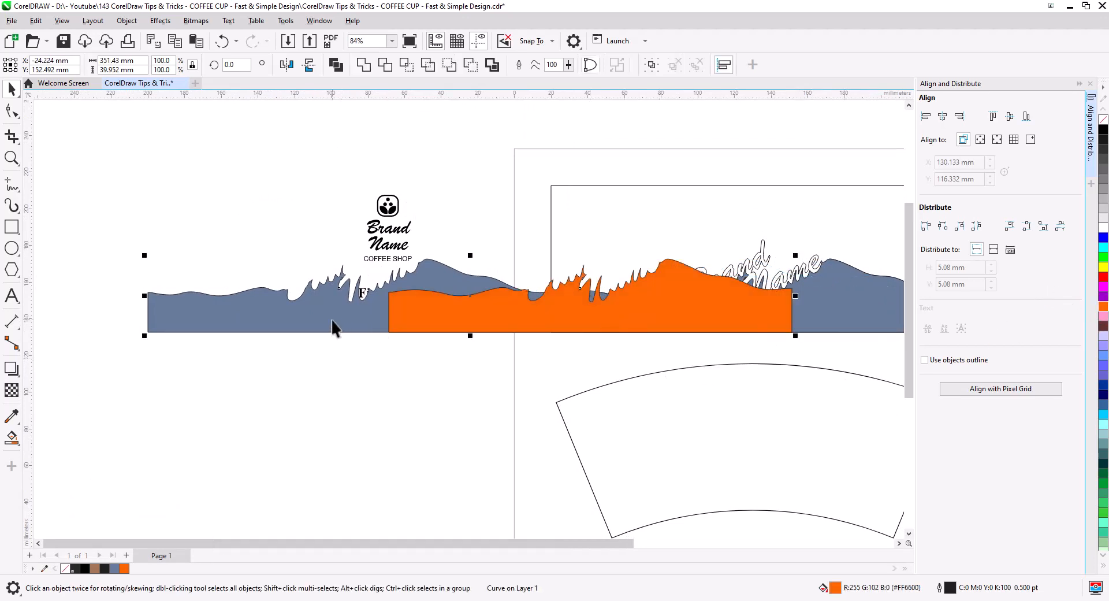
pyautogui.click(959, 117)
pyautogui.click(413, 384)
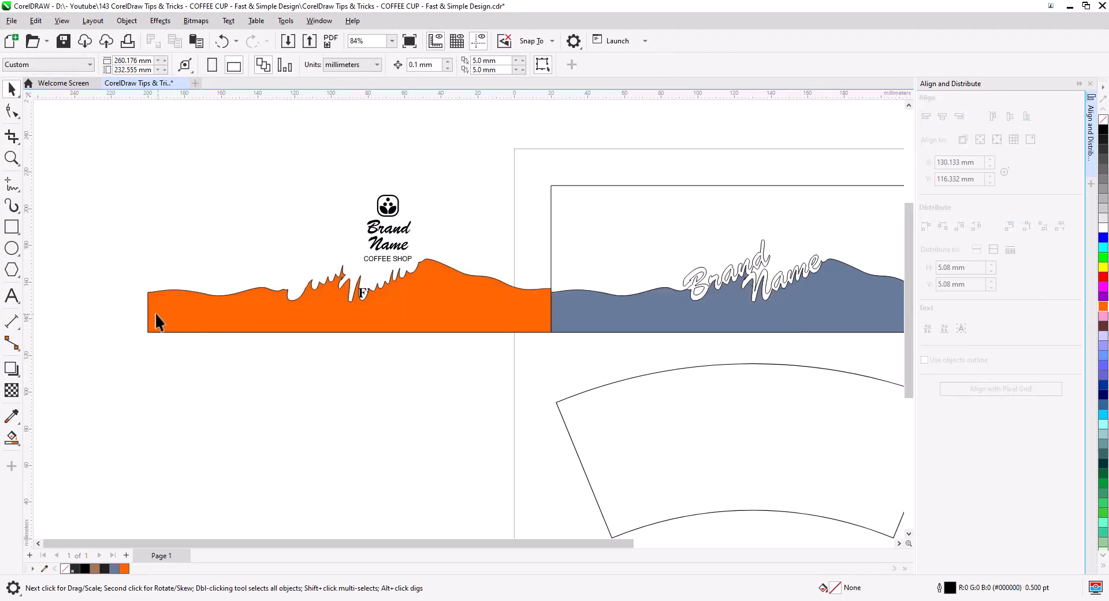
# Send the orange copy to the back of the page.
pyautogui.scroll(5, 157, 321)
pyautogui.click(349, 370)
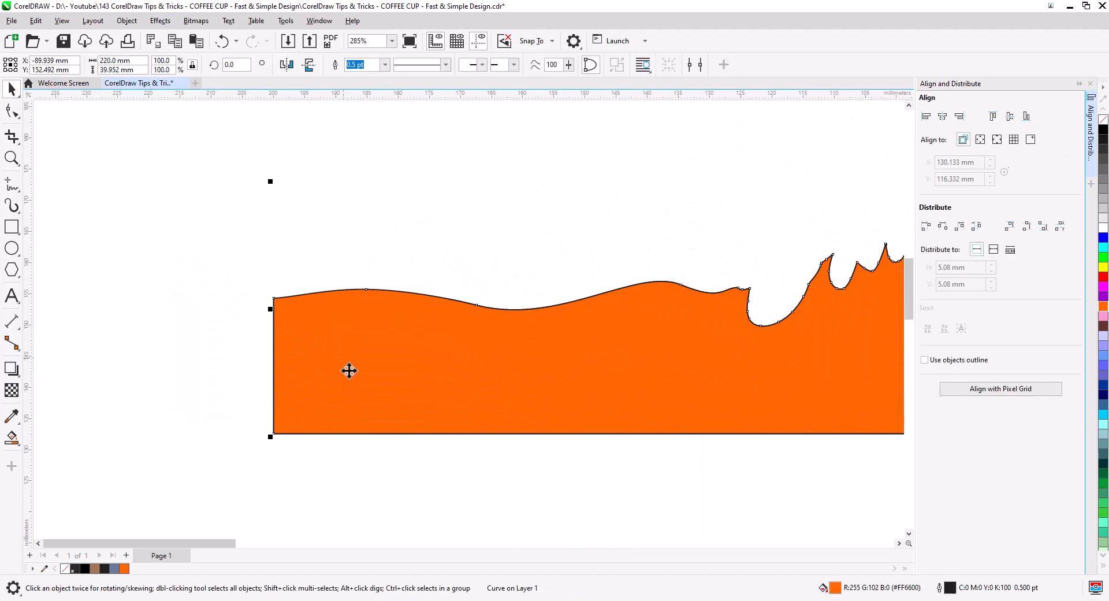
pyautogui.rightClick(459, 372)
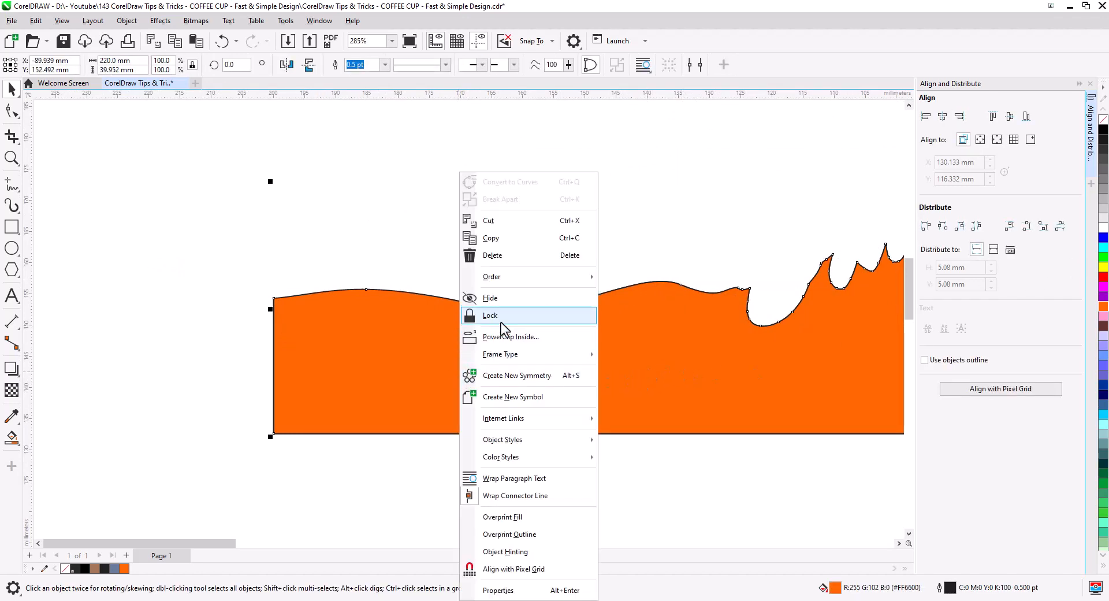
pyautogui.moveTo(515, 277)
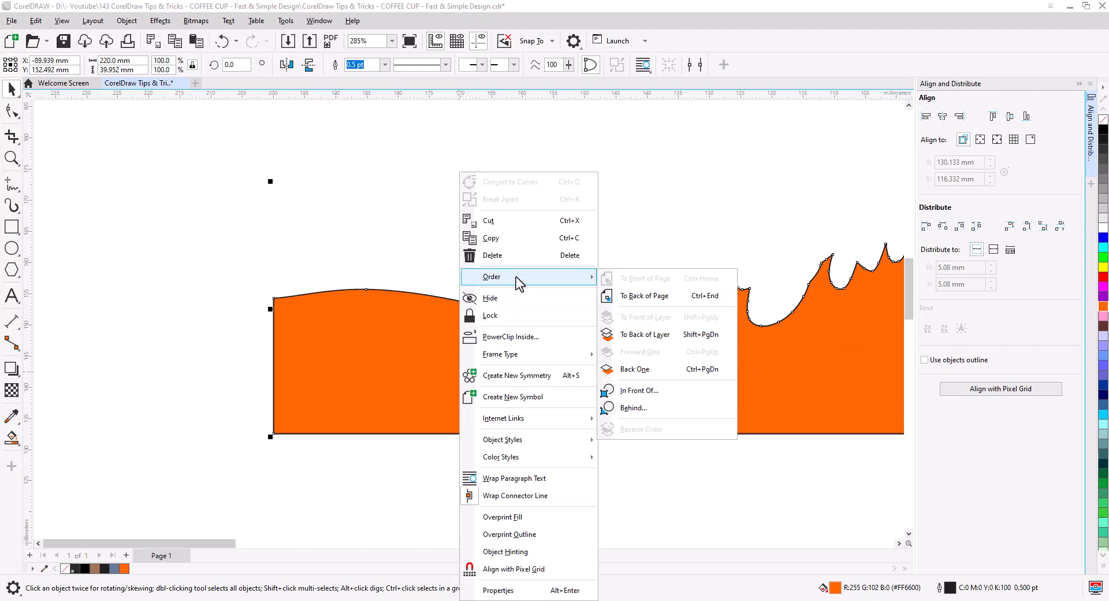
pyautogui.click(665, 296)
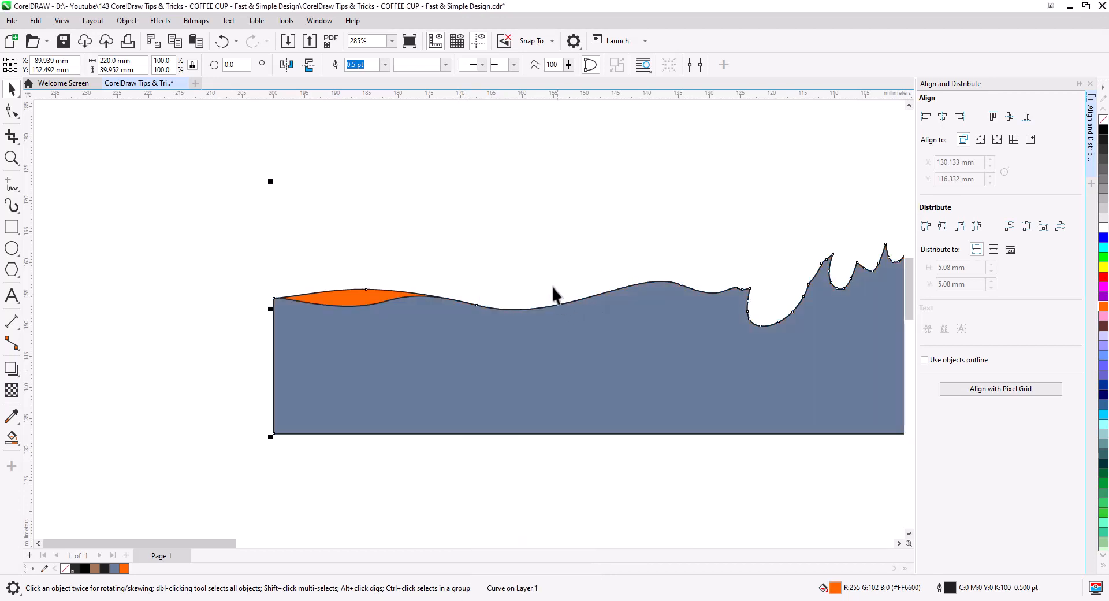
# Delete the blue-grey copy's top-edge node near its left end, then add a node there and raise it about 1.5 mm onto the orange edge.
pyautogui.click(357, 349)
pyautogui.click(17, 115)
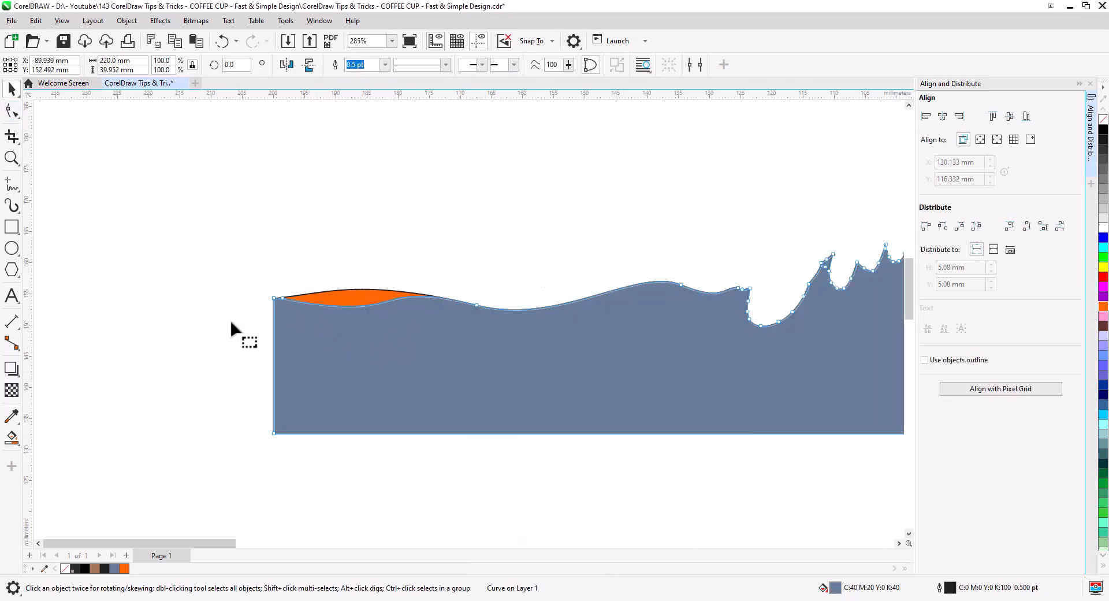
pyautogui.click(278, 298)
pyautogui.press('Delete')
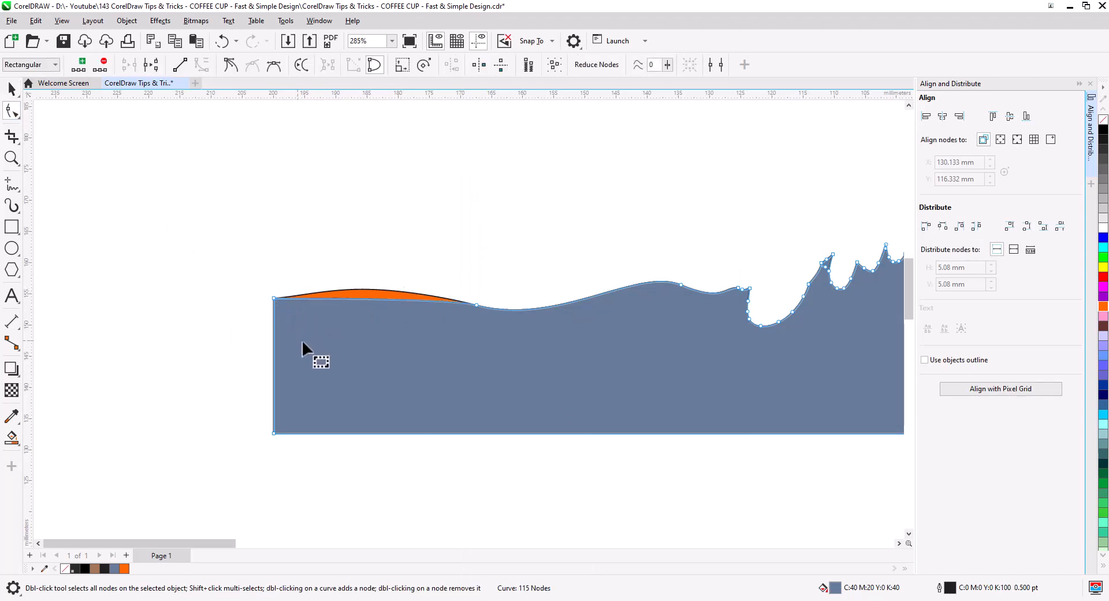
pyautogui.scroll(2, 350, 313)
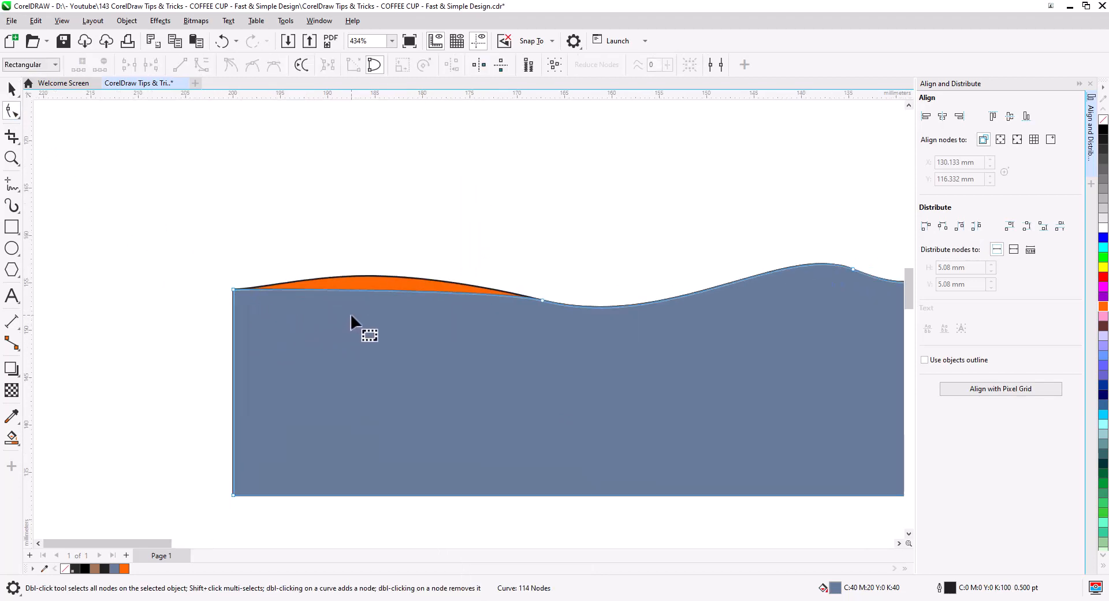
pyautogui.doubleClick(369, 289)
pyautogui.moveTo(369, 289); pyautogui.dragTo(368, 275)
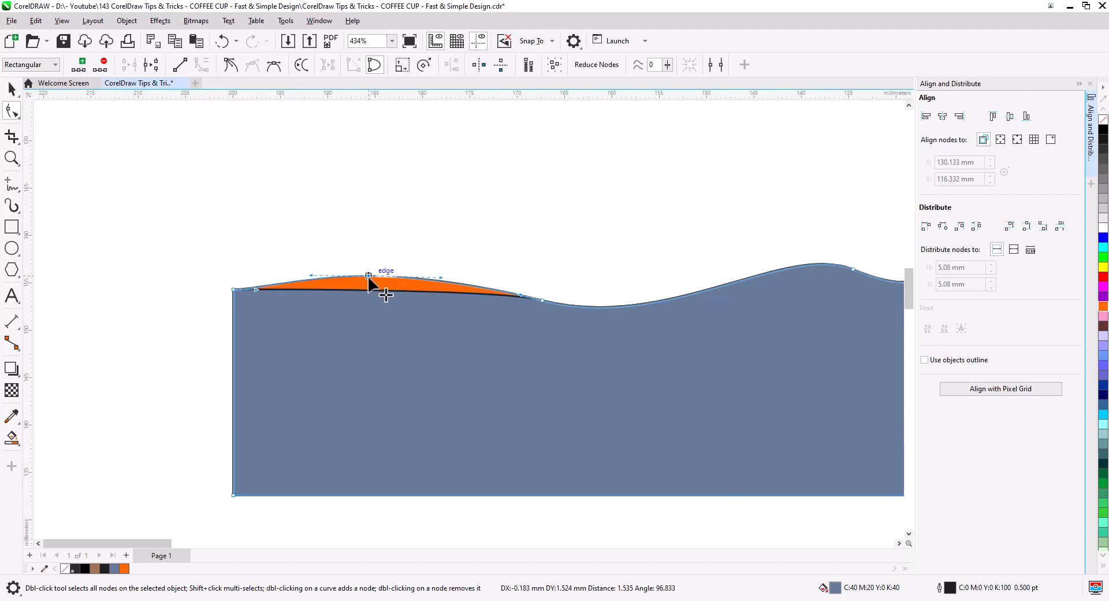
# Delete the orange copy and the original blue-grey wavy shape inside the wide rectangle.
pyautogui.scroll(-9, 390, 313)
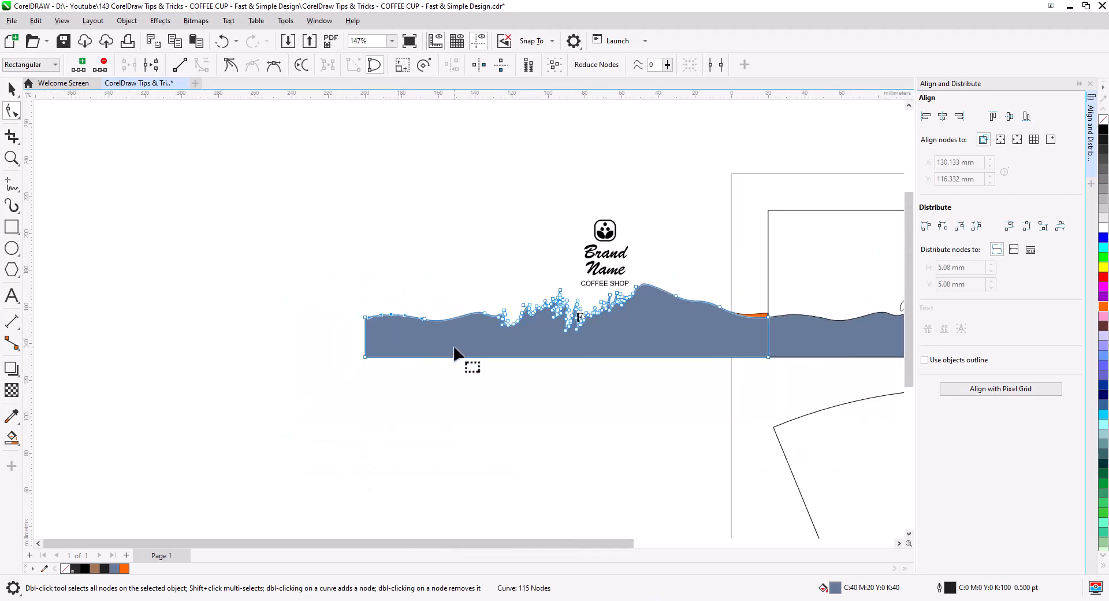
pyautogui.moveTo(416, 361); pyautogui.dragTo(289, 325)
pyautogui.click(17, 81)
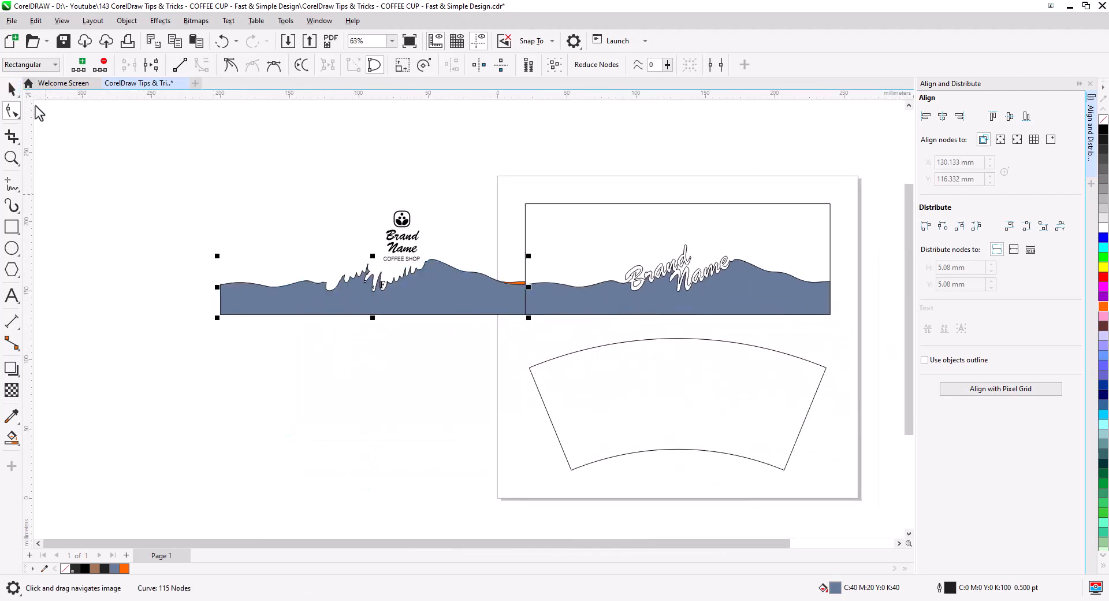
pyautogui.click(482, 343)
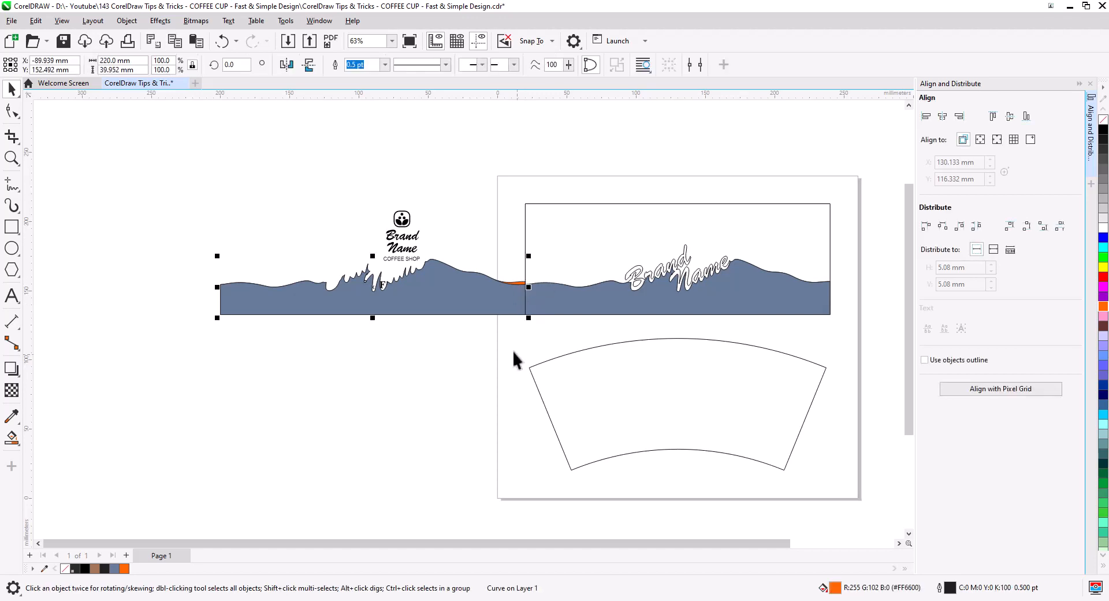
pyautogui.press('Delete')
pyautogui.click(556, 305)
pyautogui.press('Delete')
# Delete the two freehand wavy lines on either side of the lettering.
pyautogui.click(567, 285)
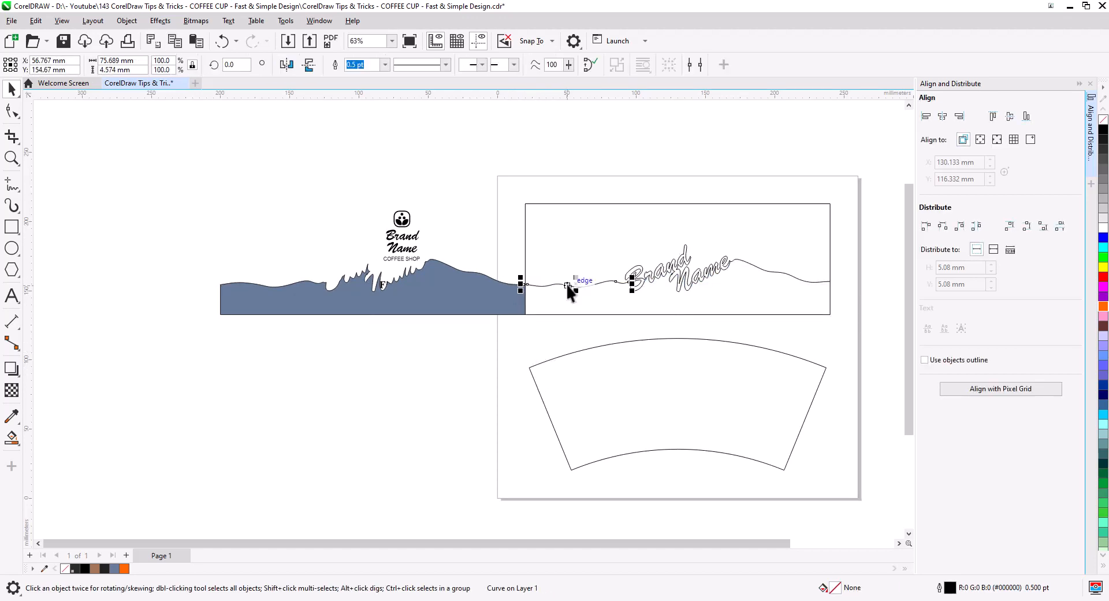
pyautogui.press('Delete')
pyautogui.click(755, 267)
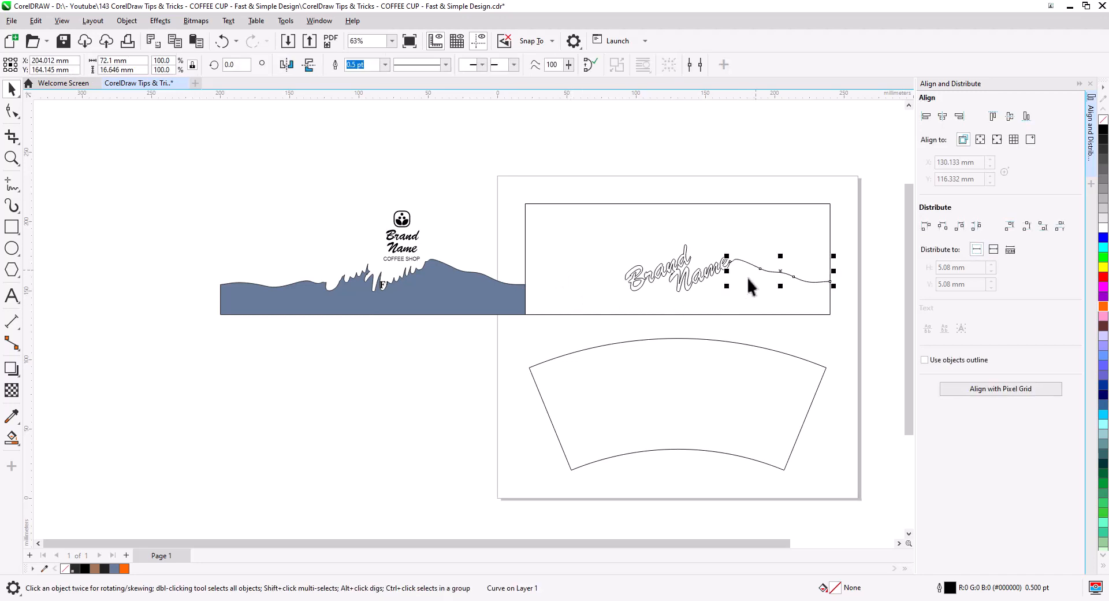
pyautogui.press('Delete')
# Centre the remaining blue-grey wavy shape horizontally on the wide rectangle.
pyautogui.keyDown('shift'); pyautogui.click(540, 299); pyautogui.keyUp('shift')
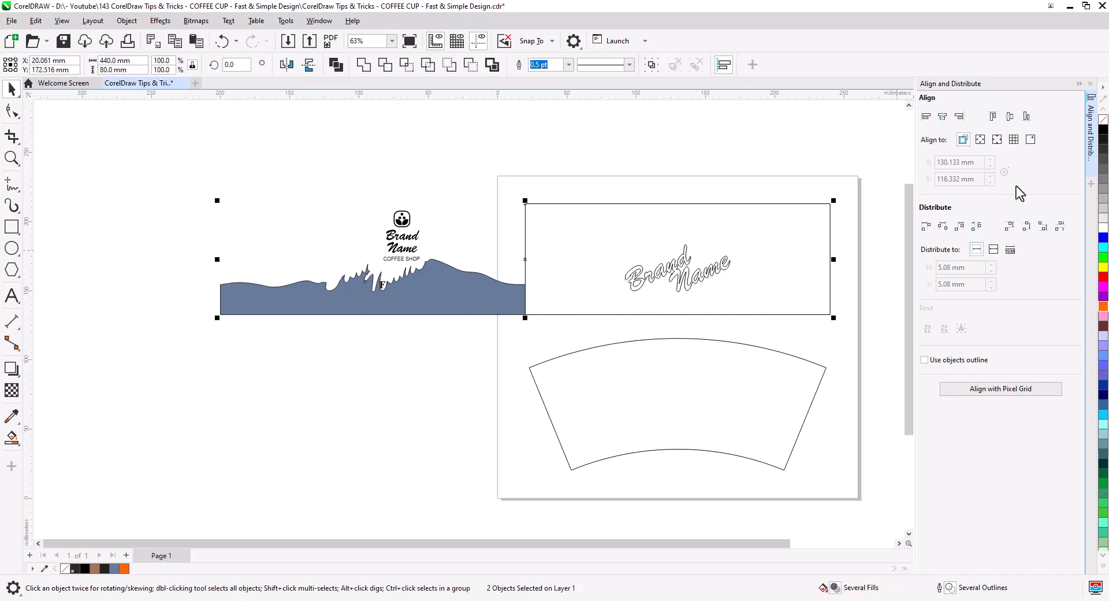
pyautogui.click(943, 117)
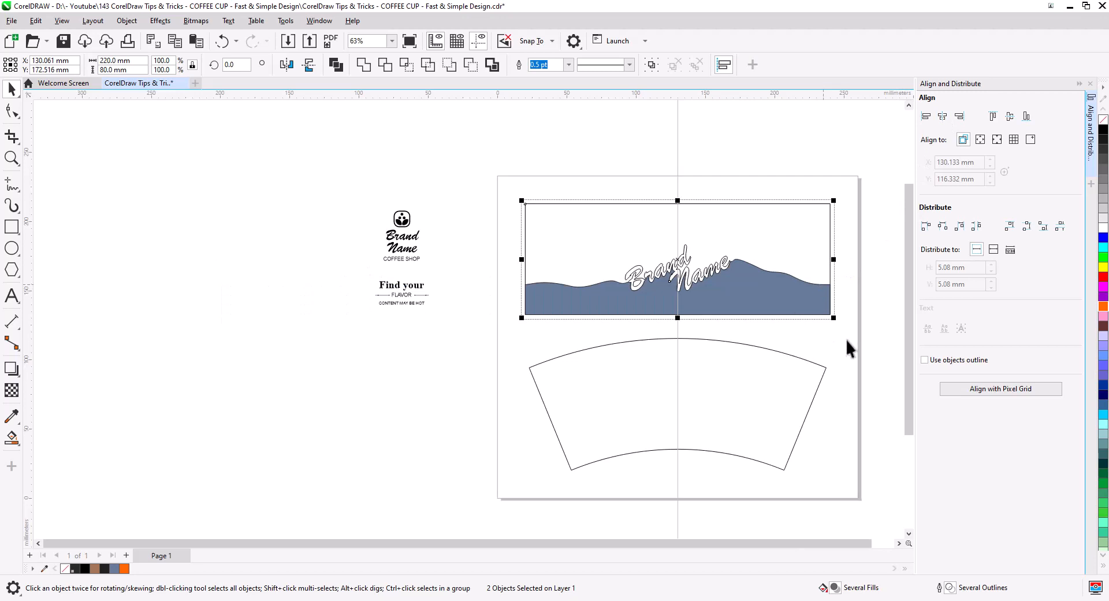
pyautogui.click(845, 338)
# Copy the blue-grey wavy shape against the wide rectangle's right edge and check how the wave meets at the seam.
pyautogui.scroll(4, 725, 302)
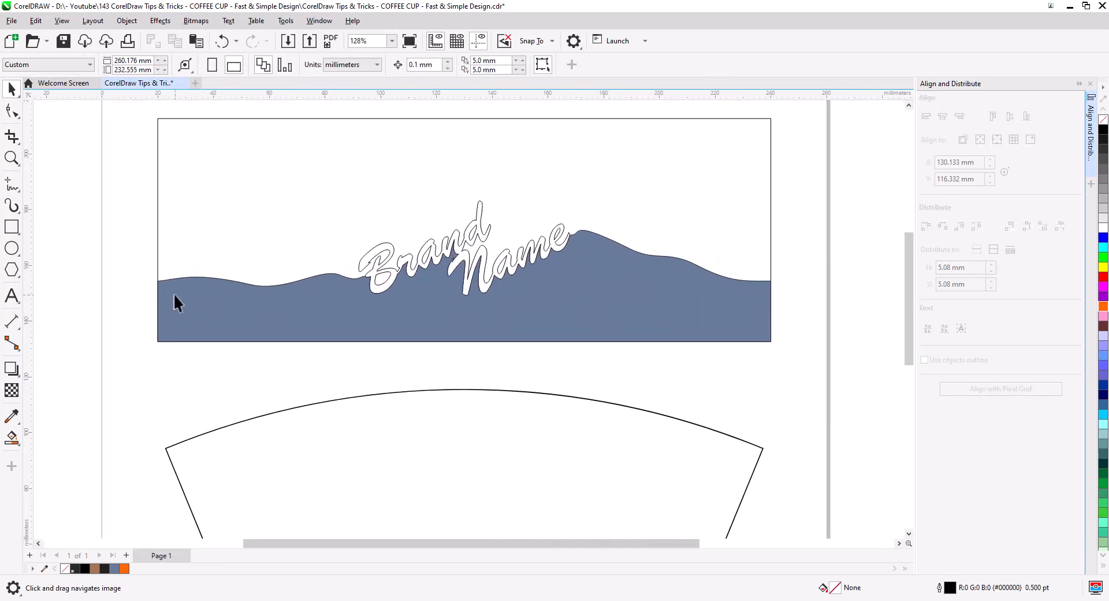
pyautogui.click(158, 282)
pyautogui.moveTo(153, 282); pyautogui.dragTo(773, 283)
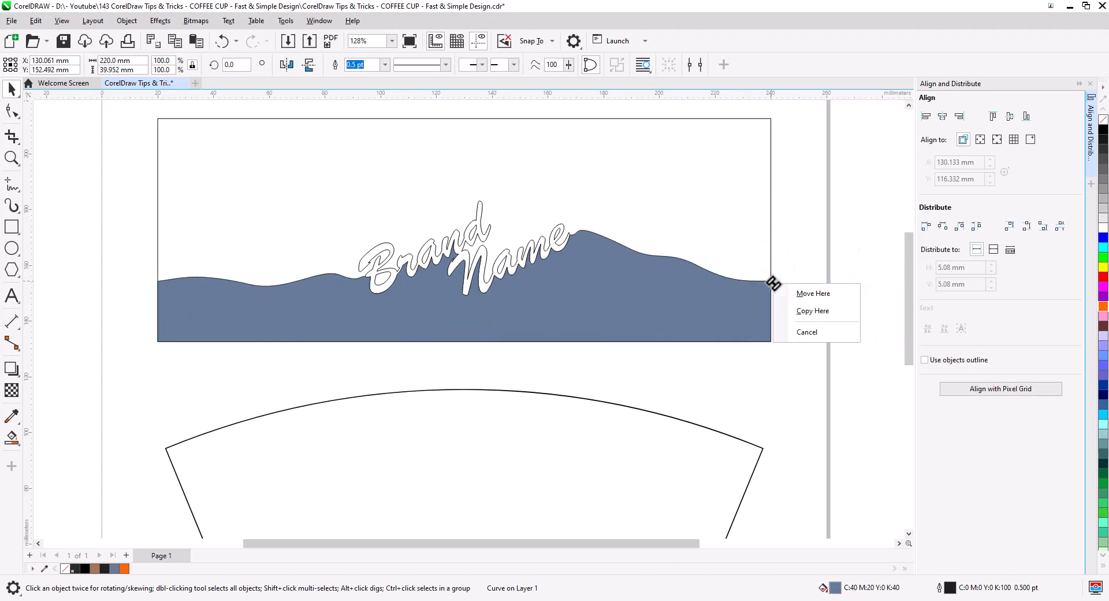
pyautogui.click(798, 309)
pyautogui.scroll(8, 777, 286)
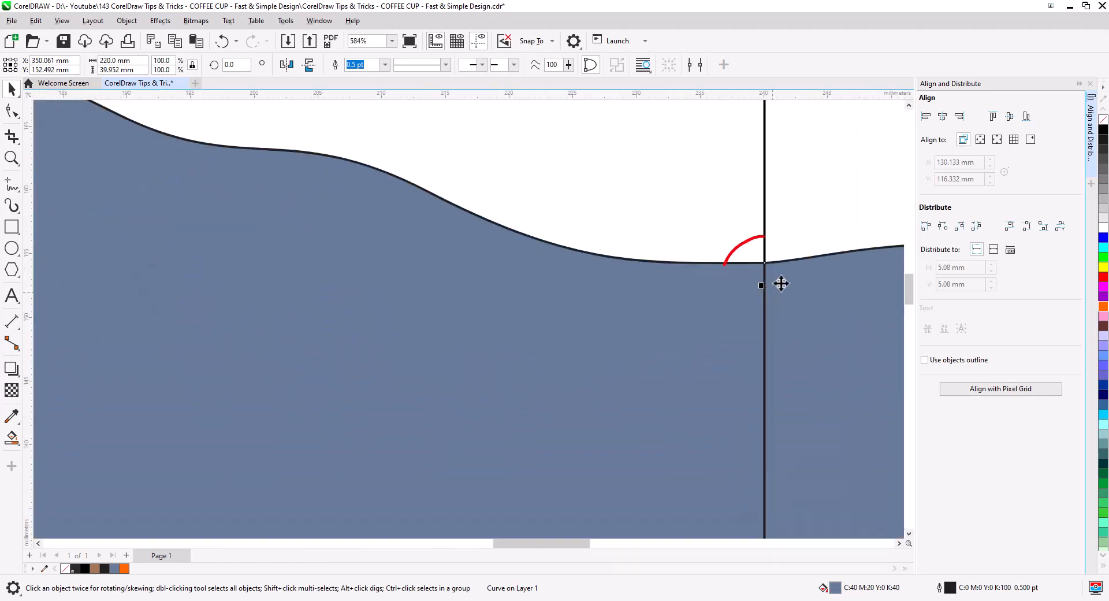
pyautogui.scroll(-10, 751, 293)
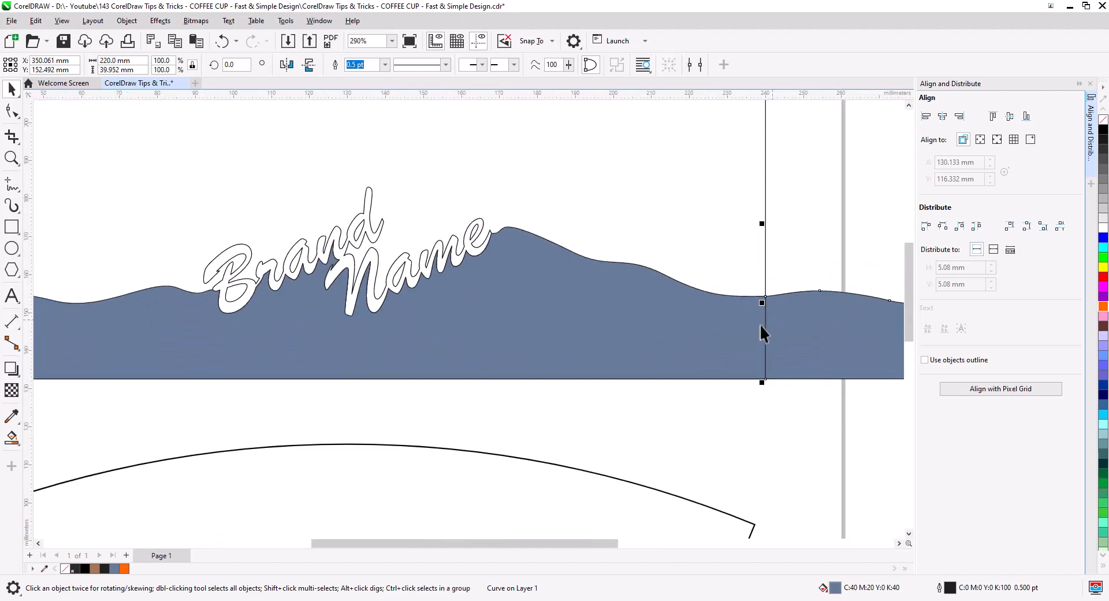
# Move the copy flush against the rectangle's left edge, check the seam there, then delete the copy.
pyautogui.click(830, 334)
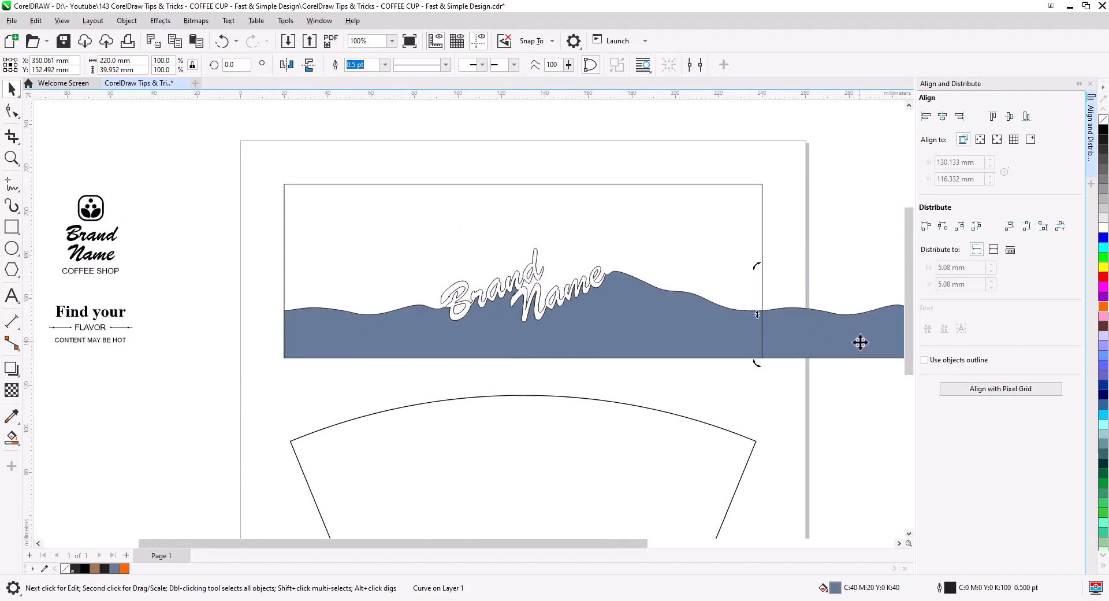
pyautogui.moveTo(860, 342); pyautogui.dragTo(204, 342)
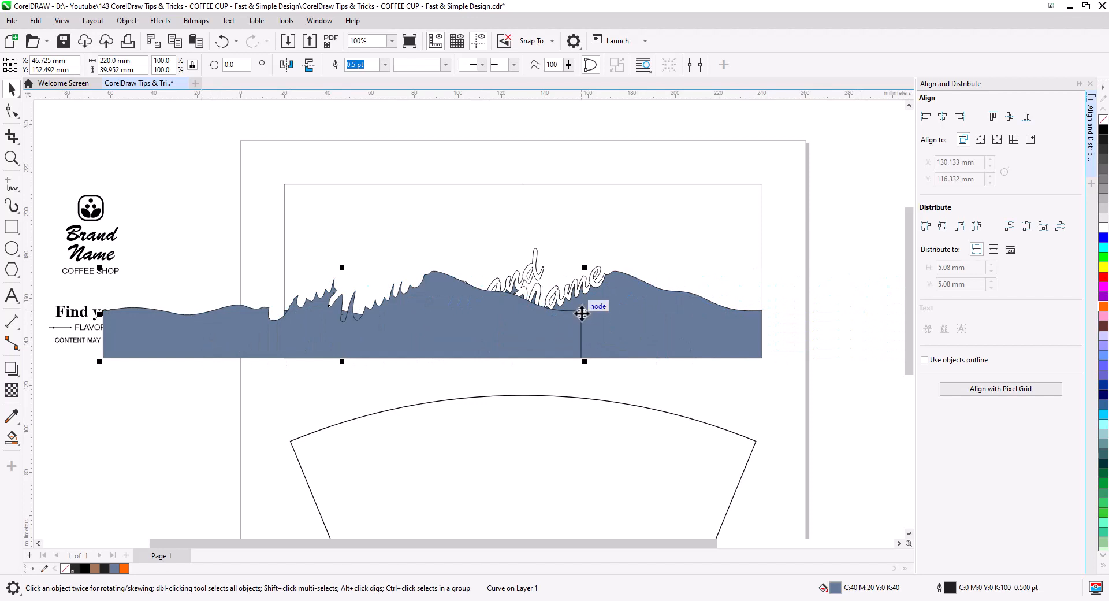
pyautogui.moveTo(581, 312); pyautogui.dragTo(285, 312)
pyautogui.scroll(4, 285, 312)
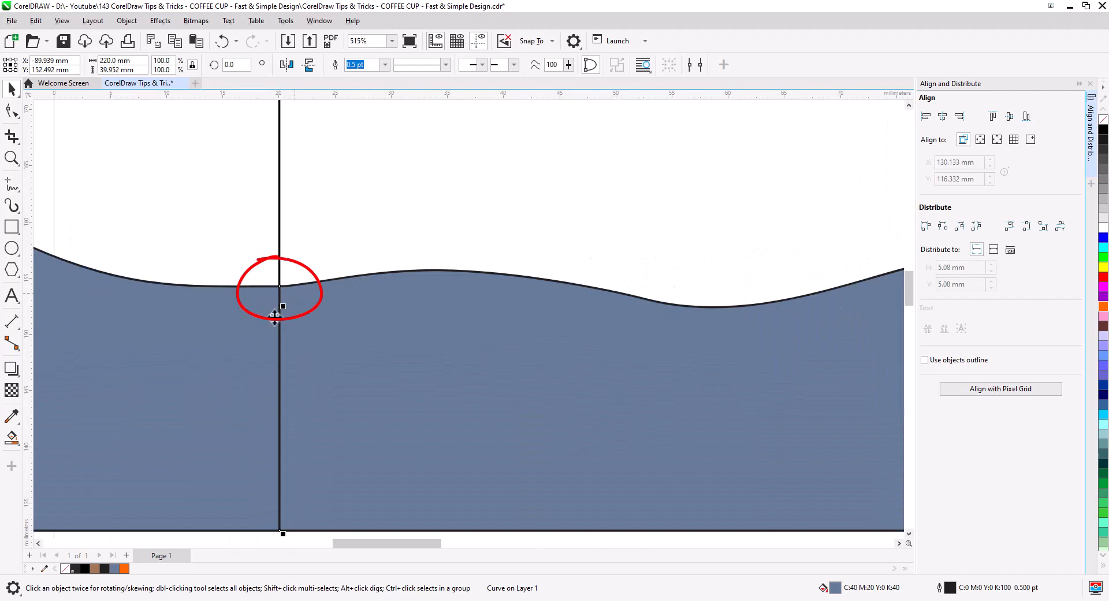
pyautogui.press('Delete')
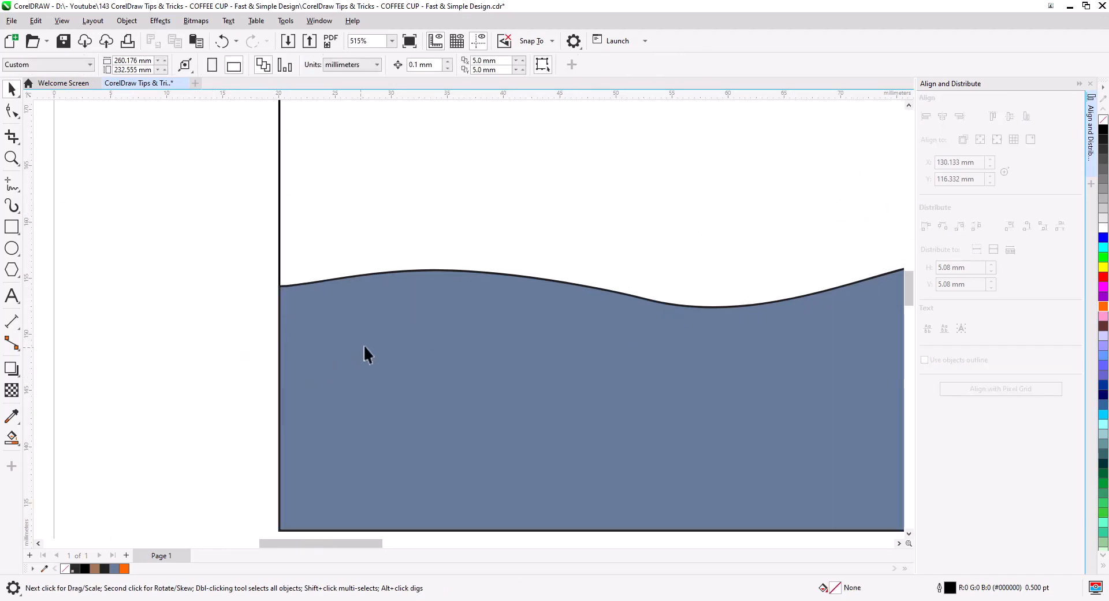
# Fill the wavy shape with brown (C32 M53 Y69 K11) and remove its outline.
pyautogui.scroll(-2, 380, 344)
pyautogui.scroll(-1, 677, 382)
pyautogui.moveTo(677, 381); pyautogui.dragTo(419, 345)
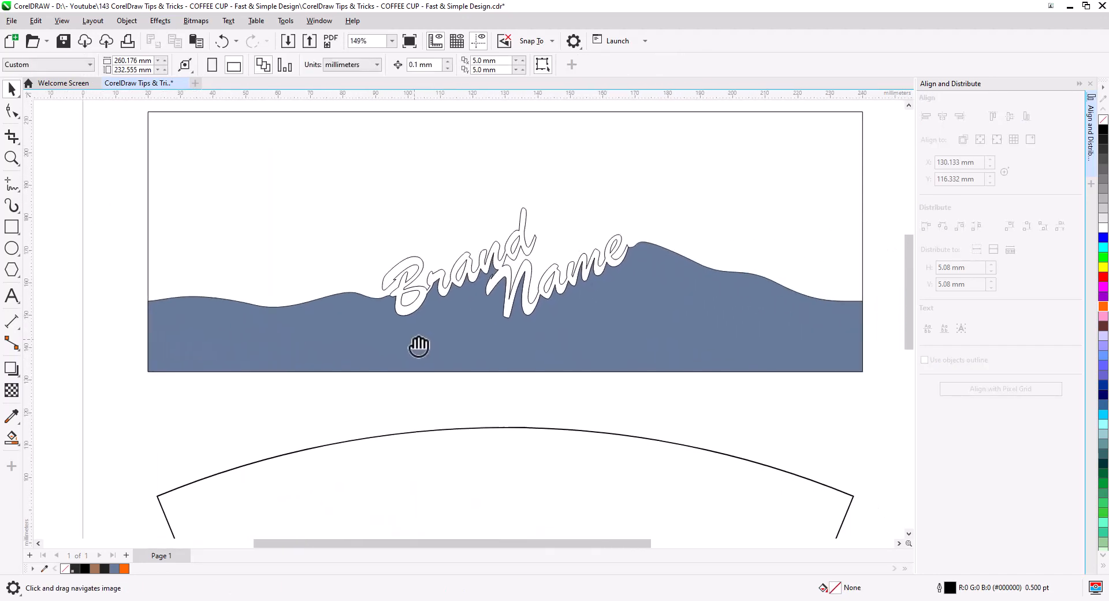
pyautogui.click(462, 363)
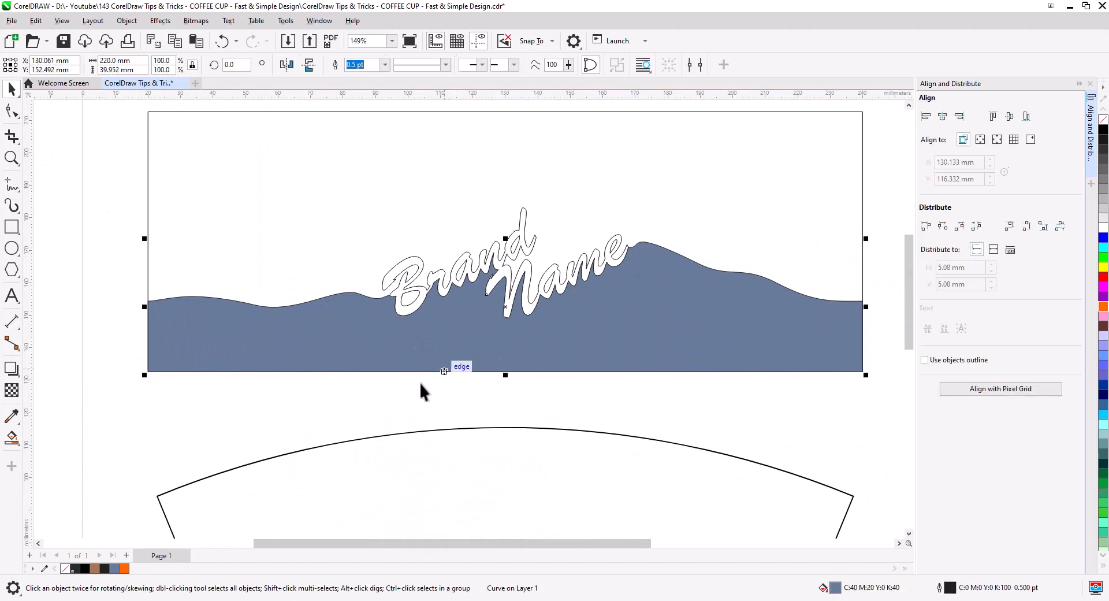
pyautogui.click(95, 570)
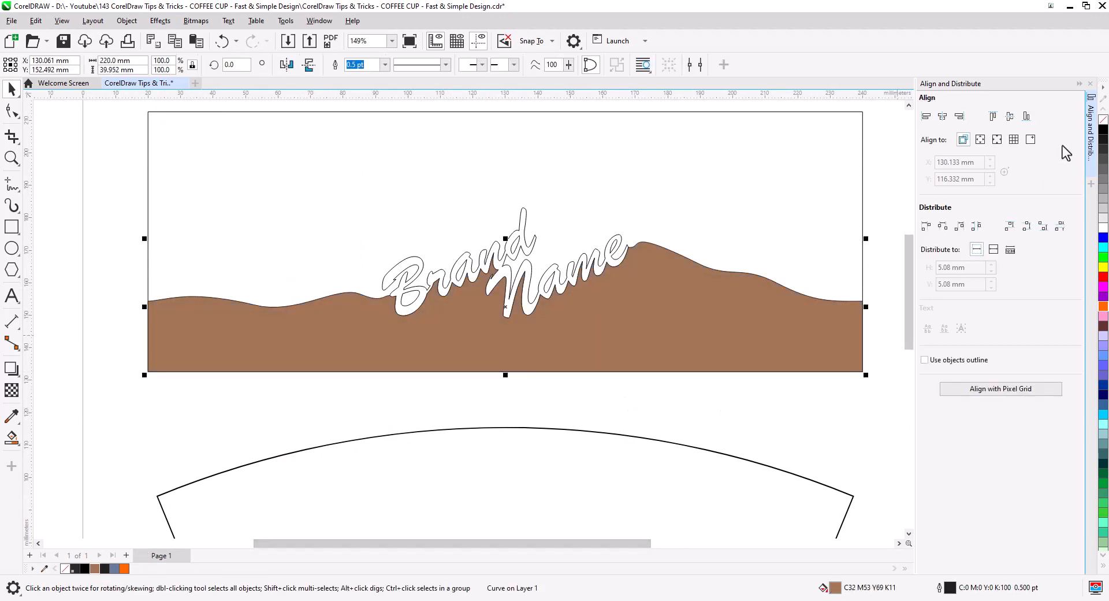
pyautogui.click(839, 404)
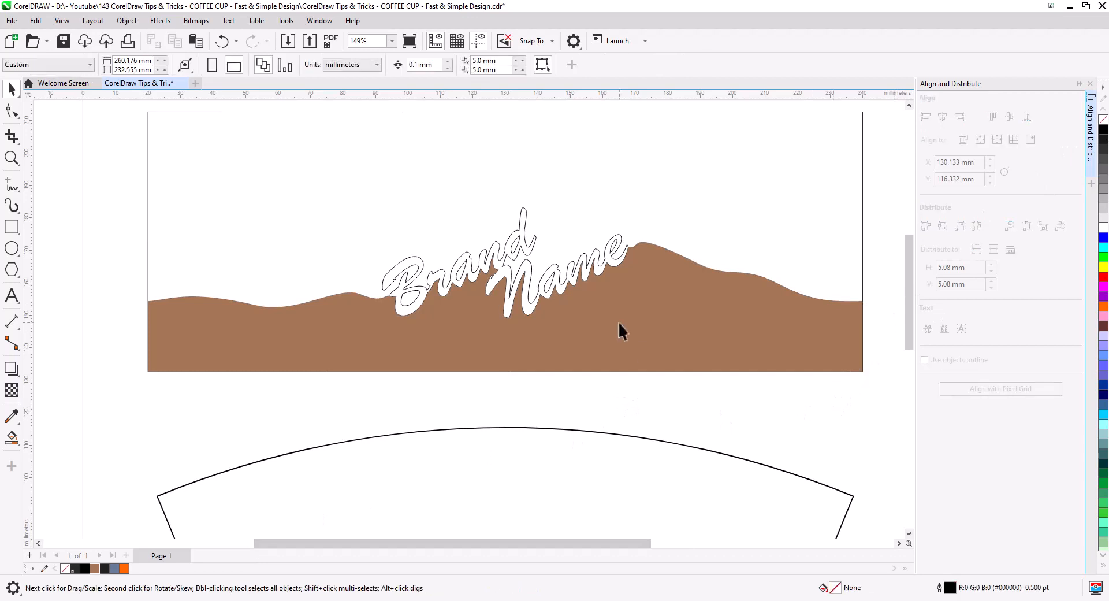
# Bring the white "Brand Name" lettering in the wide rectangle to the front of the page.
pyautogui.click(595, 266)
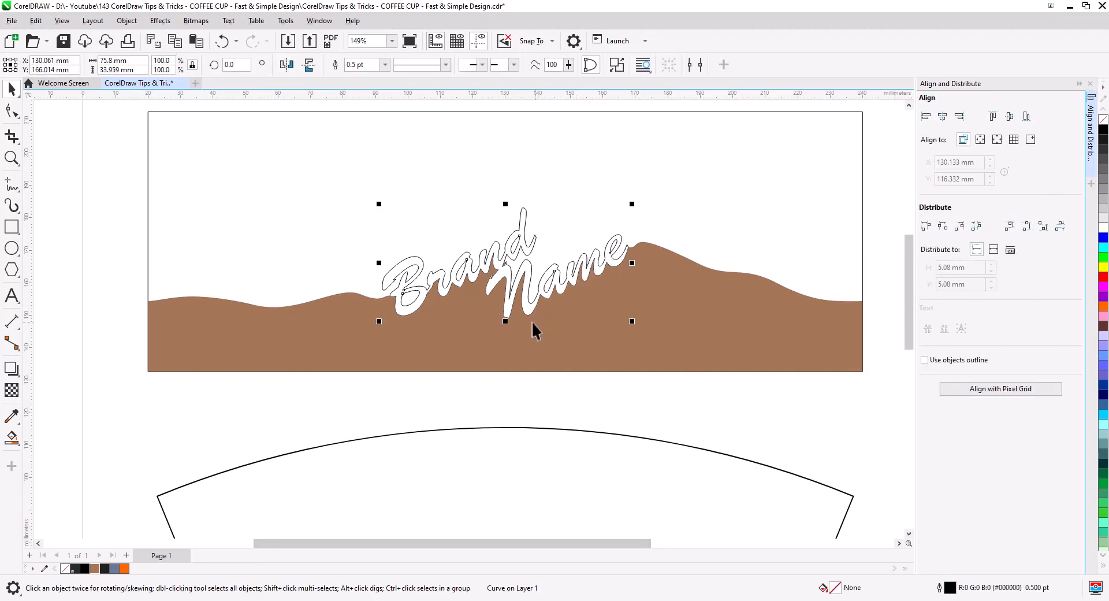
pyautogui.rightClick(530, 275)
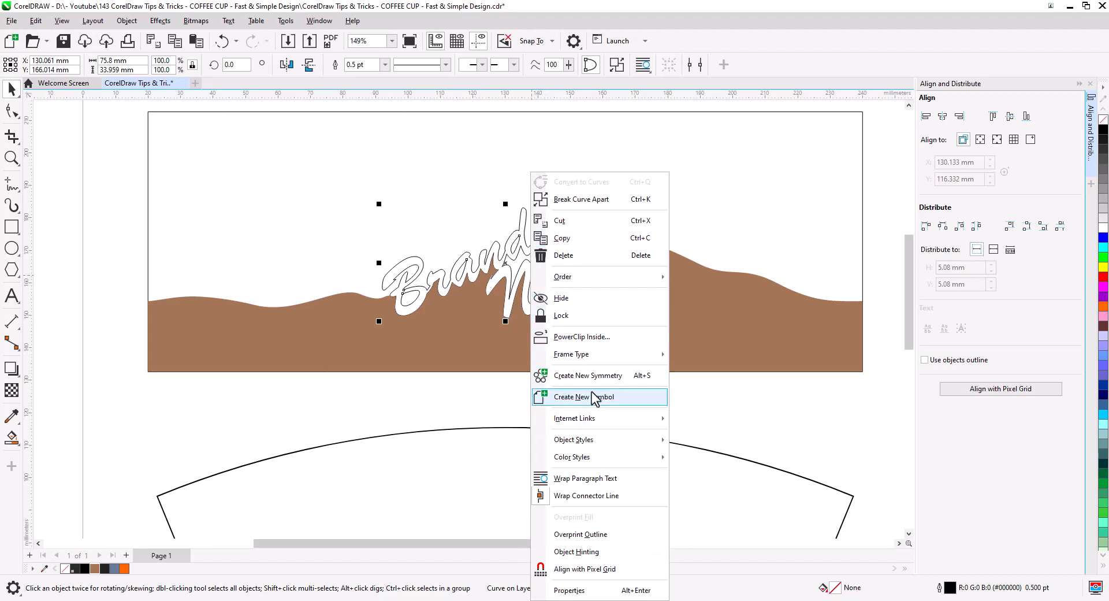
pyautogui.moveTo(611, 278)
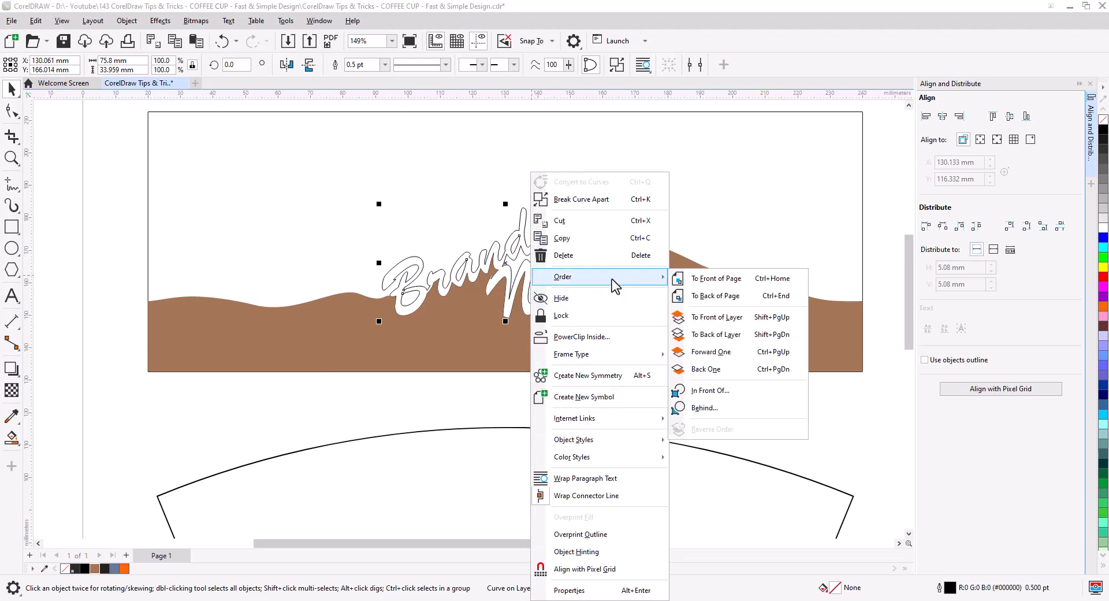
pyautogui.click(721, 283)
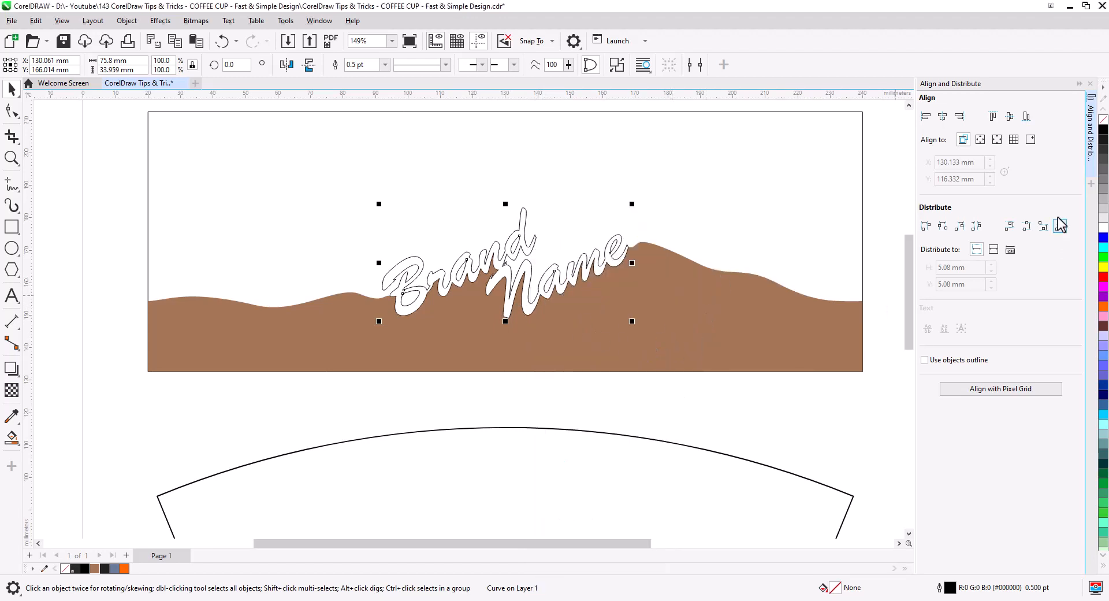
# Try a 2.0 pt outline on the "Brand Name" lettering, then set its outline width to 1.5 pt.
pyautogui.click(385, 65)
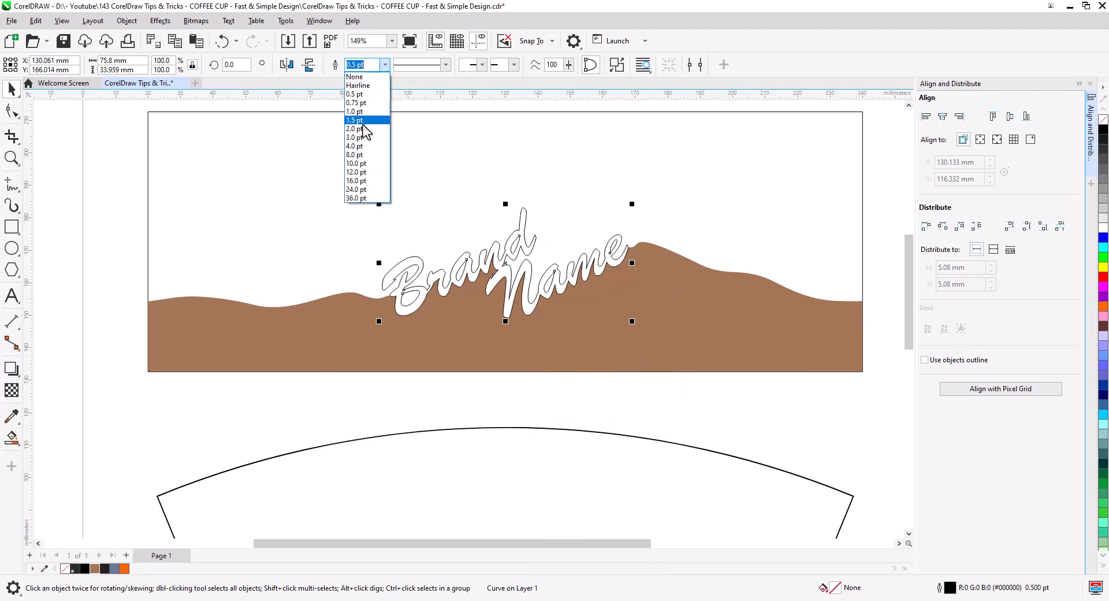
pyautogui.click(362, 128)
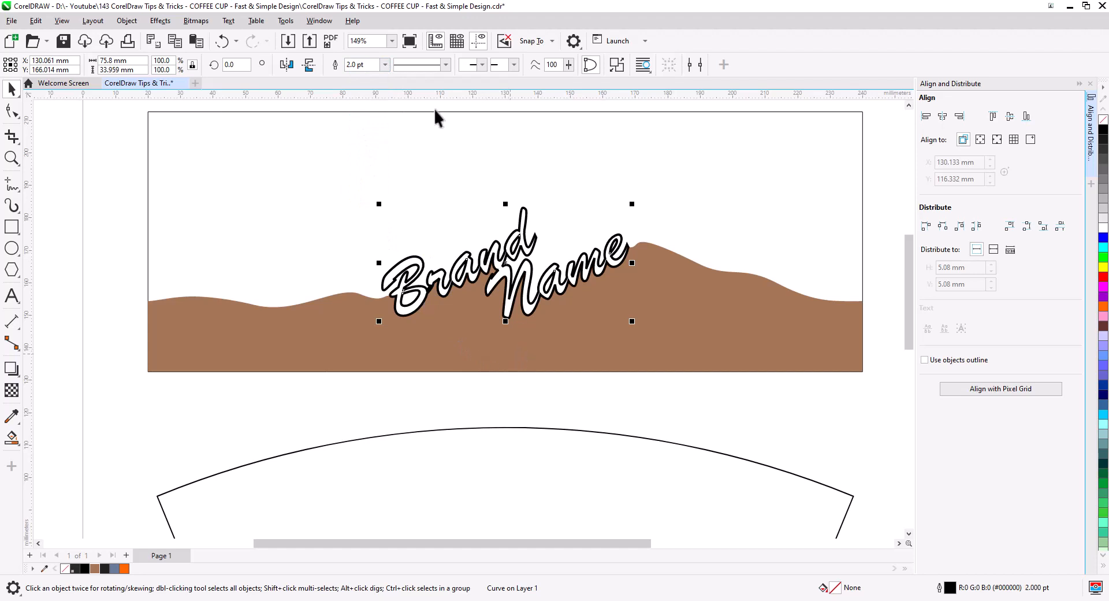
pyautogui.click(385, 65)
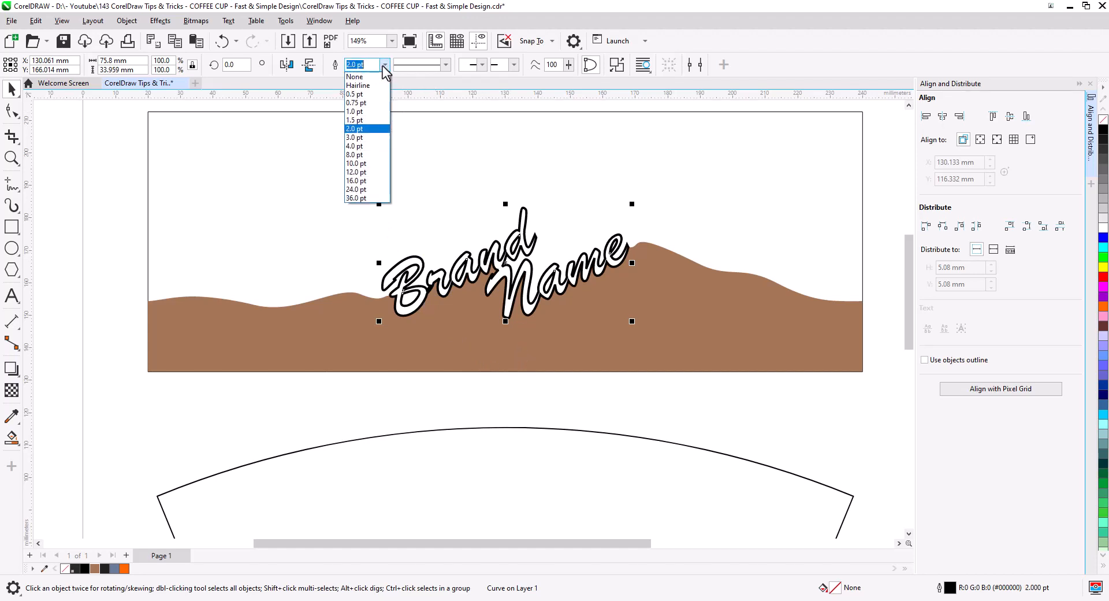
pyautogui.click(369, 116)
pyautogui.click(452, 382)
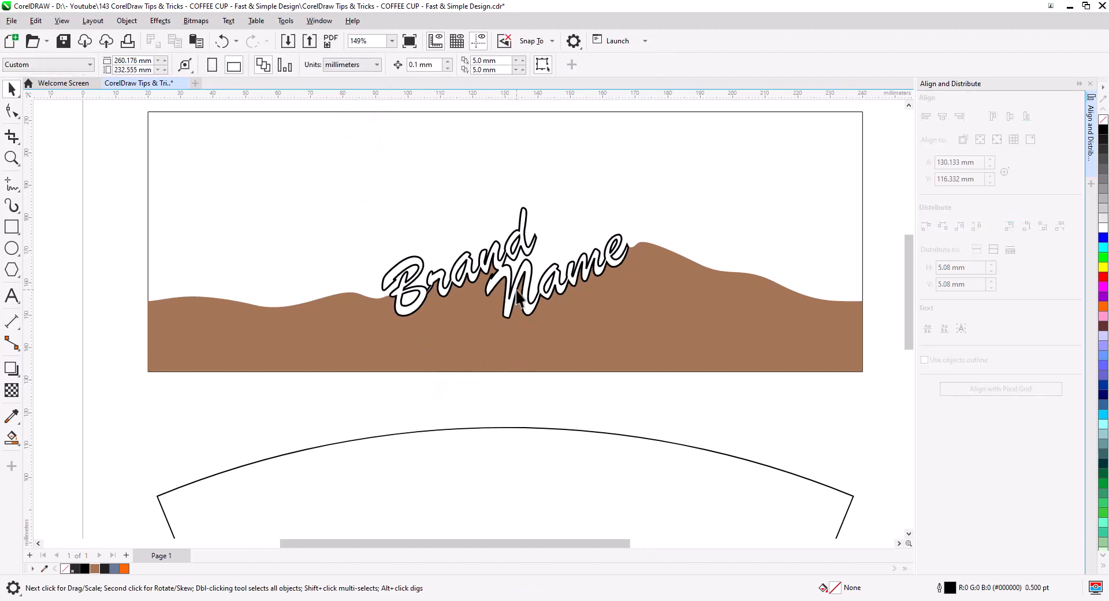
# Smart-fill the lower opening of the B in "Brand" and the opening of the a in "Name".
pyautogui.scroll(2, 519, 295)
pyautogui.moveTo(500, 332); pyautogui.dragTo(537, 306)
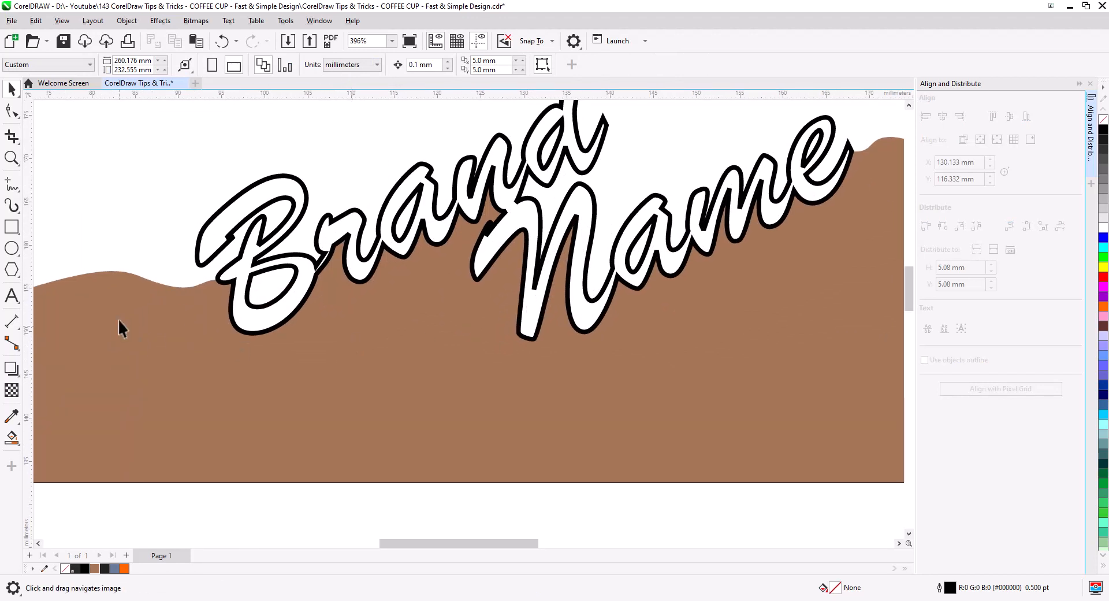
pyautogui.click(12, 439)
pyautogui.click(266, 297)
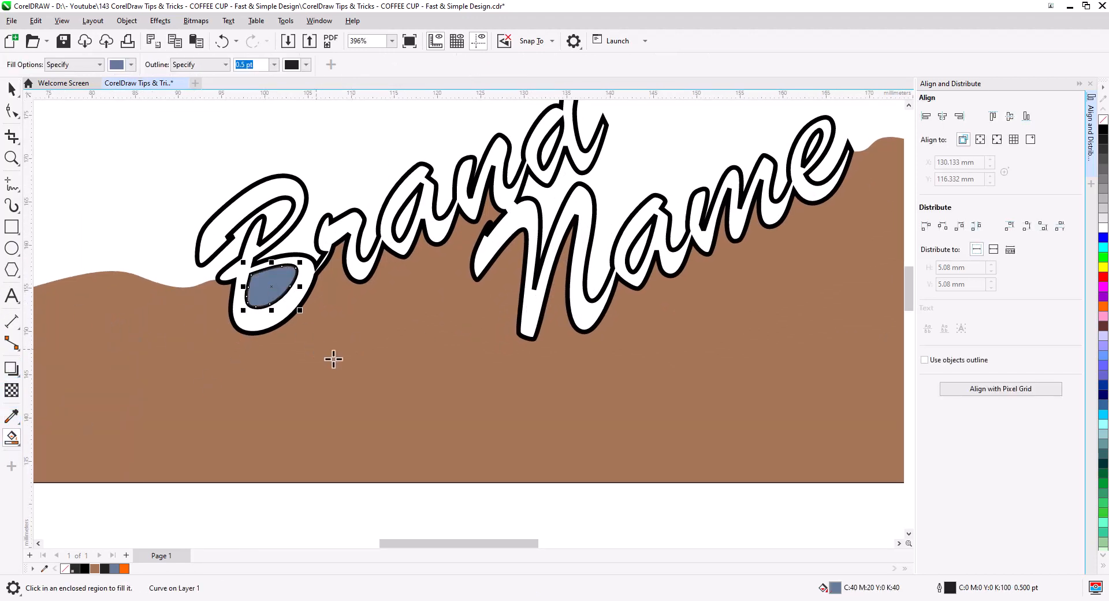
pyautogui.click(634, 258)
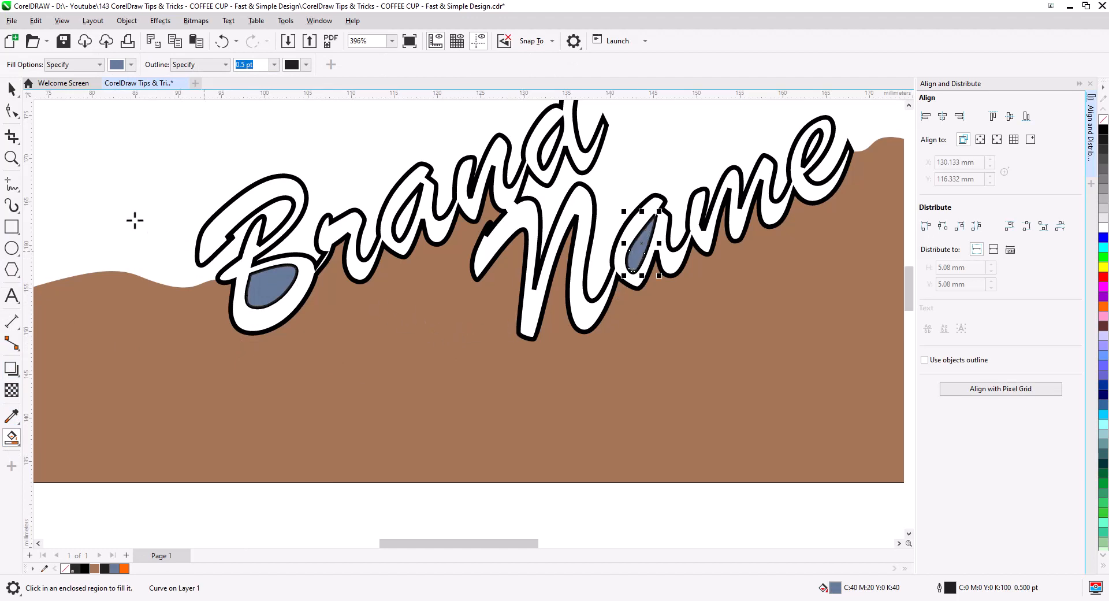
# Weld the two filled letter openings to the brown wavy shape.
pyautogui.click(12, 89)
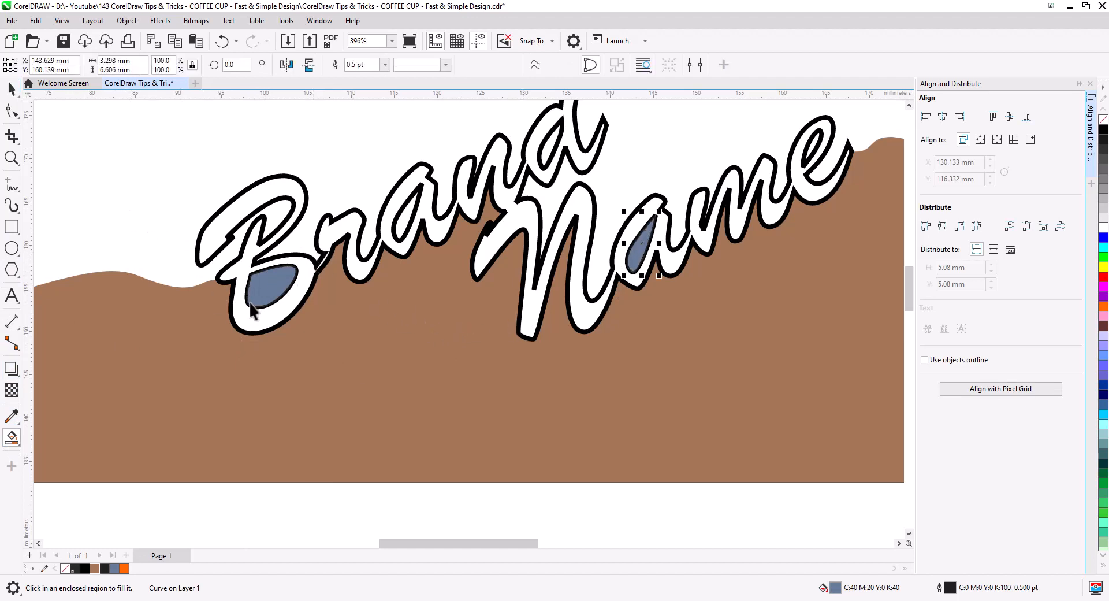
pyautogui.keyDown('shift'); pyautogui.click(263, 298); pyautogui.keyUp('shift')
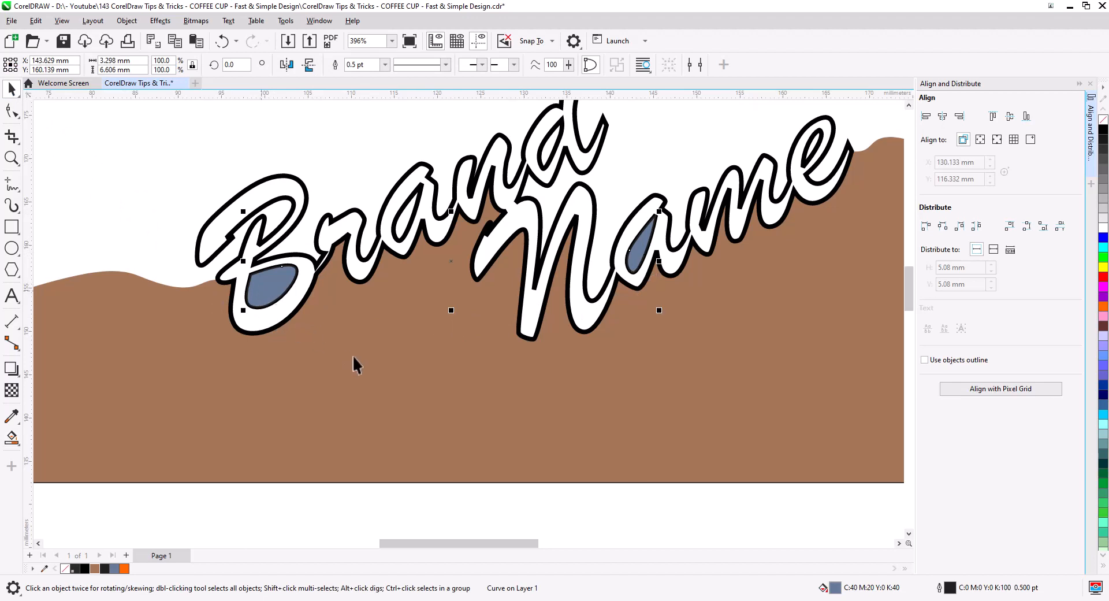
pyautogui.keyDown('shift'); pyautogui.click(379, 272); pyautogui.keyUp('shift')
pyautogui.click(363, 65)
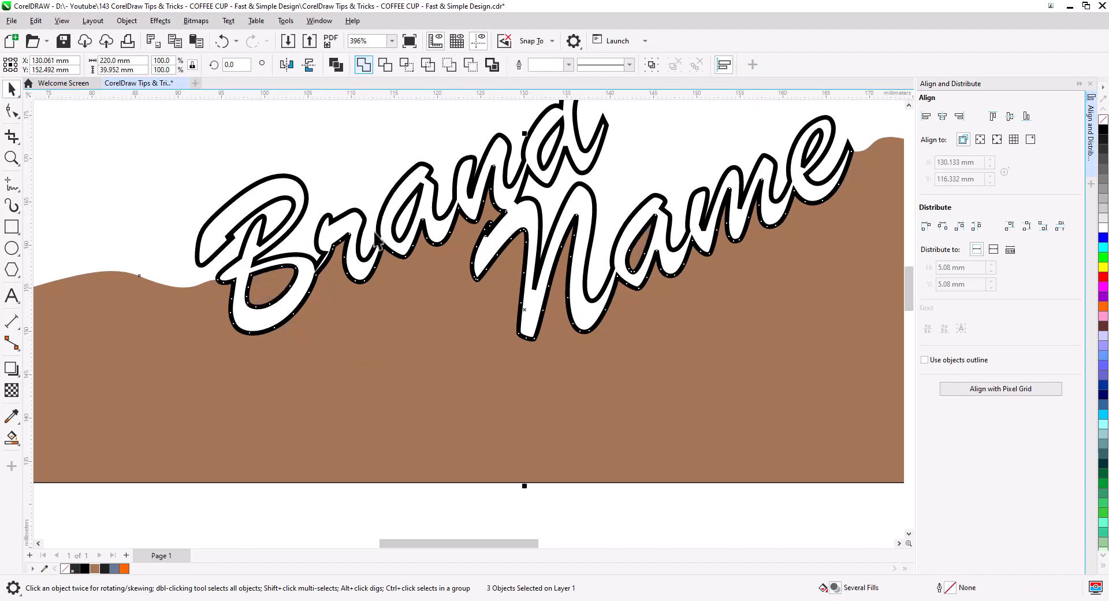
pyautogui.click(448, 508)
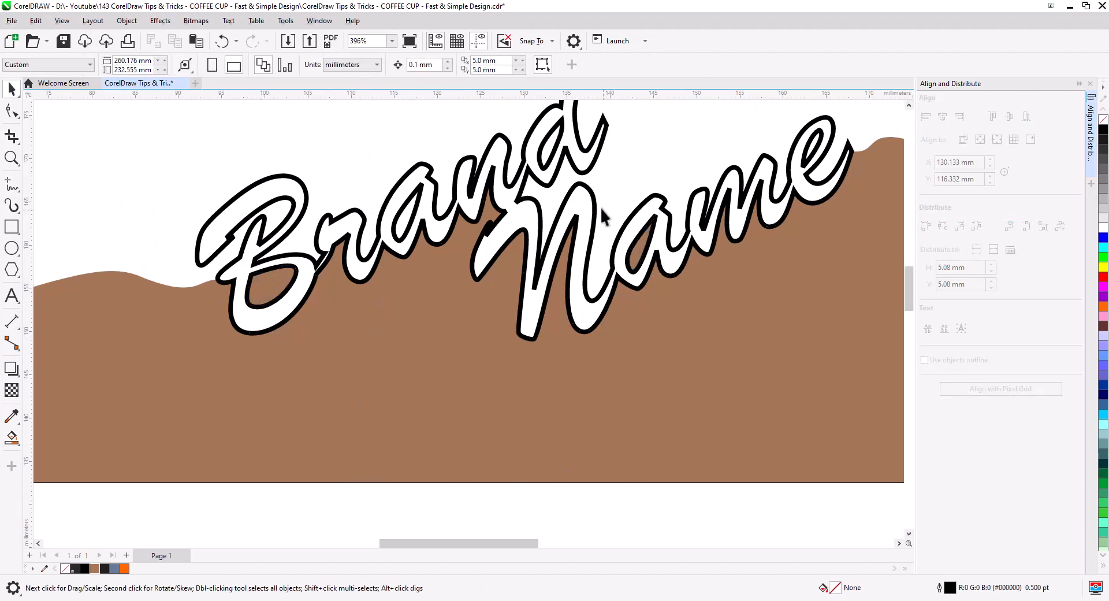
# Set the "Brand Name" lettering's outline width to 1.0 pt.
pyautogui.click(582, 241)
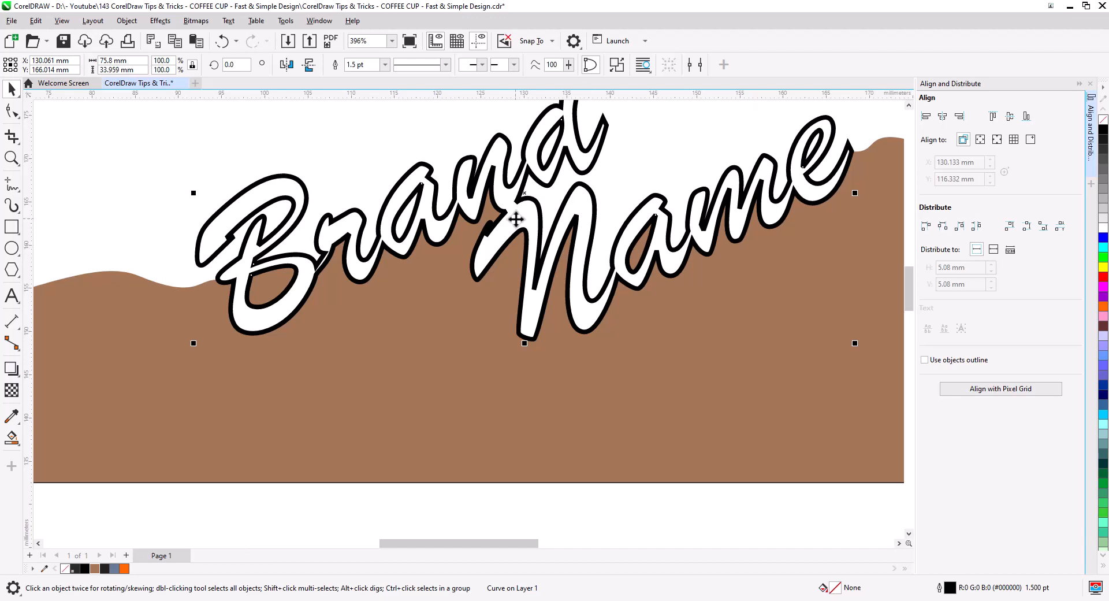
pyautogui.click(384, 65)
pyautogui.click(378, 118)
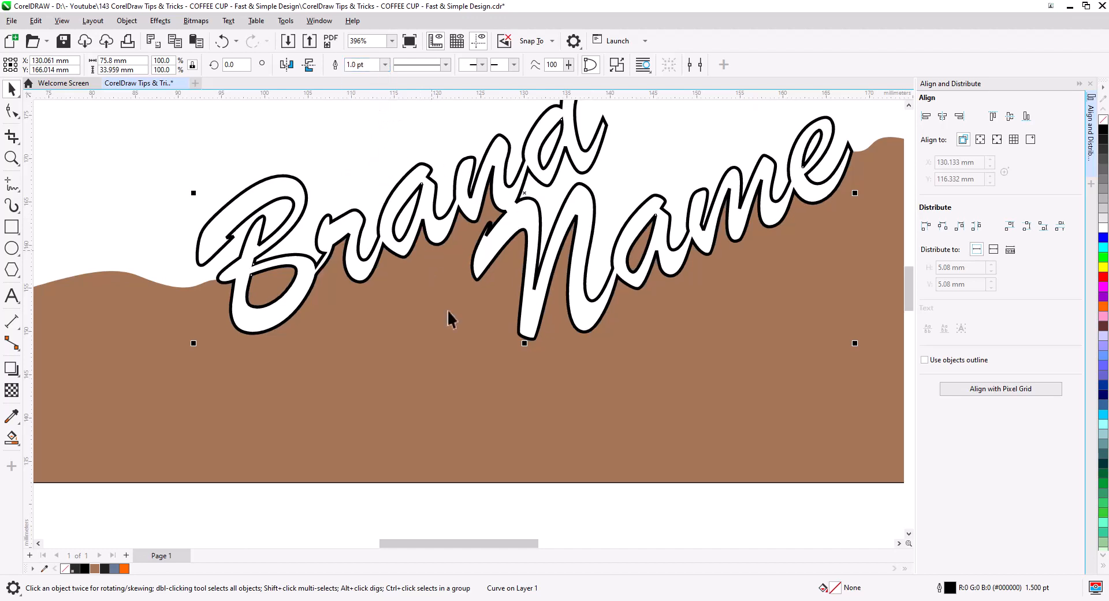
pyautogui.click(550, 497)
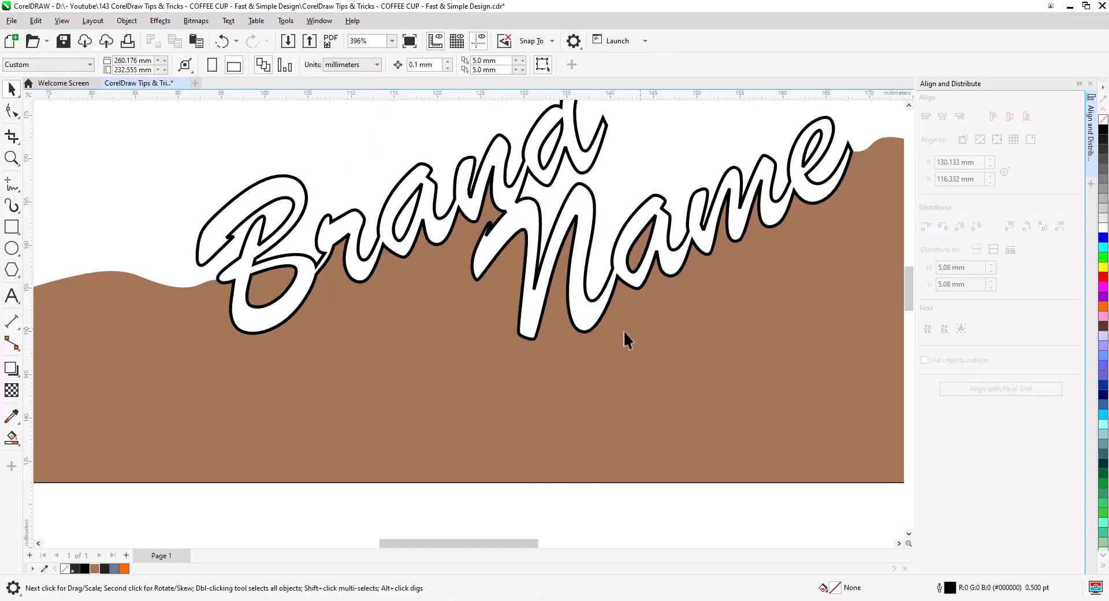
# Move the coffee shop's logo icon above the lettering in the wide rectangle and centre it horizontally on the rectangle.
pyautogui.scroll(-4, 623, 332)
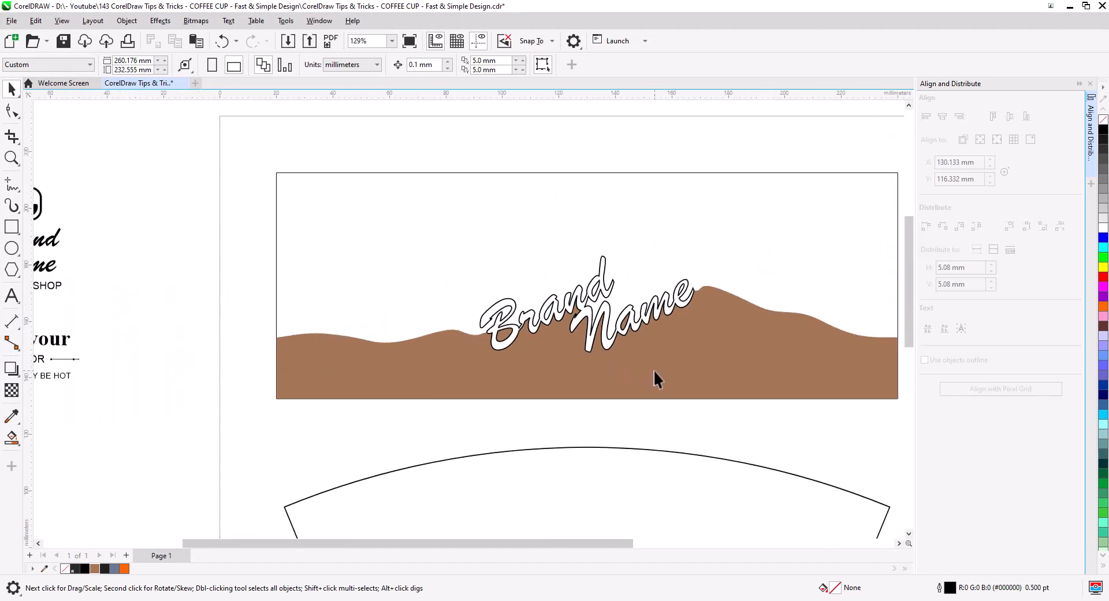
pyautogui.moveTo(653, 370); pyautogui.dragTo(597, 368)
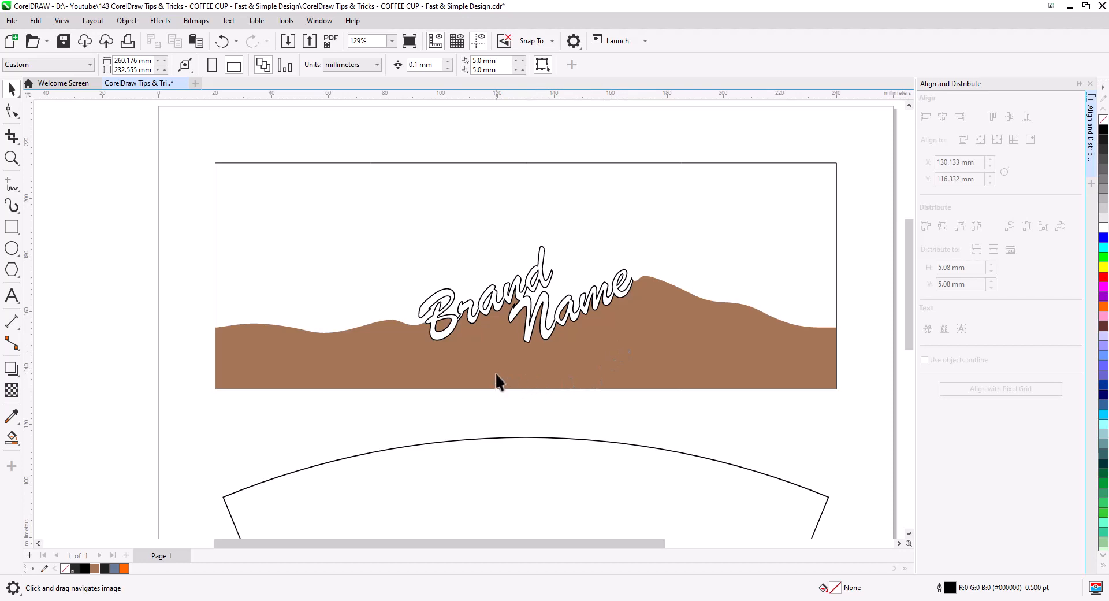
pyautogui.scroll(-2, 472, 356)
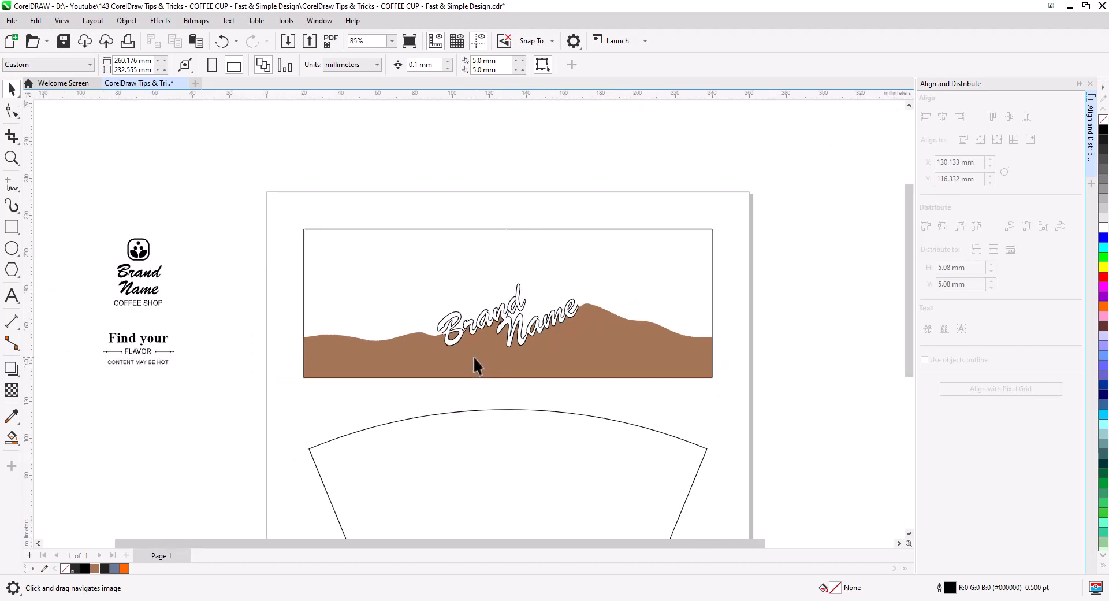
pyautogui.moveTo(119, 226); pyautogui.dragTo(535, 265)
pyautogui.keyDown('shift'); pyautogui.click(577, 261); pyautogui.keyUp('shift')
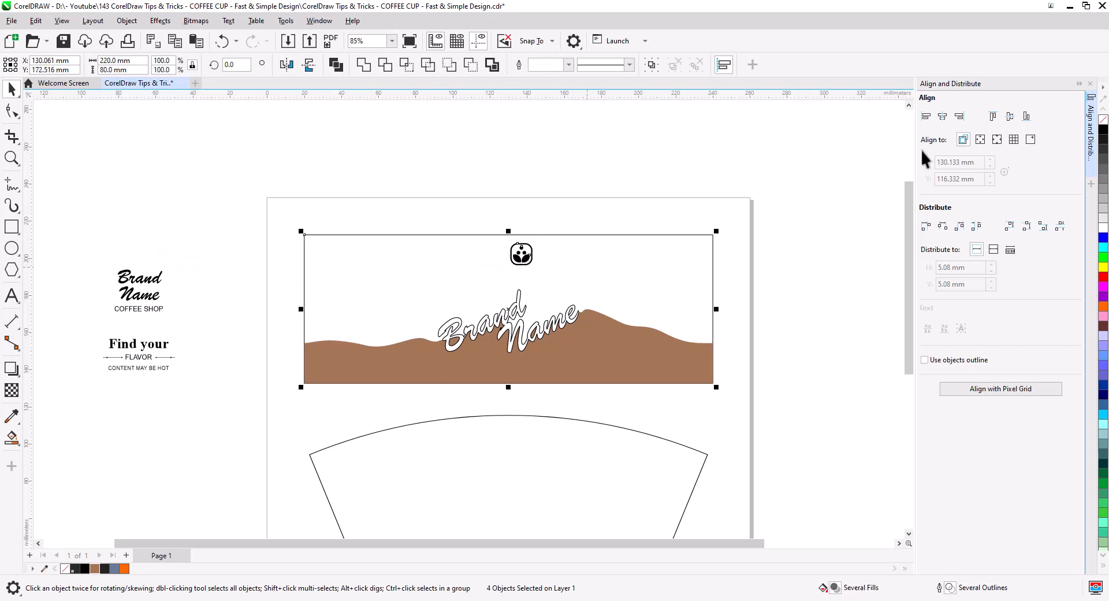
pyautogui.click(942, 116)
pyautogui.click(574, 220)
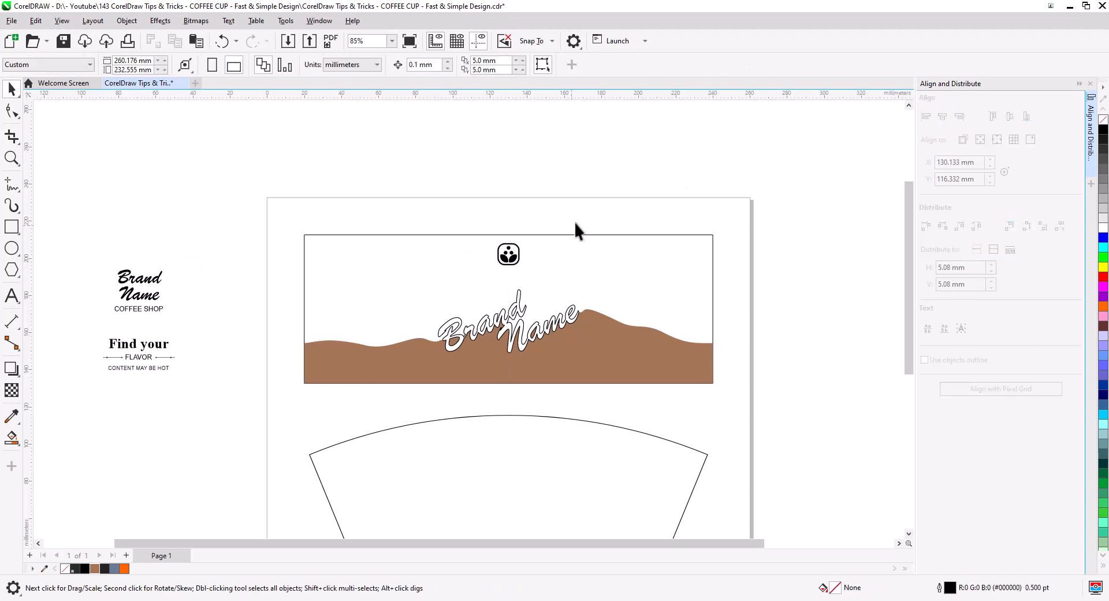
# Fill the logo icon's rounded frame and three dots with the brown C32 M53 Y69 K11.
pyautogui.scroll(3, 519, 252)
pyautogui.scroll(2, 518, 264)
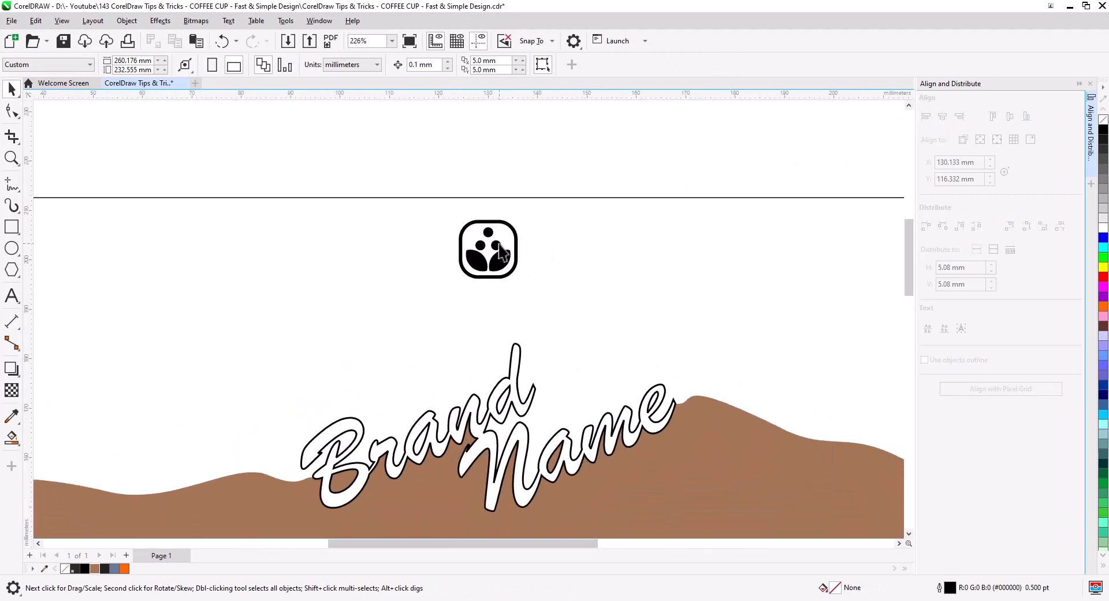
pyautogui.click(514, 271)
pyautogui.keyDown('shift'); pyautogui.click(514, 269); pyautogui.keyUp('shift')
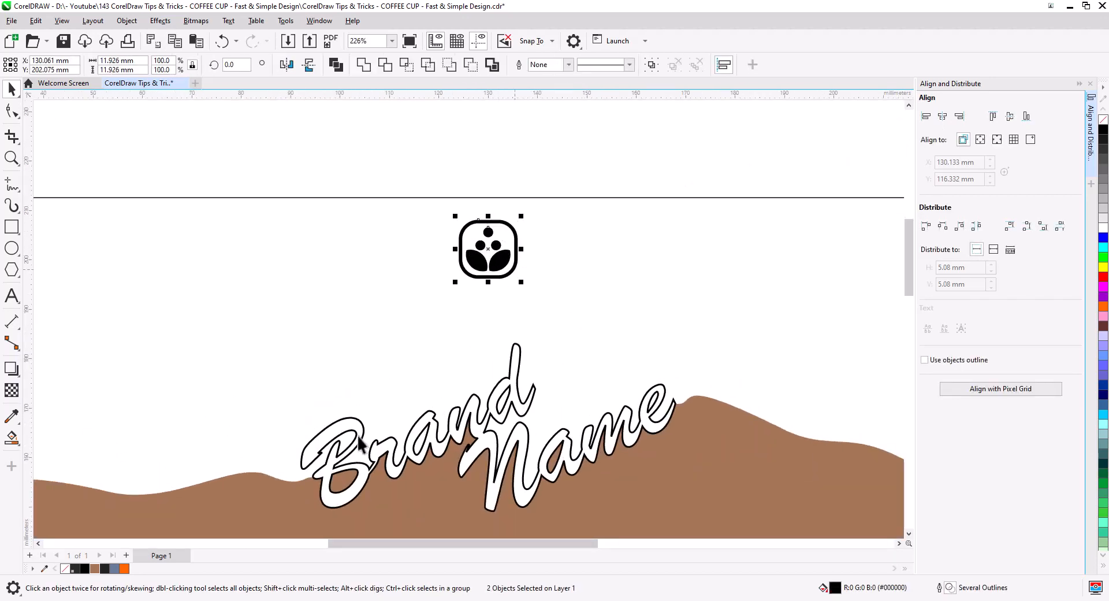
pyautogui.click(94, 569)
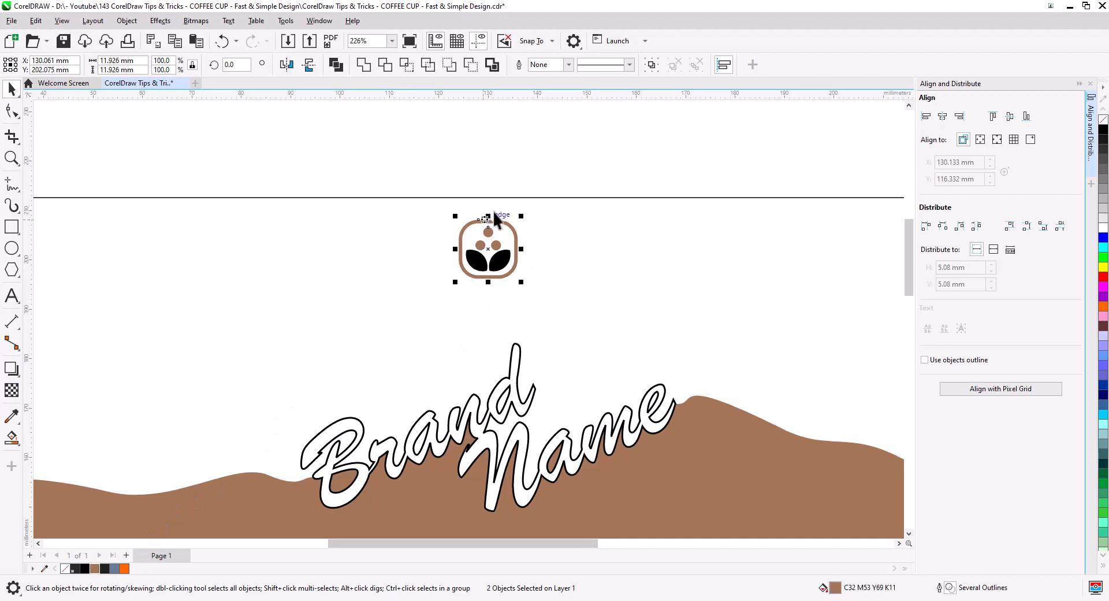
pyautogui.click(546, 160)
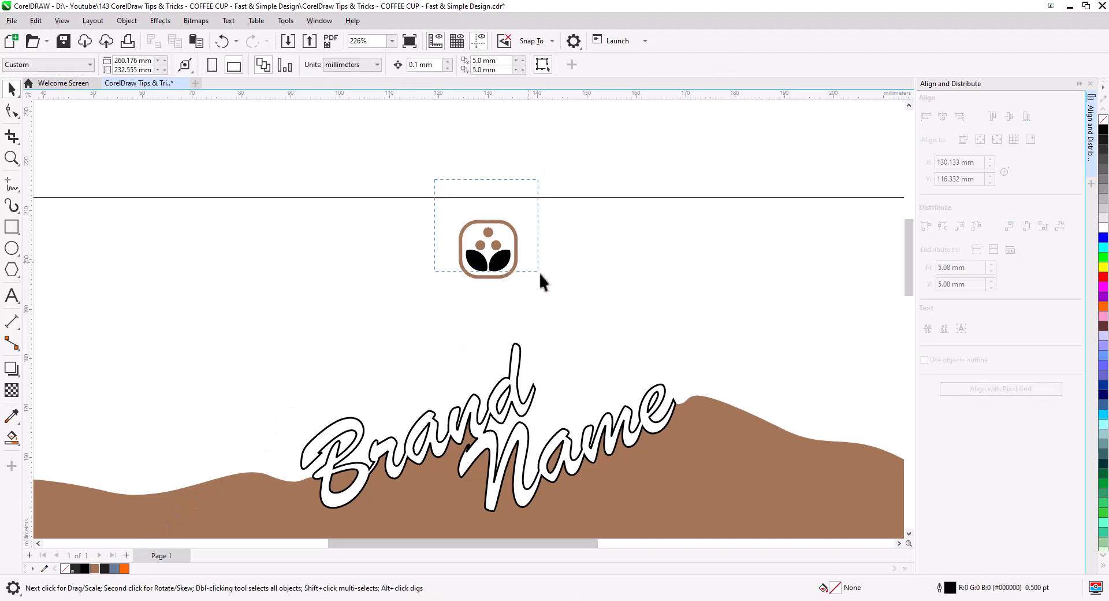
pyautogui.click(378, 242)
pyautogui.scroll(-2, 388, 257)
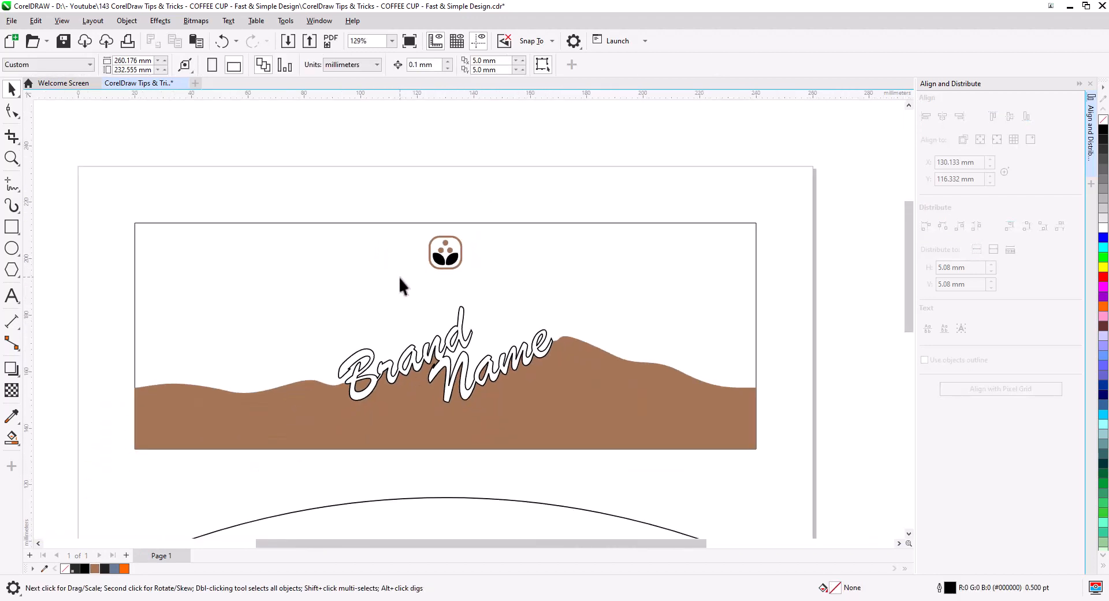
# Copy the "Find your", "FLAVOR" and "CONTENT MAY BE HOT" text block from beside the page to below the "Brand Name" lettering.
pyautogui.moveTo(388, 306); pyautogui.dragTo(533, 281)
pyautogui.scroll(-2, 407, 303)
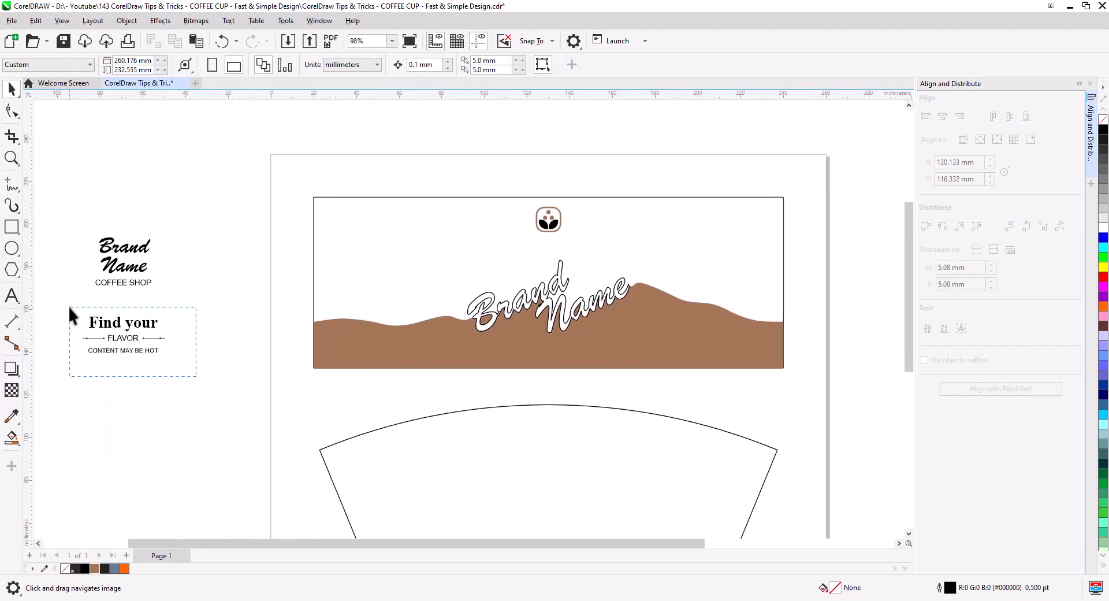
pyautogui.moveTo(67, 303); pyautogui.dragTo(173, 361)
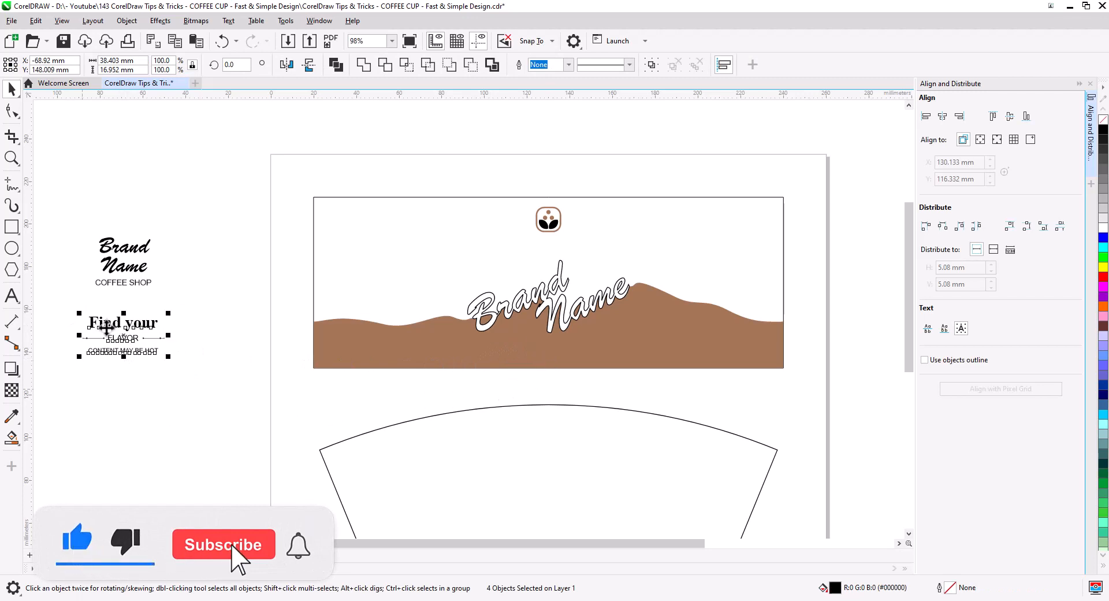
pyautogui.moveTo(112, 324); pyautogui.dragTo(542, 353)
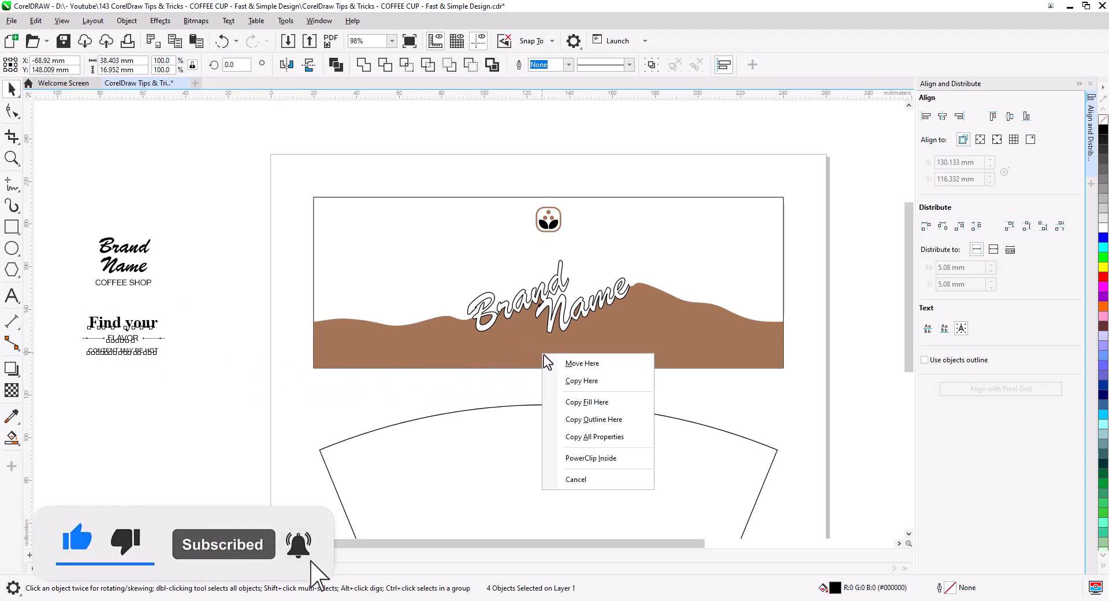
pyautogui.click(570, 382)
pyautogui.scroll(2, 563, 390)
pyautogui.scroll(1, 562, 390)
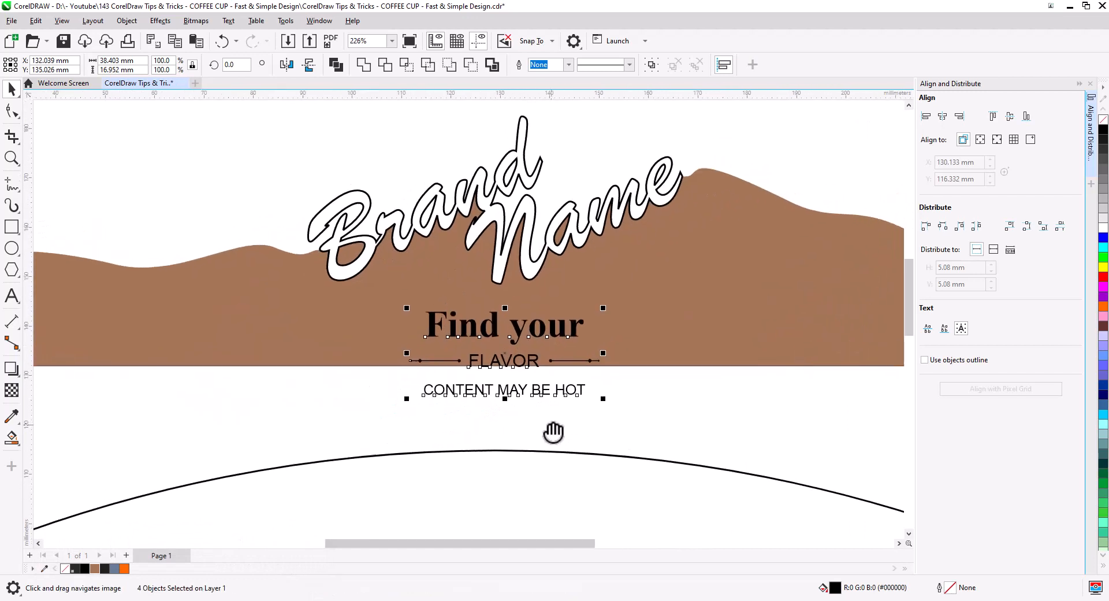
# Raise the copied "Find your" and "FLAVOR" lines fully into the brown wavy shape and fill them white.
pyautogui.moveTo(644, 416); pyautogui.dragTo(388, 376)
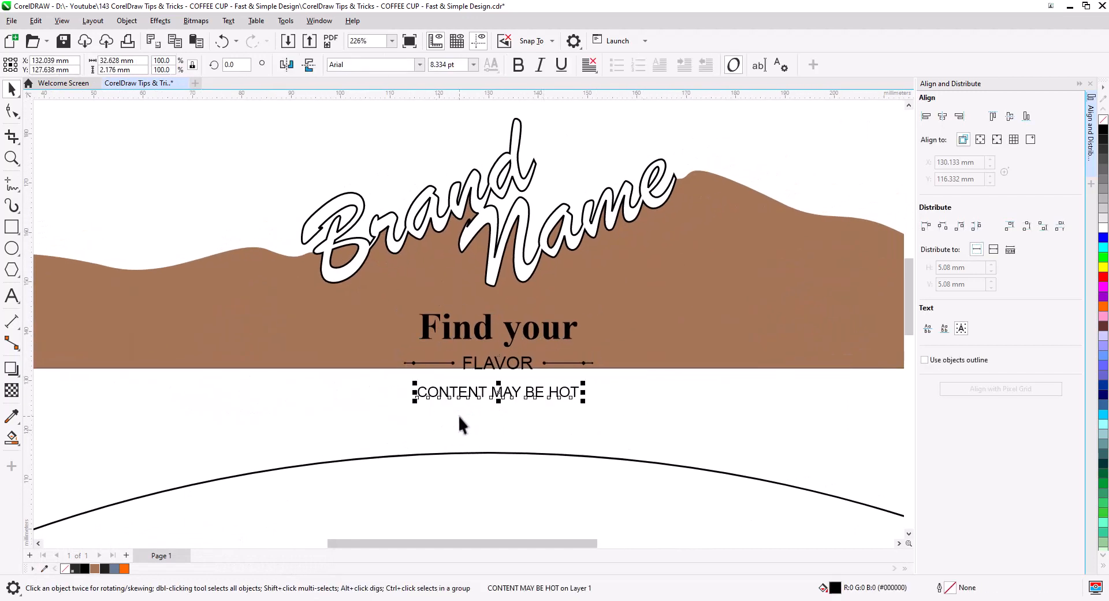
pyautogui.click(497, 365)
pyautogui.keyDown('shift'); pyautogui.click(577, 362); pyautogui.keyUp('shift')
pyautogui.keyDown('shift'); pyautogui.click(567, 331); pyautogui.keyUp('shift')
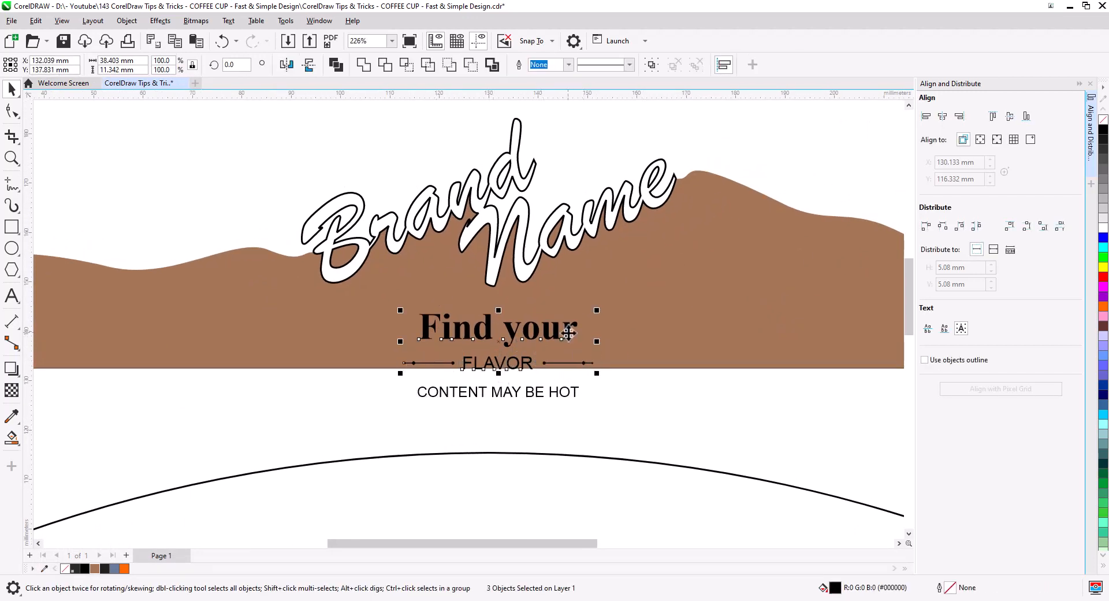
pyautogui.moveTo(567, 333); pyautogui.dragTo(569, 317)
pyautogui.click(1102, 229)
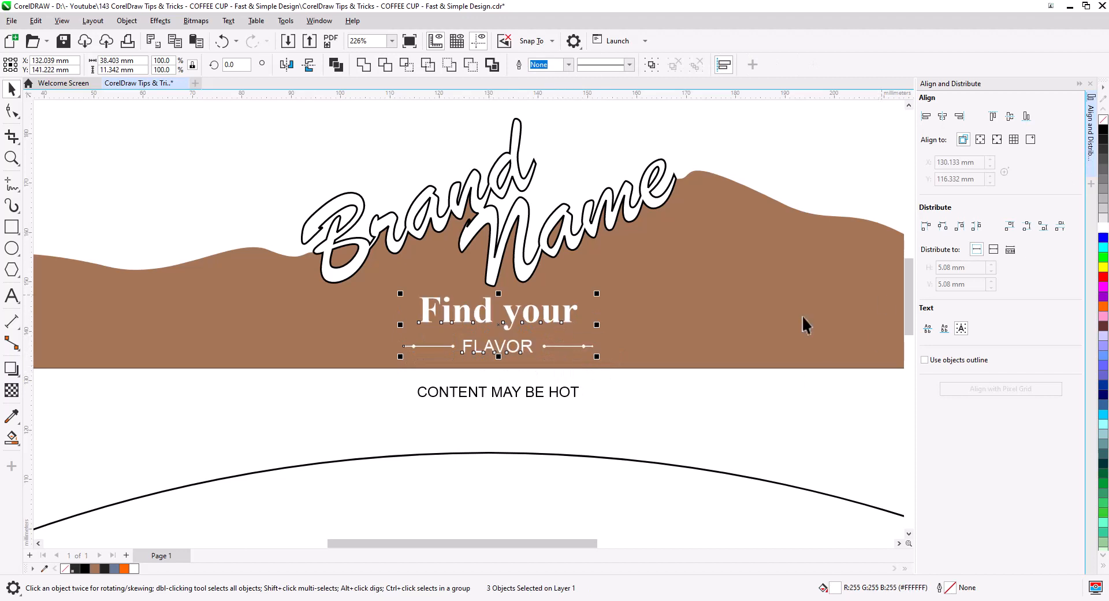
# Centre the white "Find your" and "FLAVOR" lines horizontally on the brown wavy shape.
pyautogui.keyDown('shift'); pyautogui.click(710, 345); pyautogui.keyUp('shift')
pyautogui.click(942, 116)
pyautogui.click(609, 425)
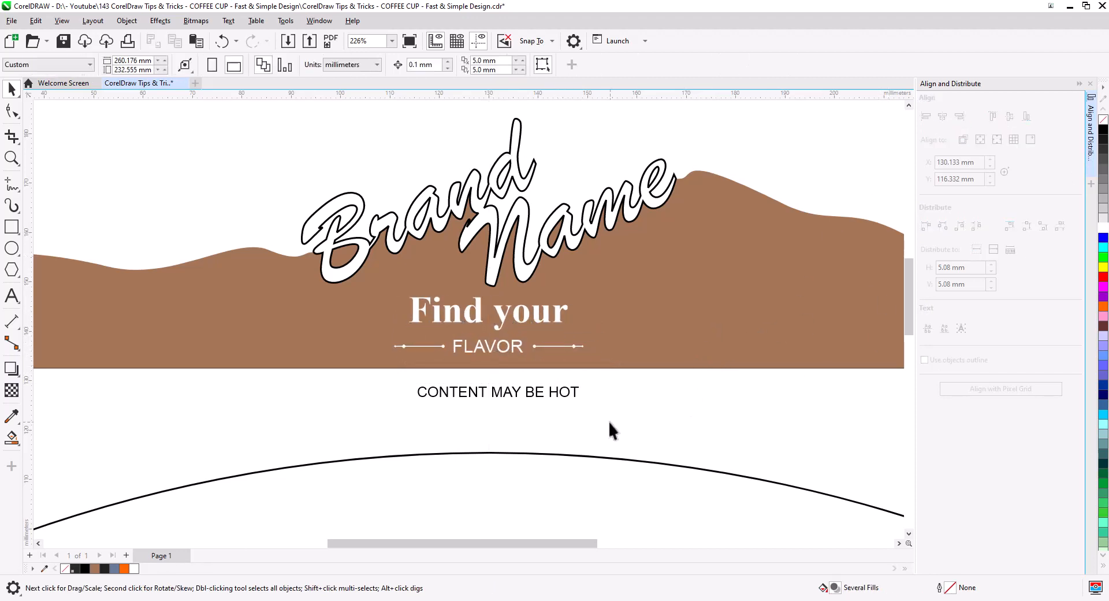
# Enlarge the logo icon slightly and centre it horizontally on the wide rectangle.
pyautogui.scroll(-2, 622, 403)
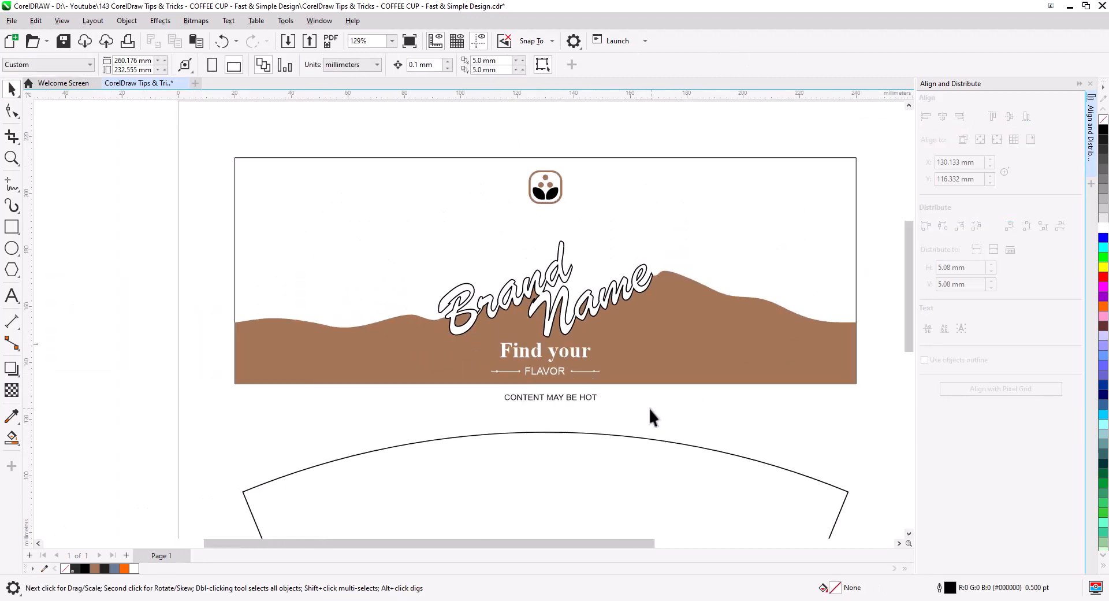
pyautogui.moveTo(516, 164); pyautogui.dragTo(580, 220)
pyautogui.click(942, 116)
pyautogui.click(338, 233)
# Move the "COFFEE SHOP" text directly below the logo icon and centre it horizontally on the wide rectangle.
pyautogui.scroll(-1, 338, 233)
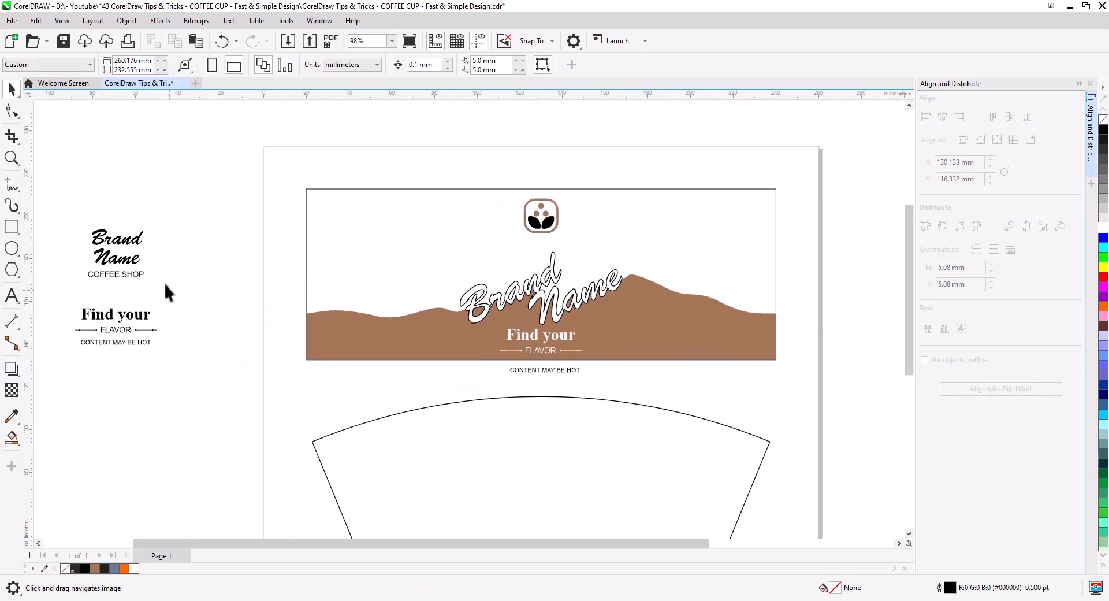
pyautogui.moveTo(164, 280); pyautogui.dragTo(645, 249)
pyautogui.scroll(3, 547, 245)
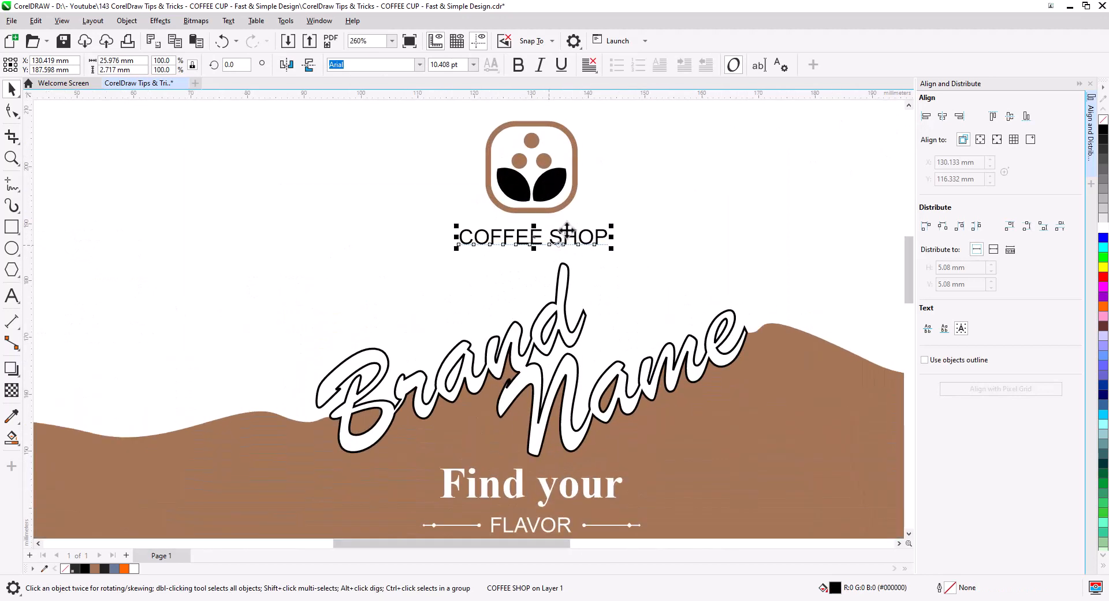
pyautogui.keyDown('shift'); pyautogui.click(563, 230); pyautogui.keyUp('shift')
pyautogui.click(942, 116)
pyautogui.click(496, 239)
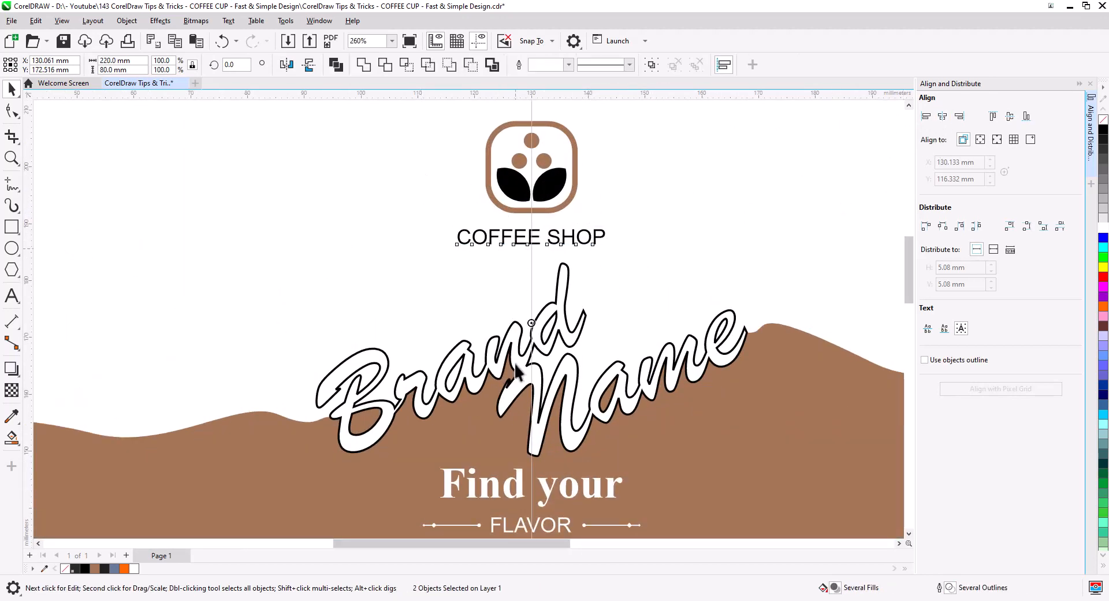
# Move the "CONTENT MAY BE HOT" text from below the wide rectangle onto the lower right part of the brown shape.
pyautogui.scroll(-1, 514, 368)
pyautogui.moveTo(560, 410); pyautogui.dragTo(552, 309)
pyautogui.moveTo(563, 431); pyautogui.dragTo(812, 398)
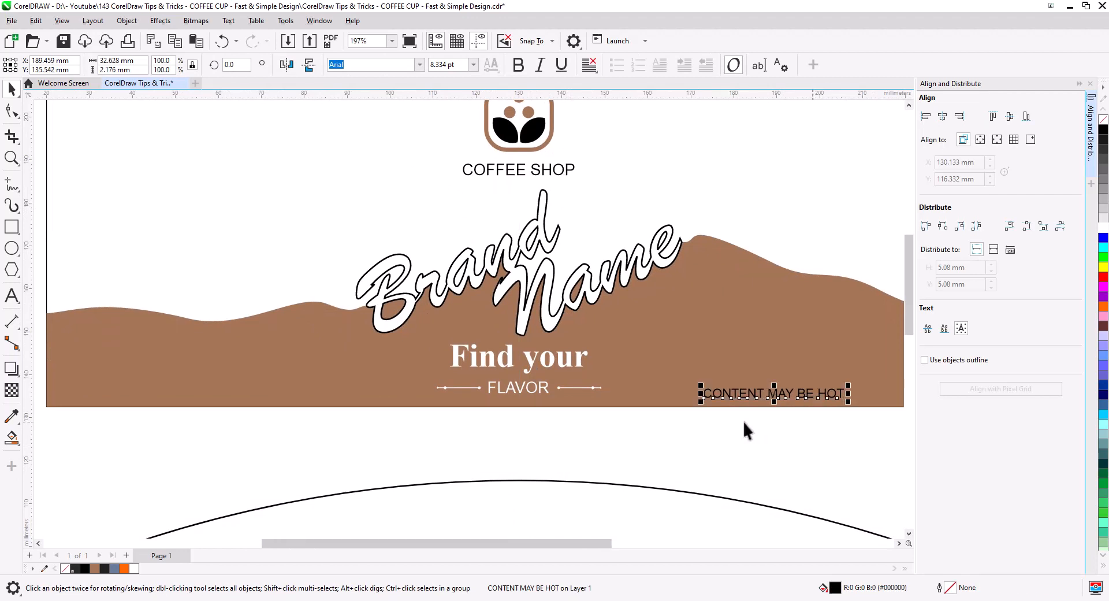
pyautogui.scroll(-2, 742, 418)
pyautogui.moveTo(750, 444); pyautogui.dragTo(618, 424)
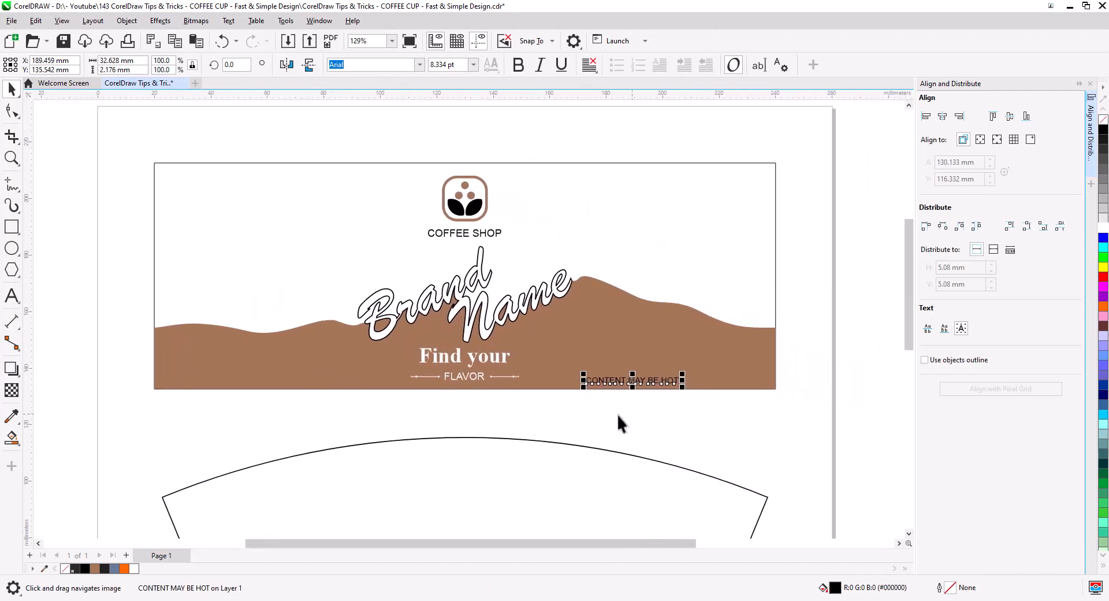
# Draw a helper rectangle, set its width to 75 mm proportionally, and snap its left edge to the wide rectangle's left edge.
pyautogui.click(11, 226)
pyautogui.moveTo(186, 141); pyautogui.dragTo(349, 373)
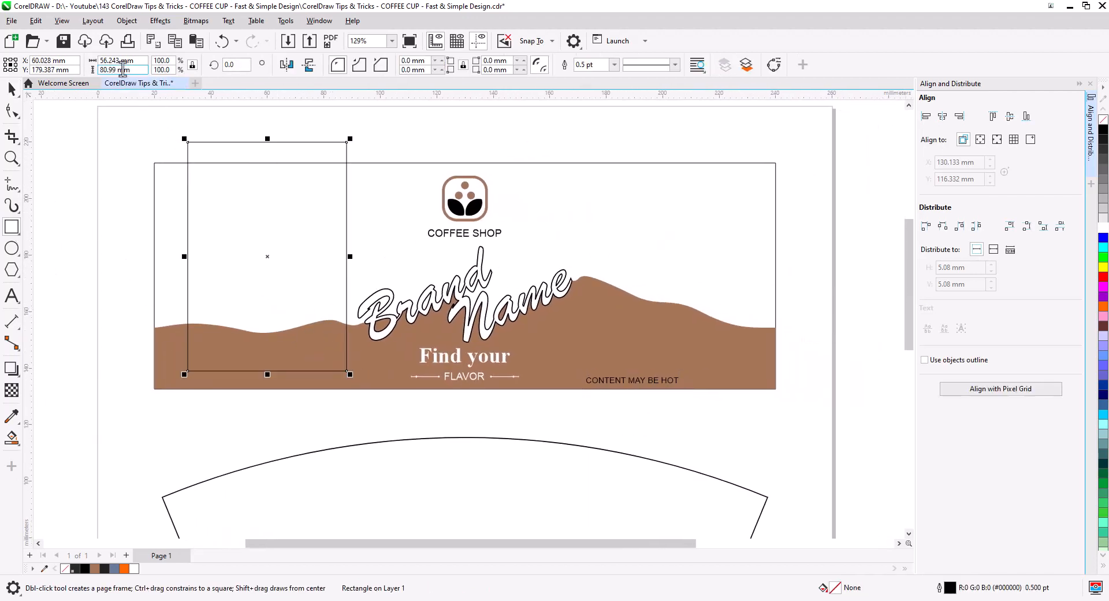
pyautogui.doubleClick(110, 60)
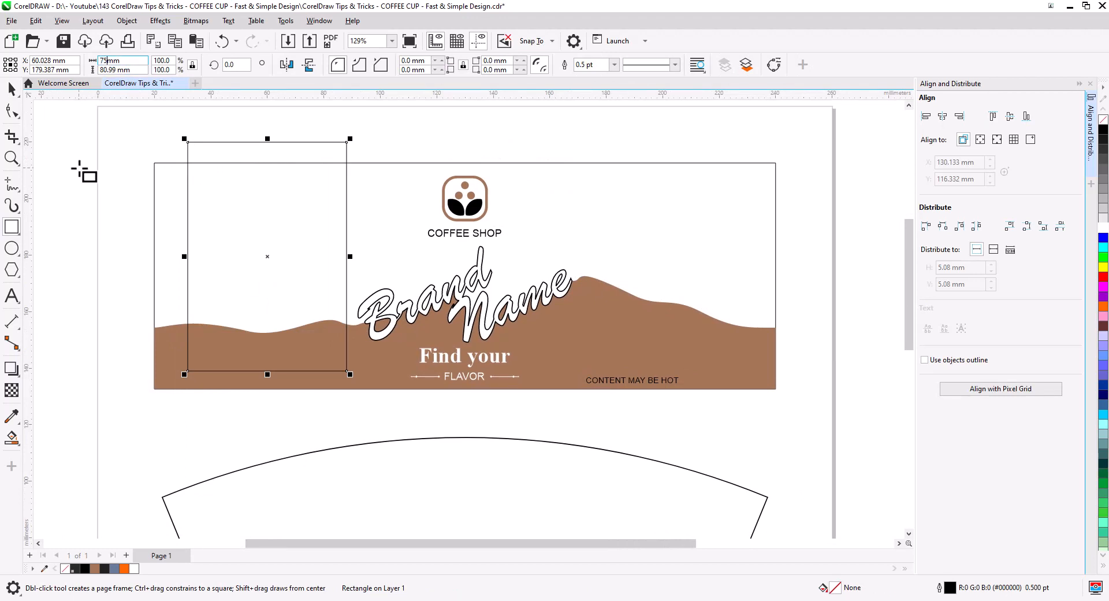
pyautogui.press('Return')
pyautogui.click(12, 89)
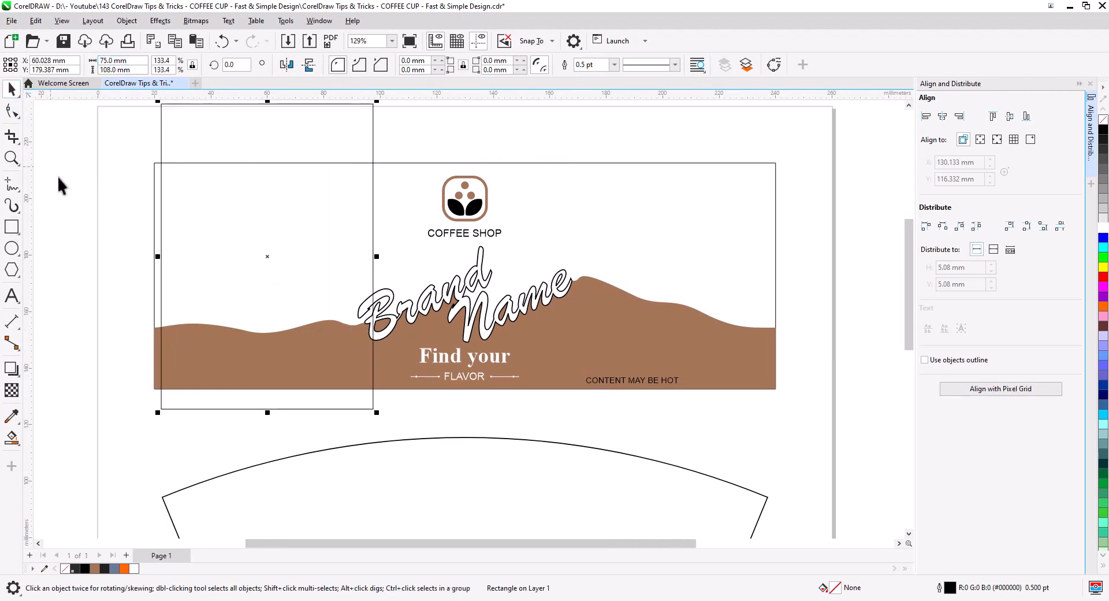
pyautogui.moveTo(161, 282); pyautogui.dragTo(153, 288)
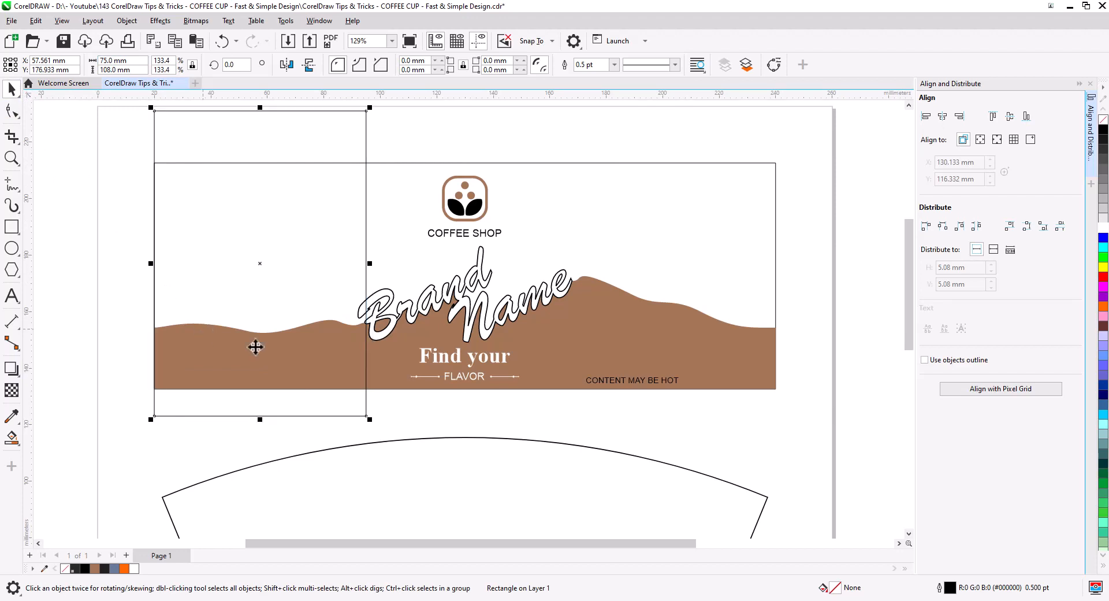
# Fill the "CONTENT MAY BE HOT" text white and centre it horizontally on the 75 mm helper rectangle.
pyautogui.click(606, 380)
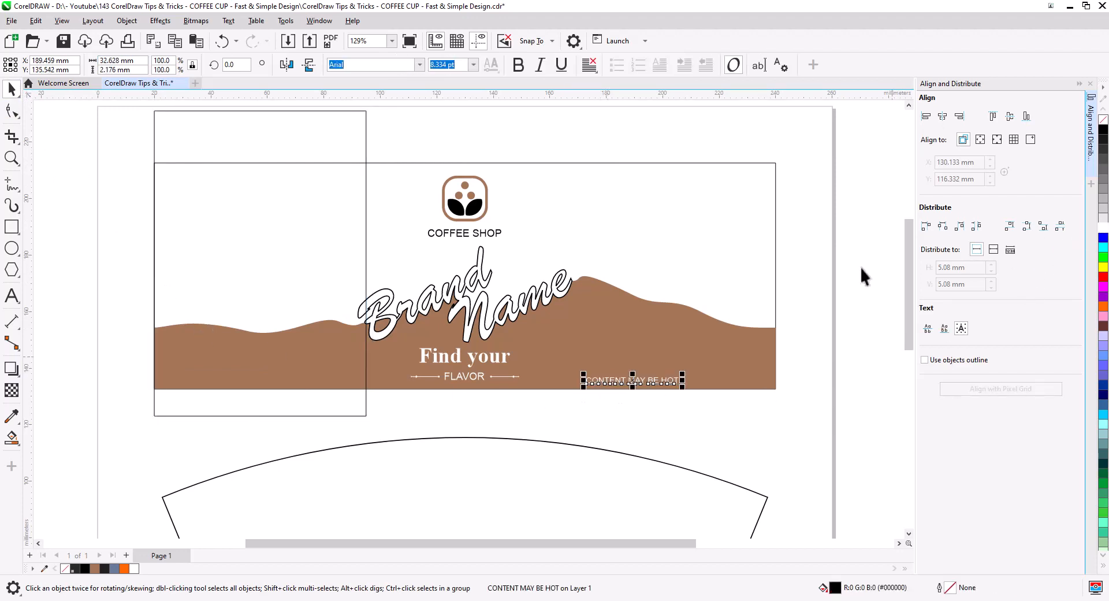
pyautogui.keyDown('shift'); pyautogui.click(210, 286); pyautogui.keyUp('shift')
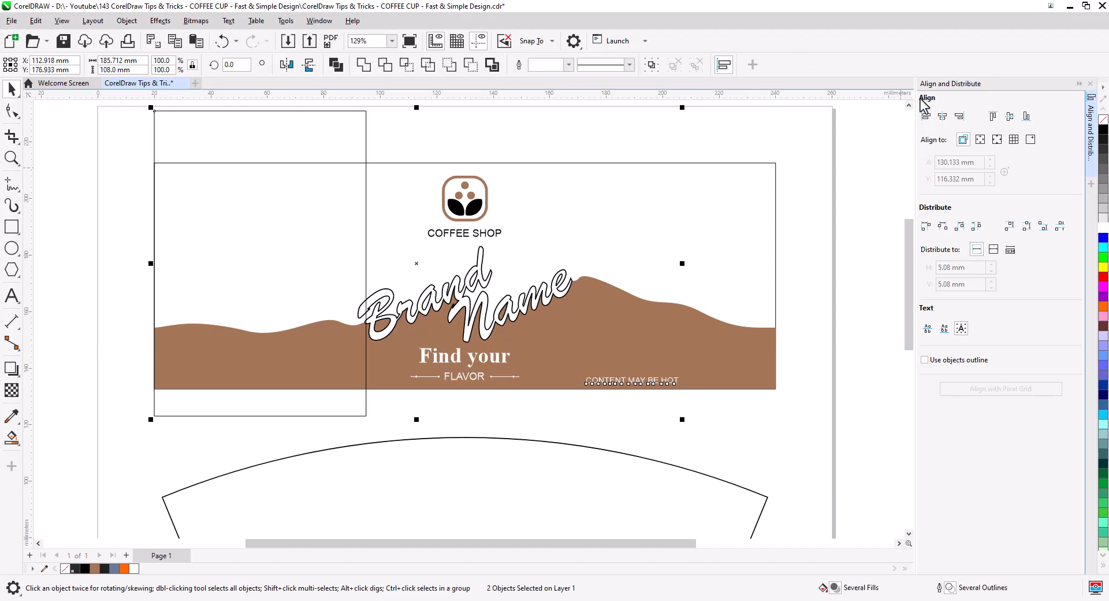
pyautogui.click(942, 116)
pyautogui.click(131, 356)
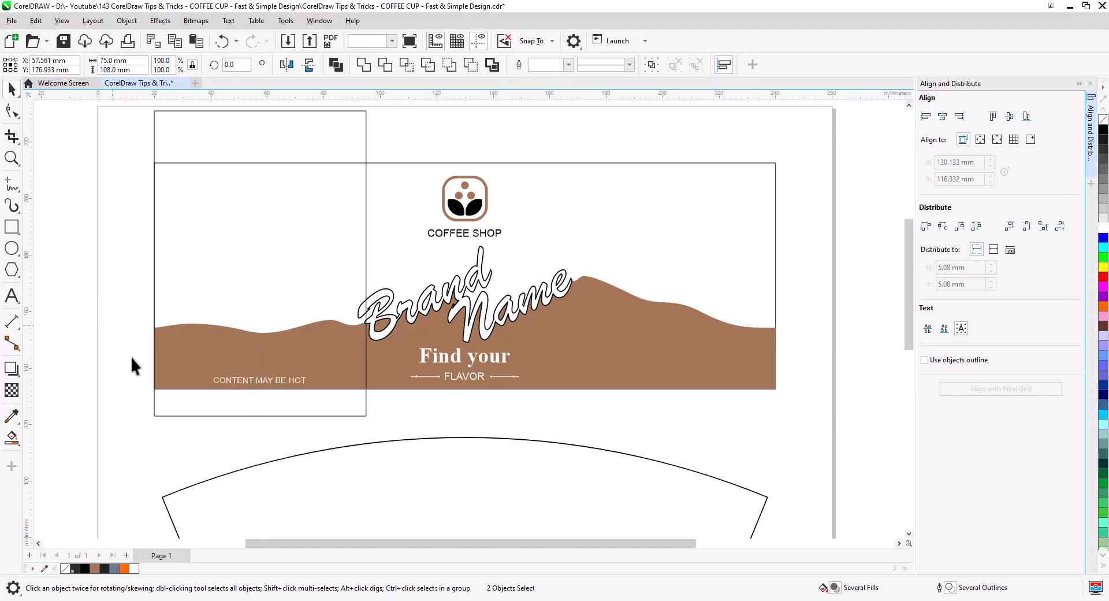
# Copy the "CONTENT MAY BE HOT" text with its helper rectangle so the copy meets the wide rectangle's right edge.
pyautogui.click(238, 380)
pyautogui.keyDown('shift'); pyautogui.click(245, 339); pyautogui.keyUp('shift')
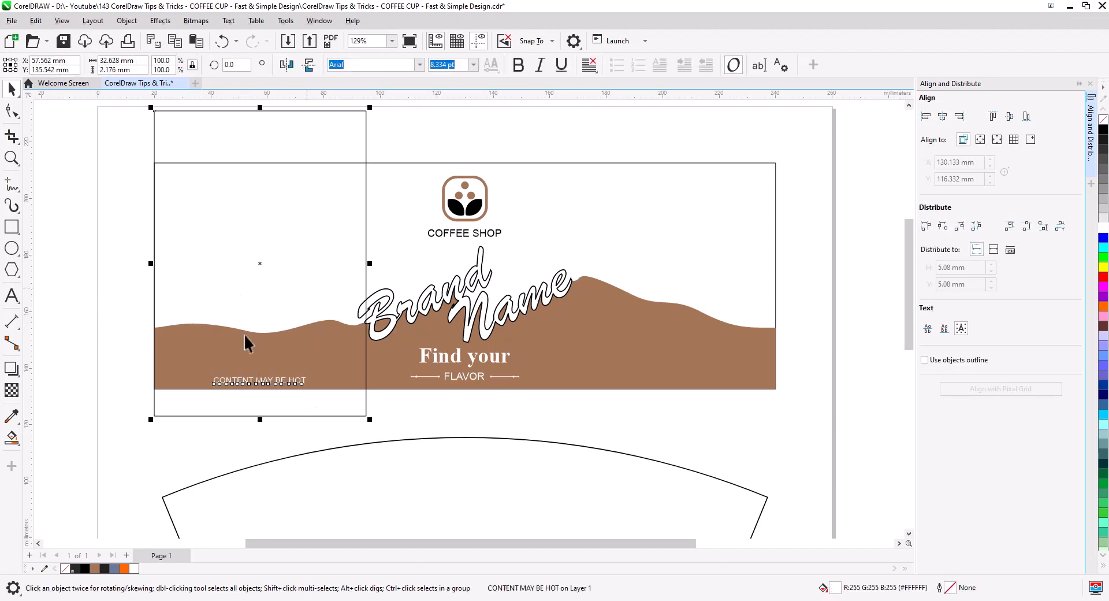
pyautogui.moveTo(368, 275); pyautogui.dragTo(775, 274)
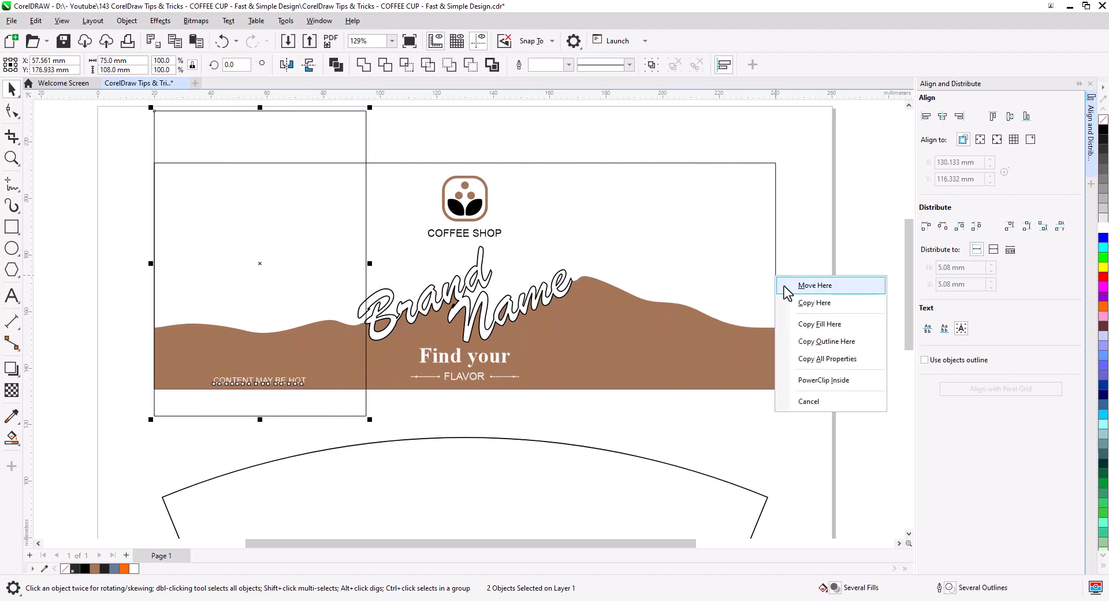
pyautogui.click(803, 300)
pyautogui.click(820, 283)
# Delete both helper rectangles, keeping the two "CONTENT MAY BE HOT" texts.
pyautogui.click(720, 250)
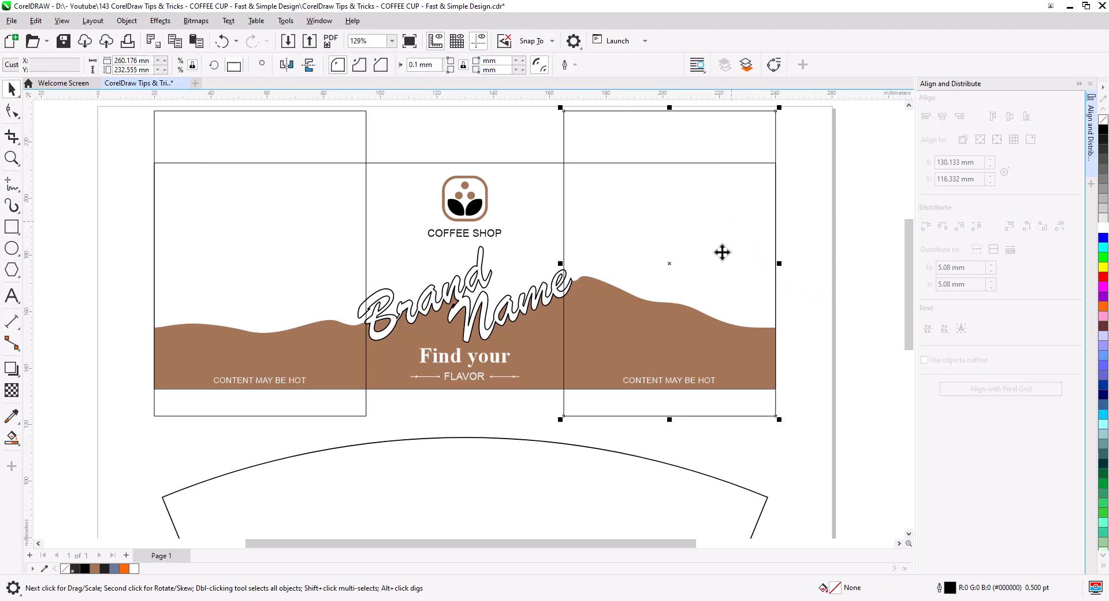
pyautogui.press('Delete')
pyautogui.click(279, 205)
pyautogui.press('Delete')
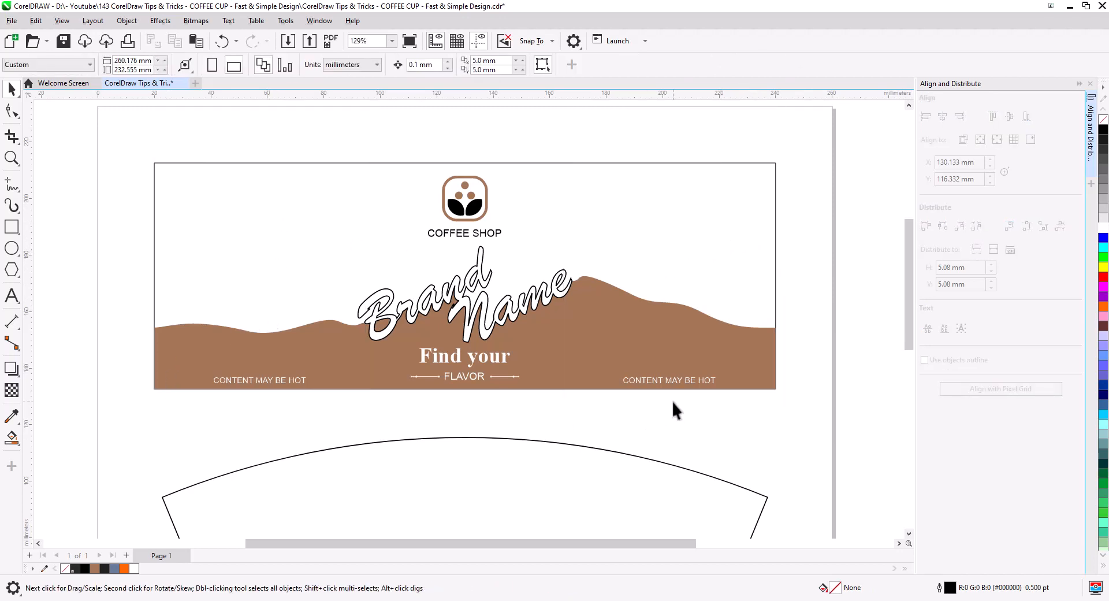
# Remove the outline from the wide rectangle behind the cup design.
pyautogui.scroll(-4, 522, 341)
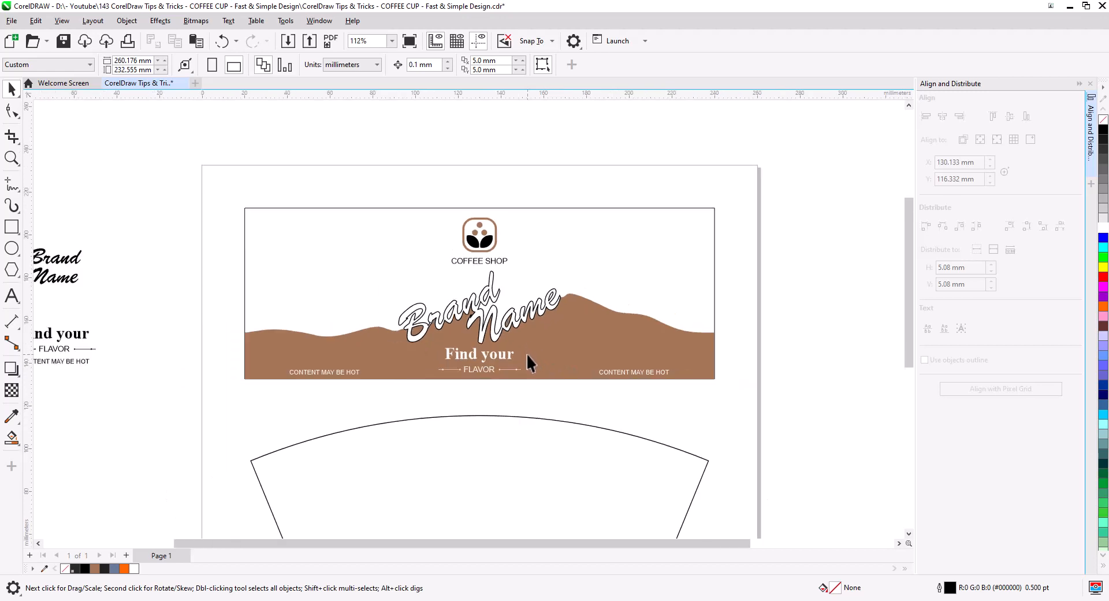
pyautogui.moveTo(560, 354); pyautogui.dragTo(532, 355)
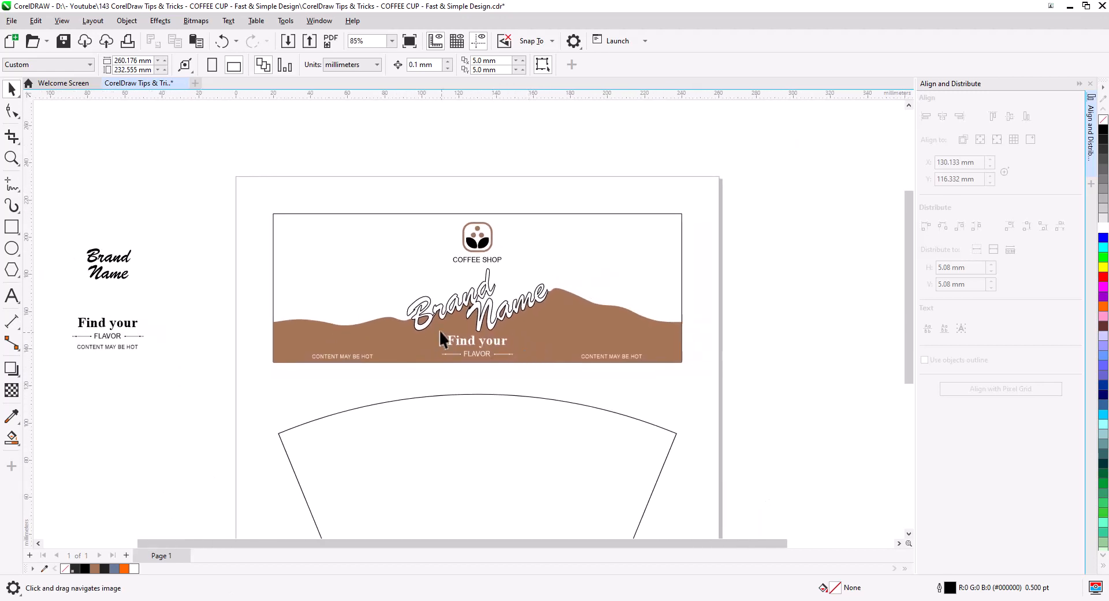
pyautogui.click(489, 288)
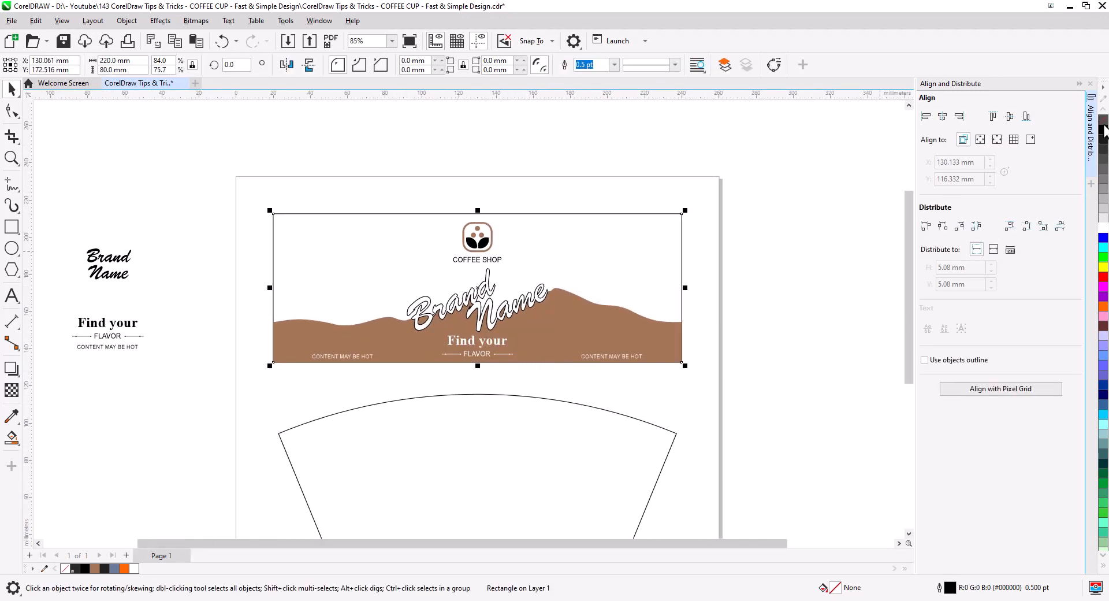
pyautogui.rightClick(1103, 121)
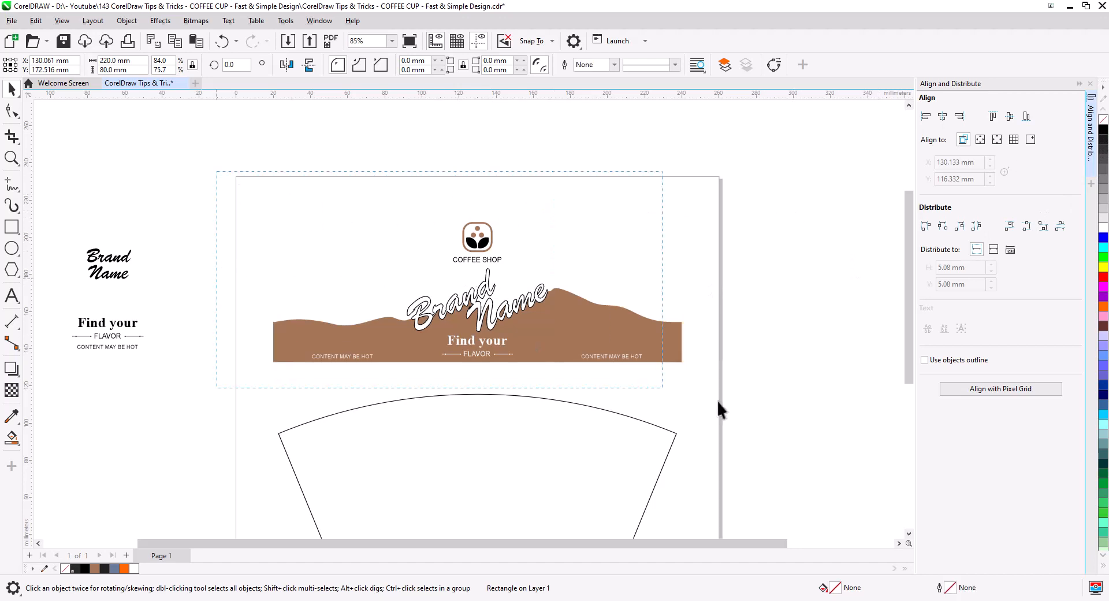
# Copy all objects of the finished wrap design to the empty area outside the page as an editable backup.
pyautogui.moveTo(719, 408); pyautogui.dragTo(705, 401)
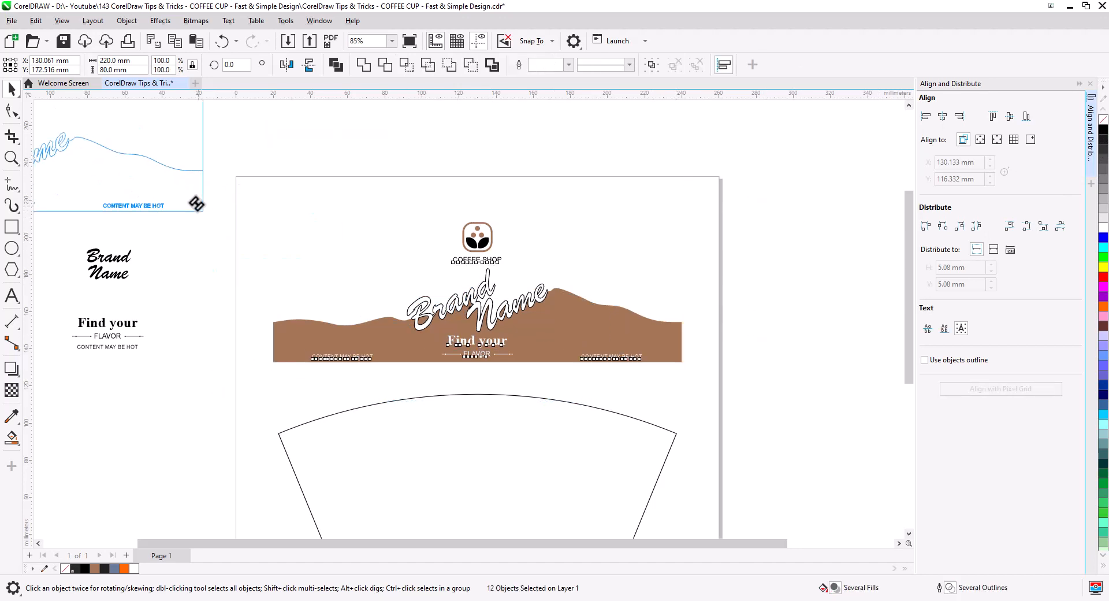
pyautogui.moveTo(196, 204); pyautogui.dragTo(195, 187)
pyautogui.click(213, 217)
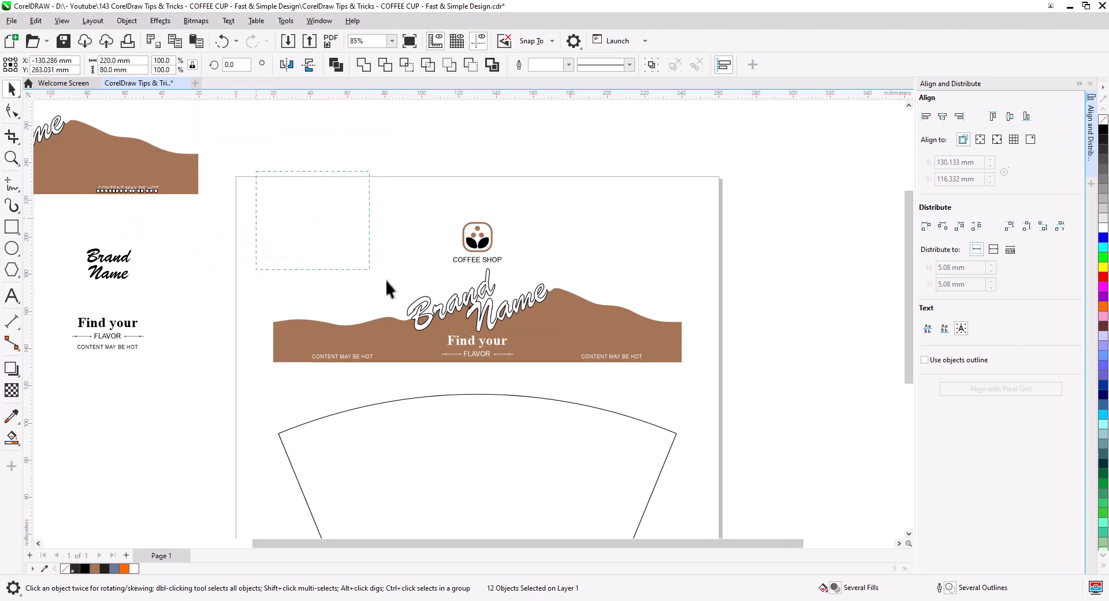
# Convert all objects of the wrap design on the page to one 300 dpi RGB bitmap with a transparent background.
pyautogui.moveTo(384, 277); pyautogui.dragTo(742, 400)
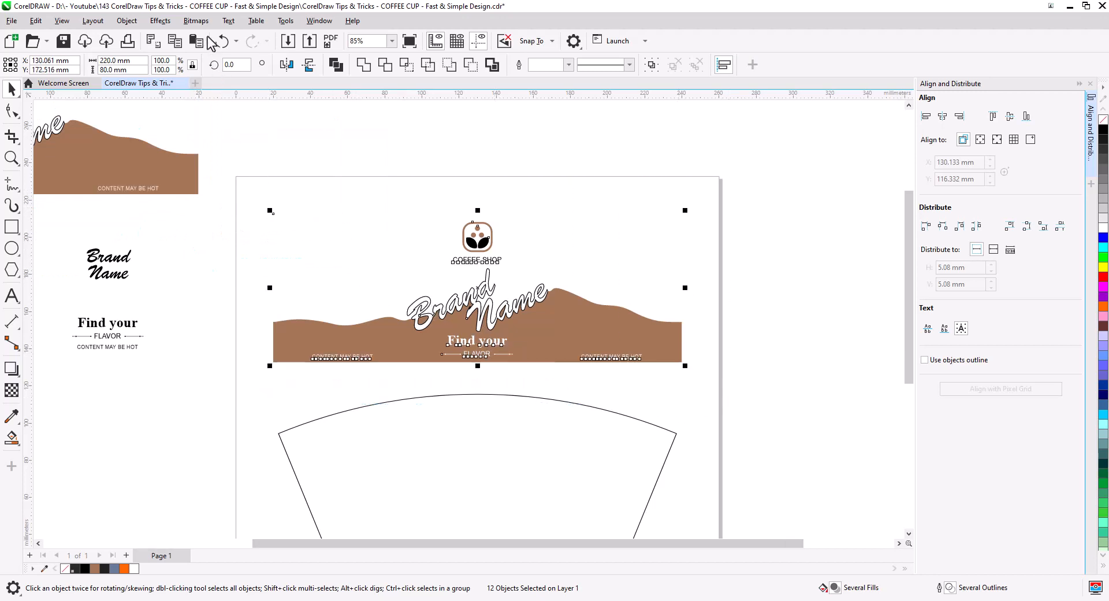
pyautogui.click(195, 21)
pyautogui.click(223, 33)
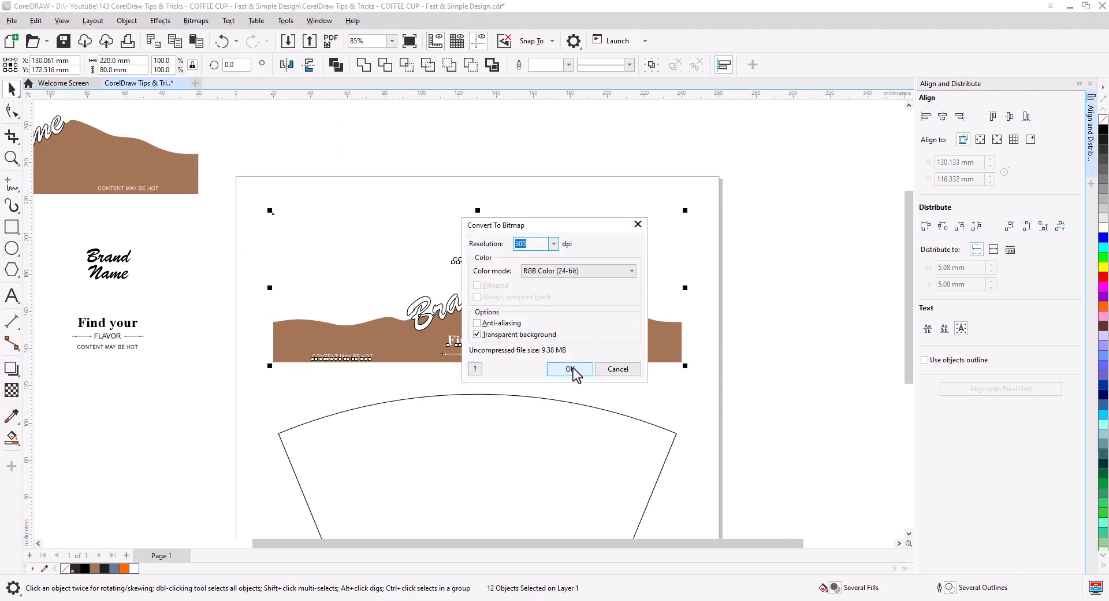
pyautogui.click(572, 369)
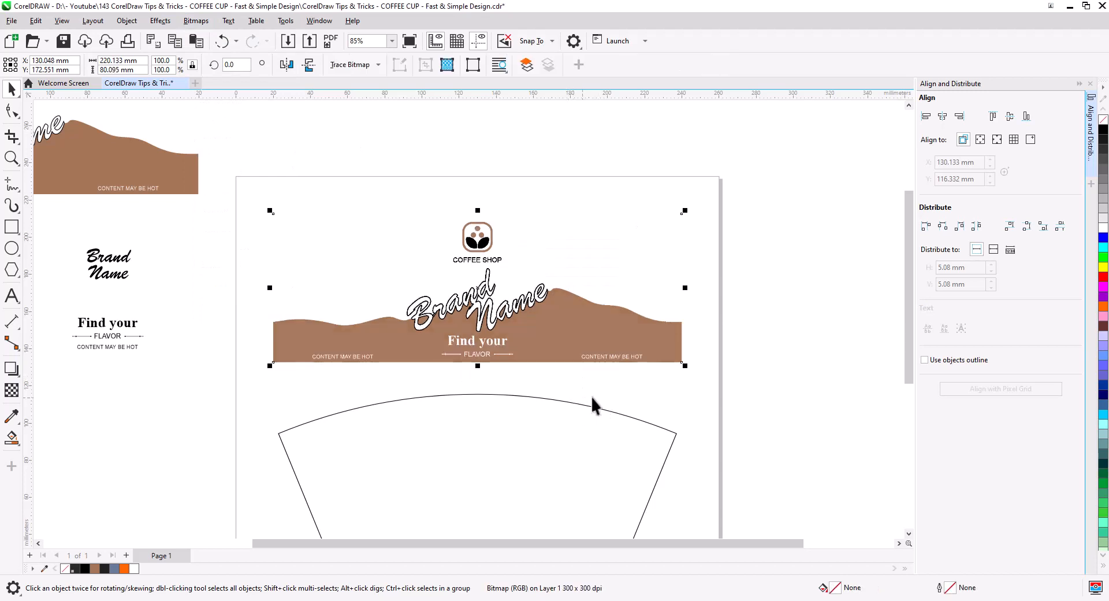
# Move the design bitmap down over the curved cup template, undoing the accidental shift of the template outline.
pyautogui.moveTo(570, 354); pyautogui.dragTo(578, 486)
pyautogui.moveTo(584, 494); pyautogui.dragTo(592, 315)
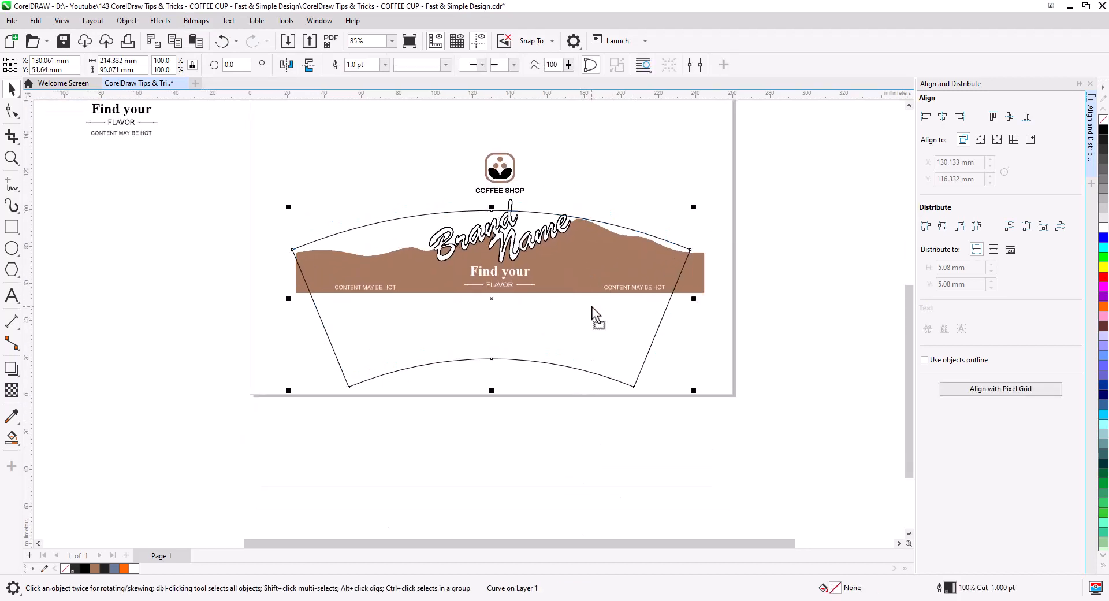
pyautogui.hotkey('ctrl', 'z')
# Bring the design bitmap to the front of the page, above the cup template outline.
pyautogui.rightClick(696, 284)
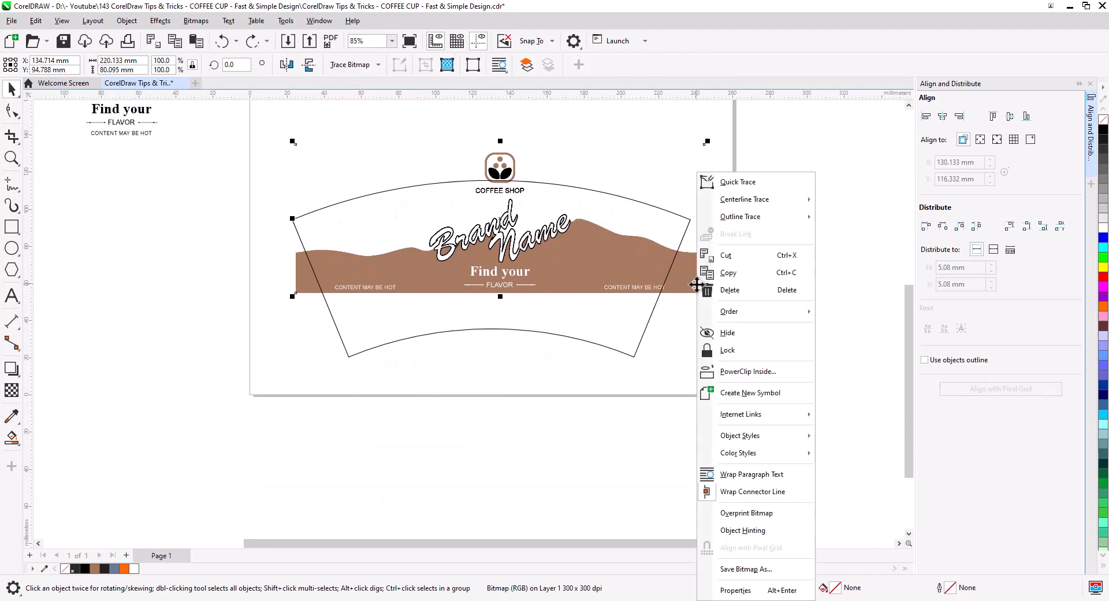
pyautogui.moveTo(739, 313)
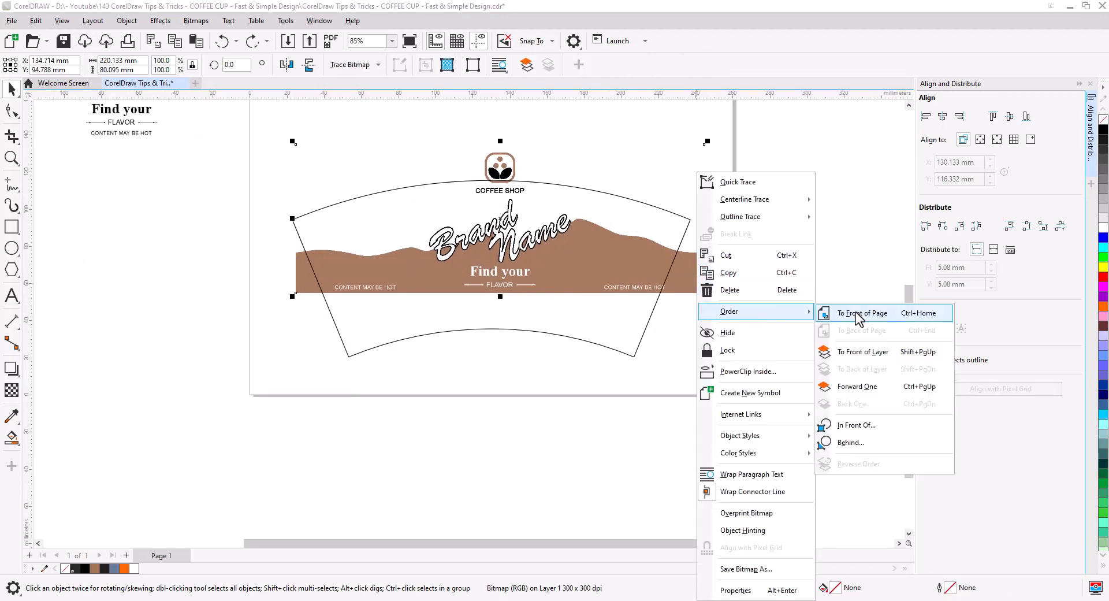
pyautogui.click(861, 313)
pyautogui.click(713, 314)
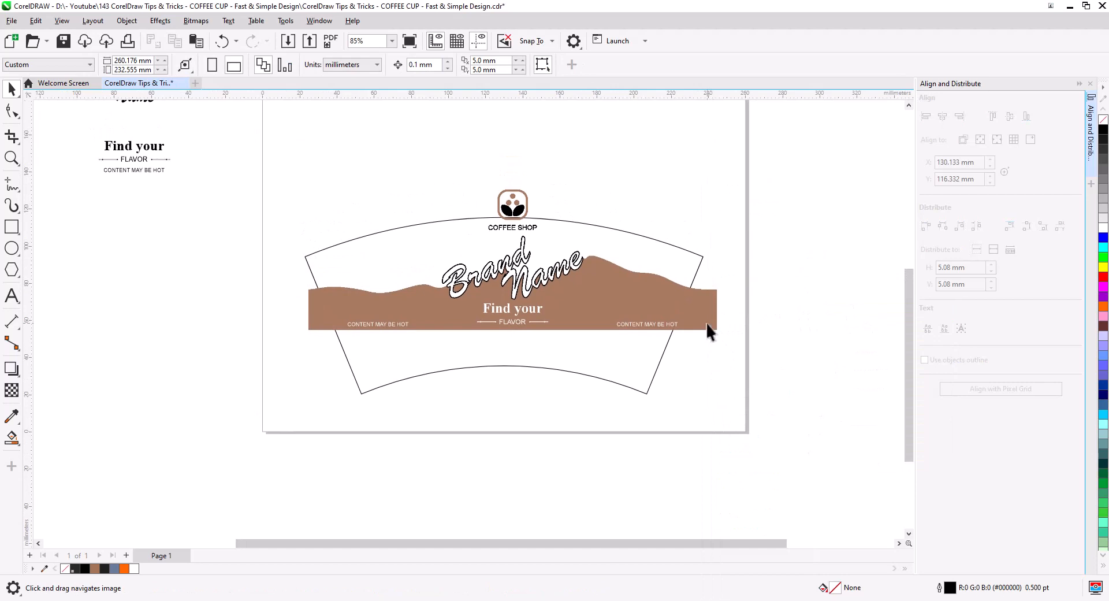
pyautogui.click(707, 324)
pyautogui.rightClick(707, 324)
pyautogui.click(699, 344)
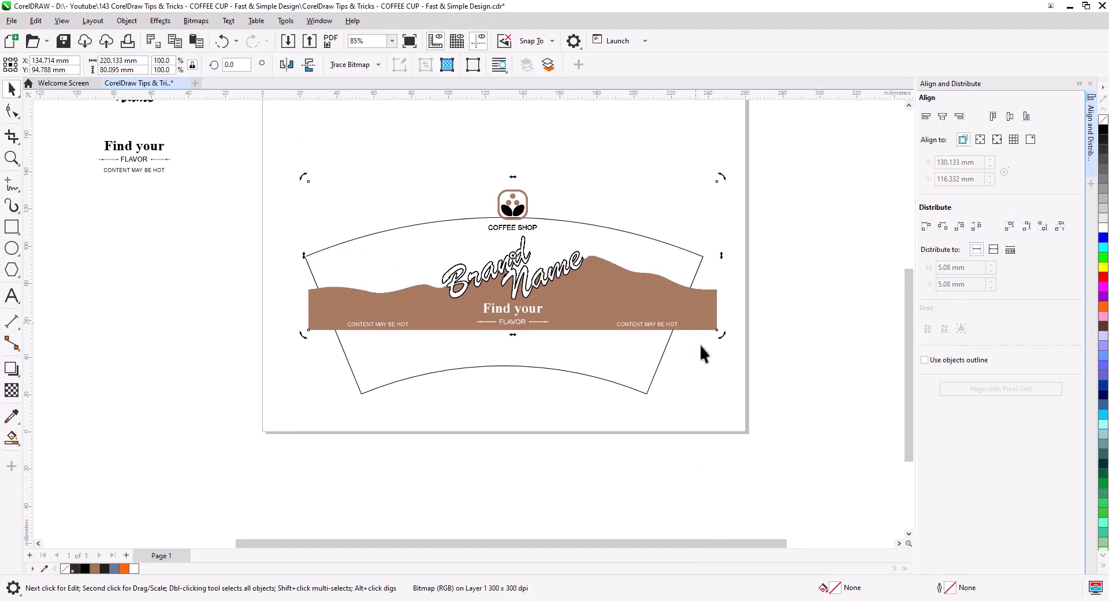
pyautogui.click(715, 355)
# Start an envelope on the design bitmap and delete the middle nodes of its four sides, keeping only the corners.
pyautogui.click(693, 323)
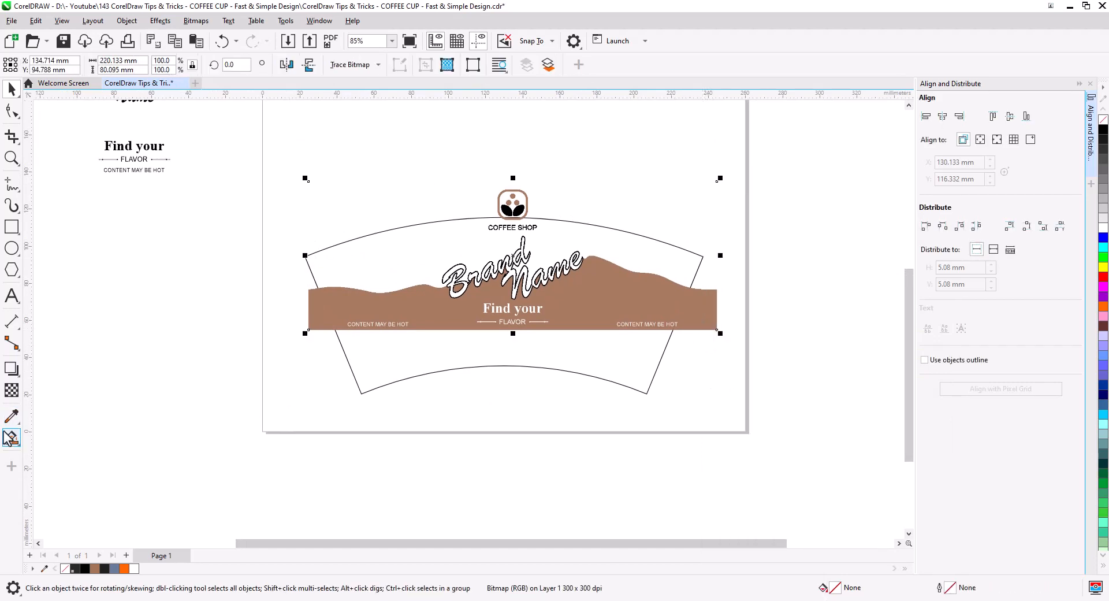
pyautogui.click(10, 366)
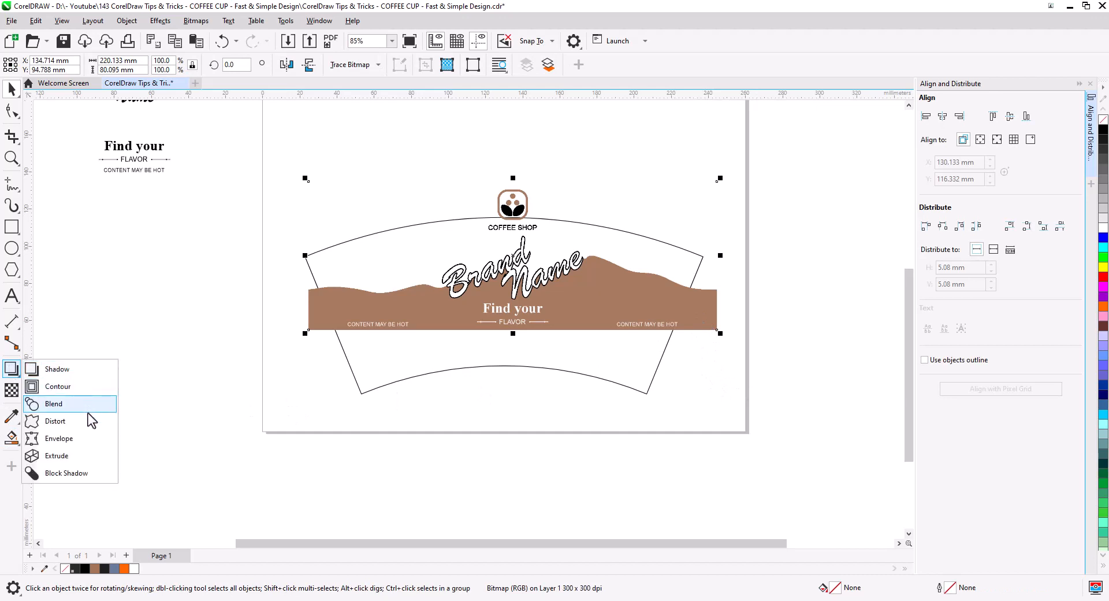
pyautogui.click(87, 438)
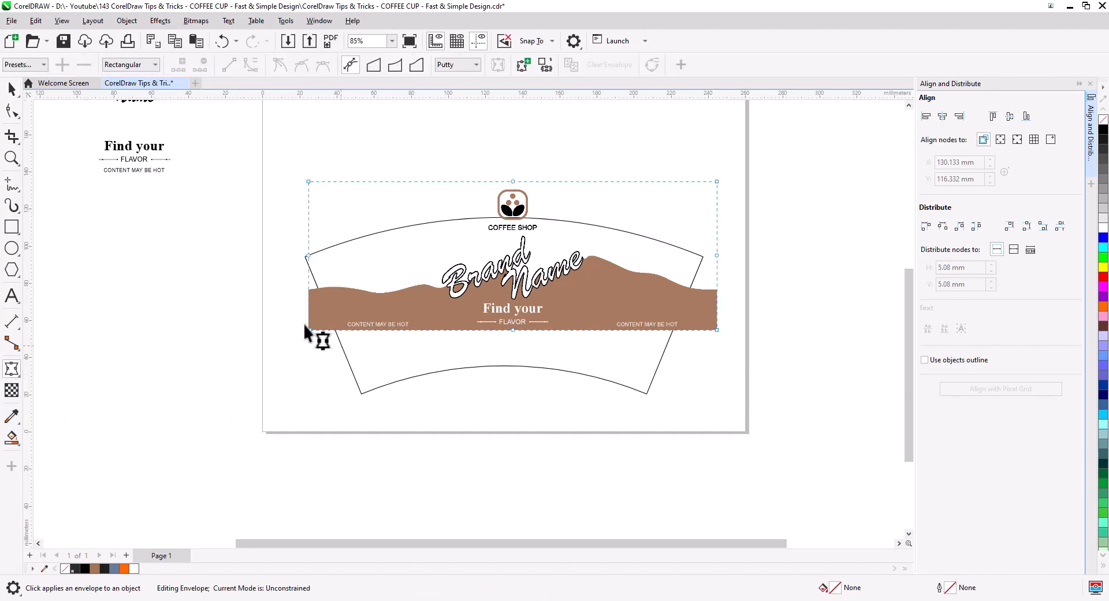
pyautogui.moveTo(289, 239); pyautogui.dragTo(658, 269)
pyautogui.moveTo(761, 269); pyautogui.dragTo(760, 269)
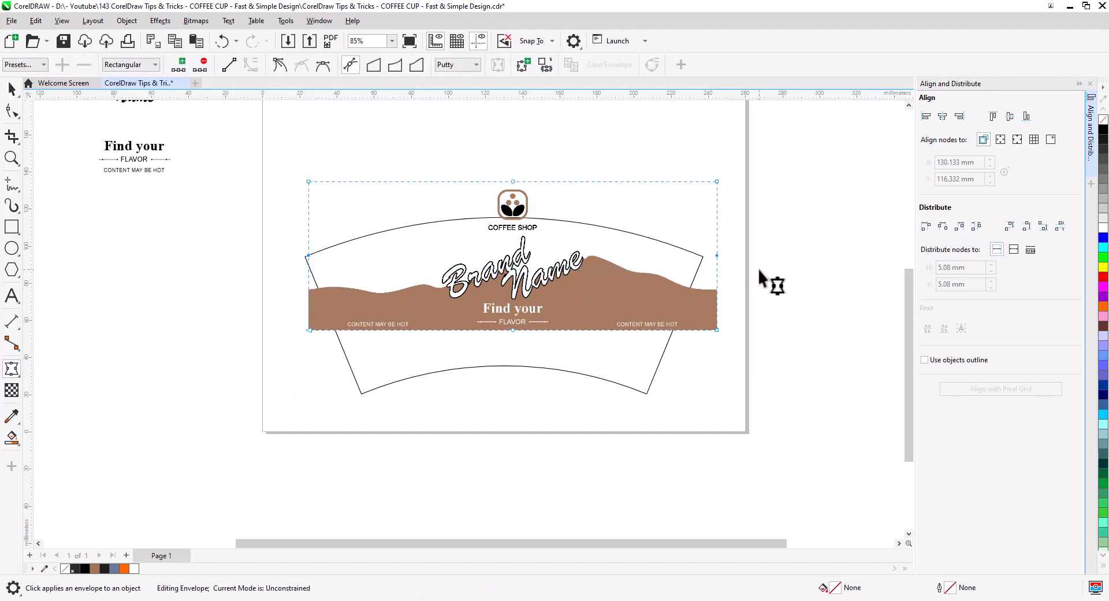
pyautogui.press('Delete')
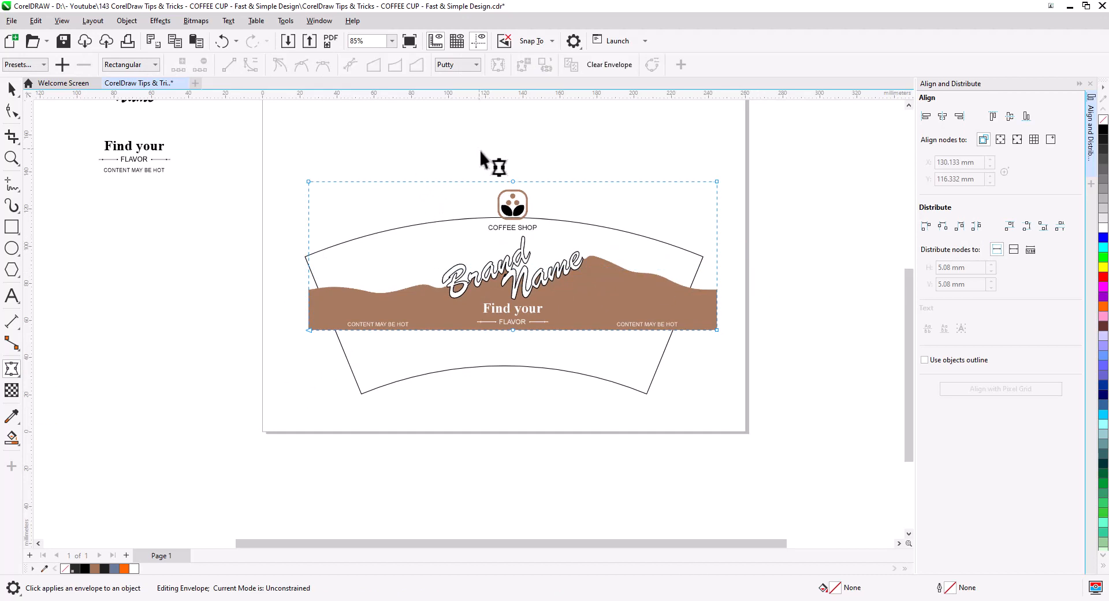
pyautogui.moveTo(480, 150); pyautogui.dragTo(565, 385)
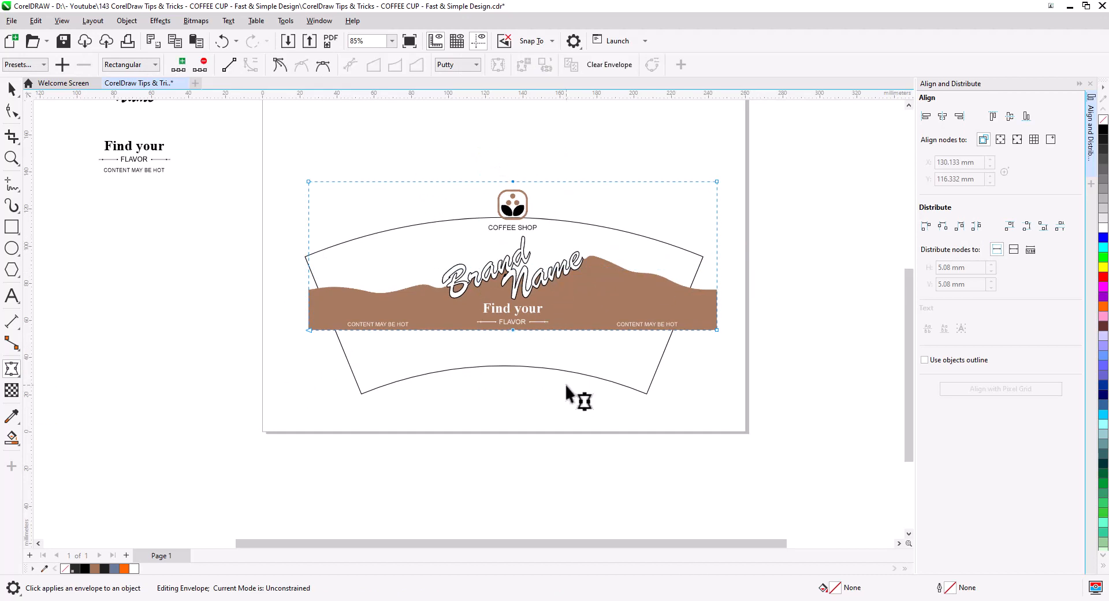
# Convert the envelope's segments between the four corner nodes to straight lines.
pyautogui.moveTo(285, 163); pyautogui.dragTo(764, 373)
pyautogui.click(229, 65)
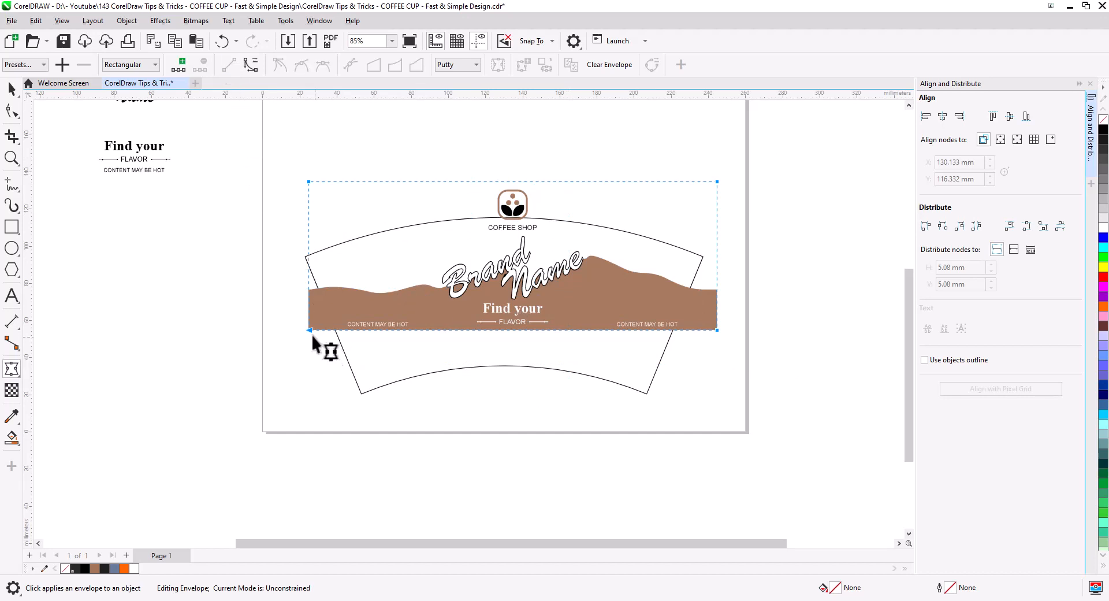
pyautogui.hotkey('ctrl', 'z')
# Move the envelope's four corner nodes onto the matching corners of the curved cup template.
pyautogui.moveTo(309, 330); pyautogui.dragTo(361, 393)
pyautogui.moveTo(306, 178); pyautogui.dragTo(303, 252)
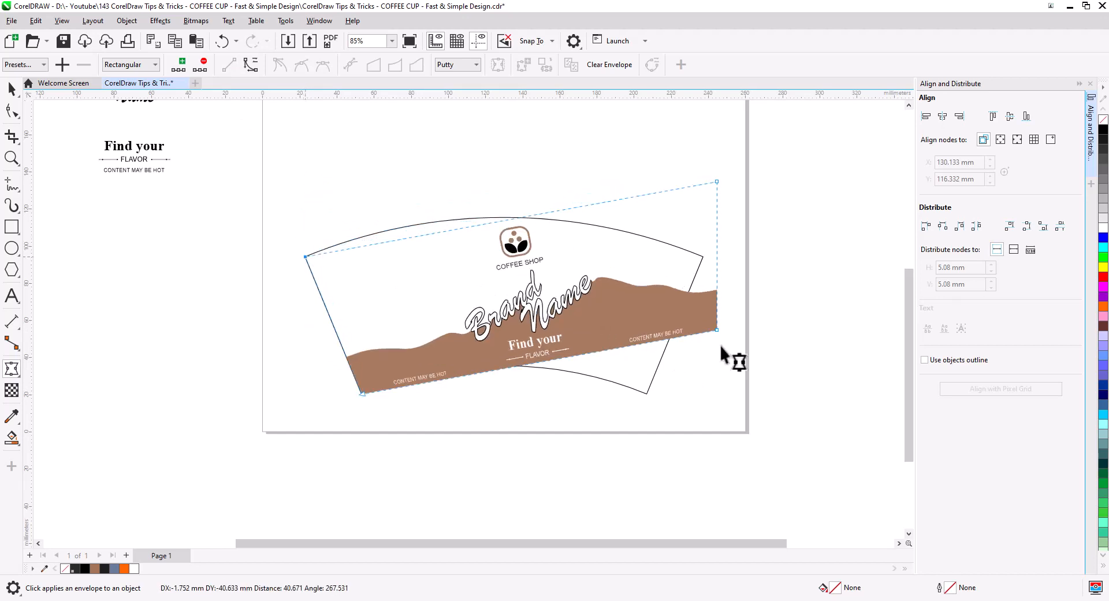
pyautogui.moveTo(717, 330); pyautogui.dragTo(647, 393)
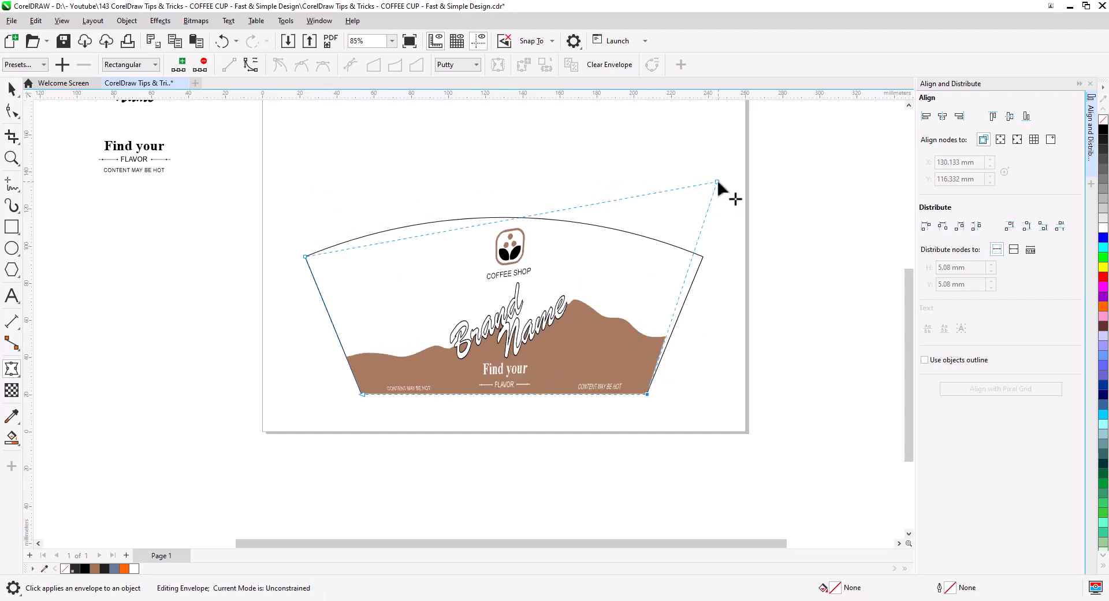
pyautogui.moveTo(716, 179); pyautogui.dragTo(709, 254)
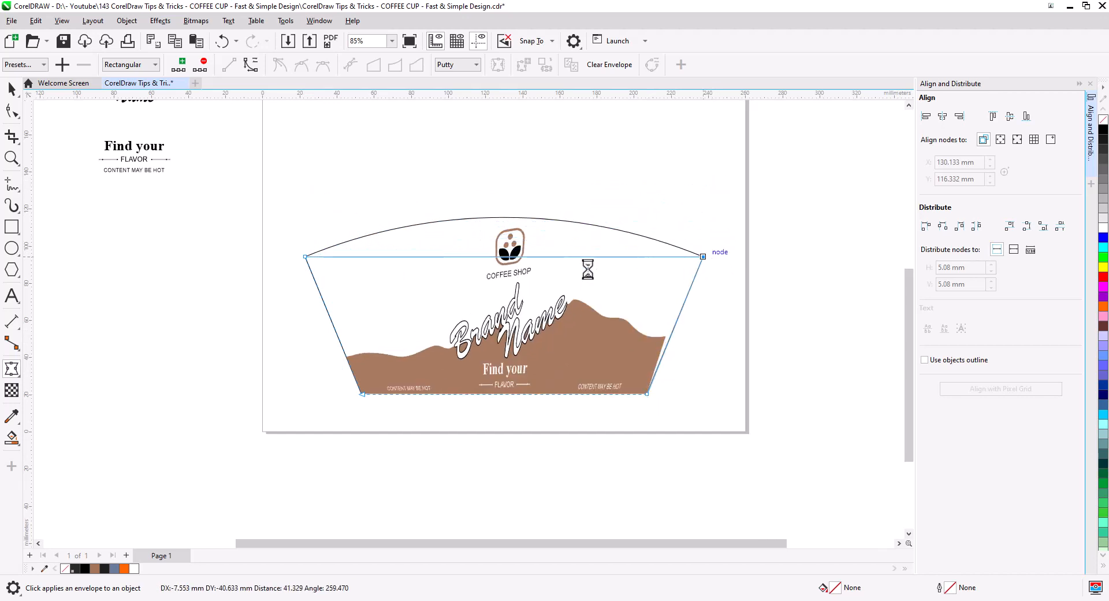
# Convert the envelope segments to curves and bend its upper and lower edges to match the cup template's arcs.
pyautogui.click(764, 406)
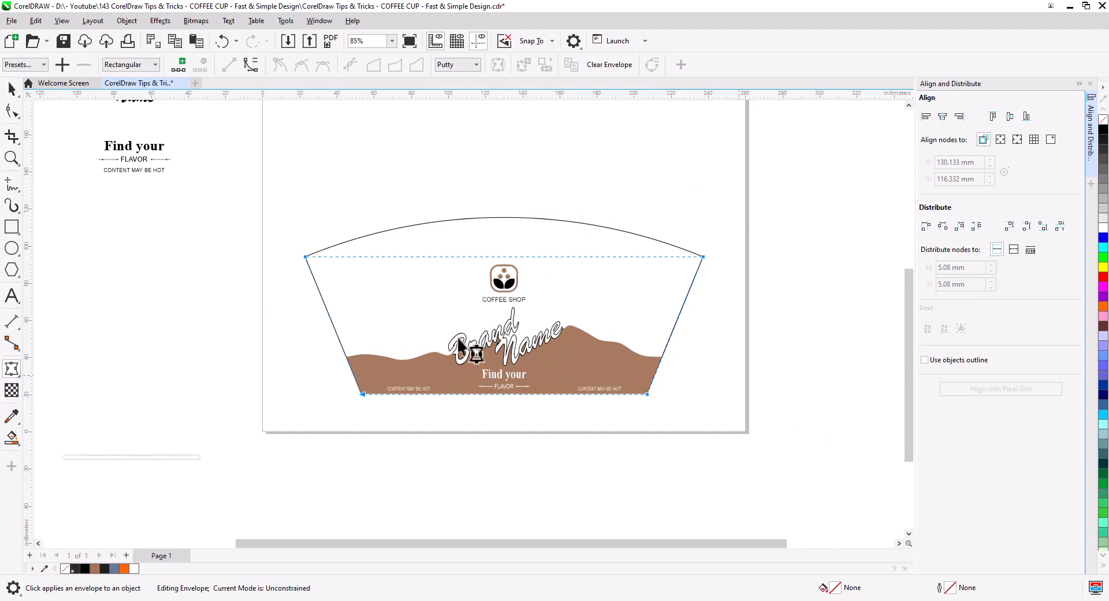
pyautogui.click(252, 65)
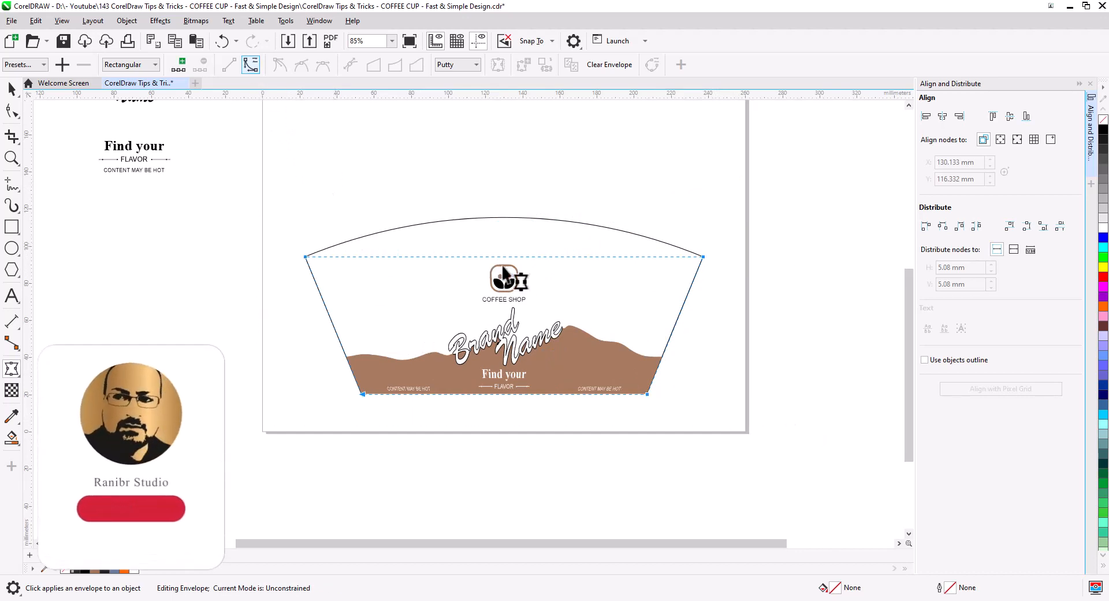
pyautogui.moveTo(503, 257); pyautogui.dragTo(504, 218)
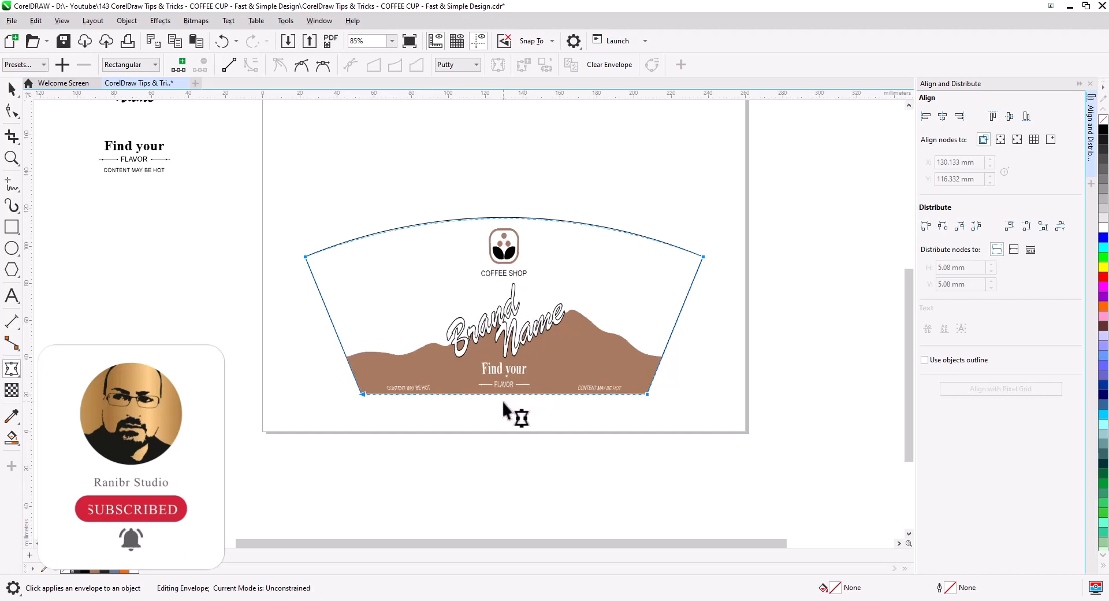
pyautogui.moveTo(500, 394); pyautogui.dragTo(504, 366)
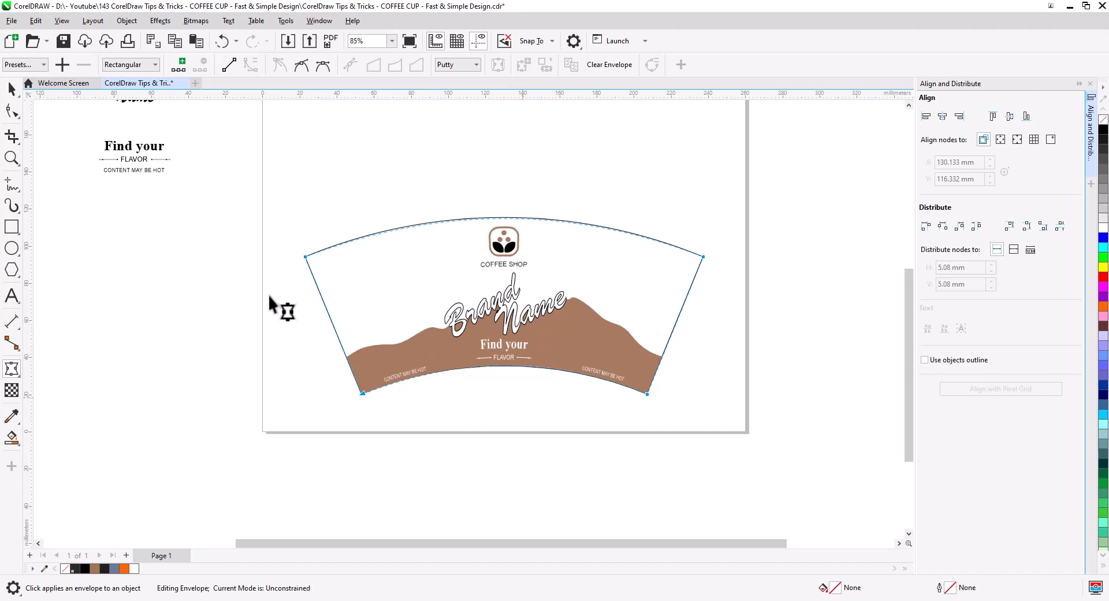
pyautogui.click(12, 89)
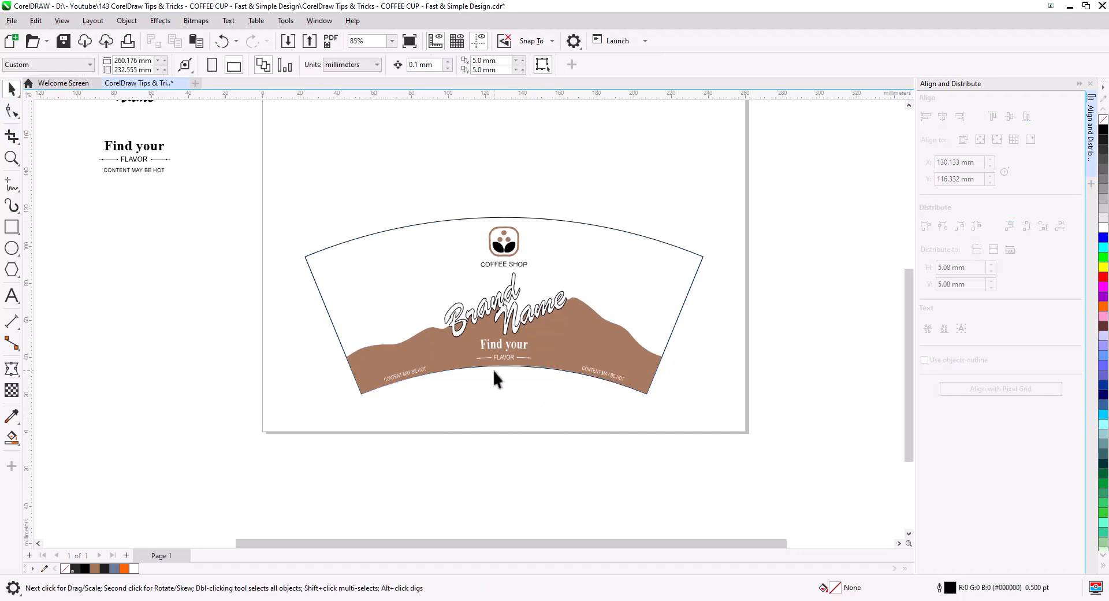
# Fill the "Brand Name" lettering in the flat design copy black and select the wide rectangle behind the design.
pyautogui.scroll(4, 494, 372)
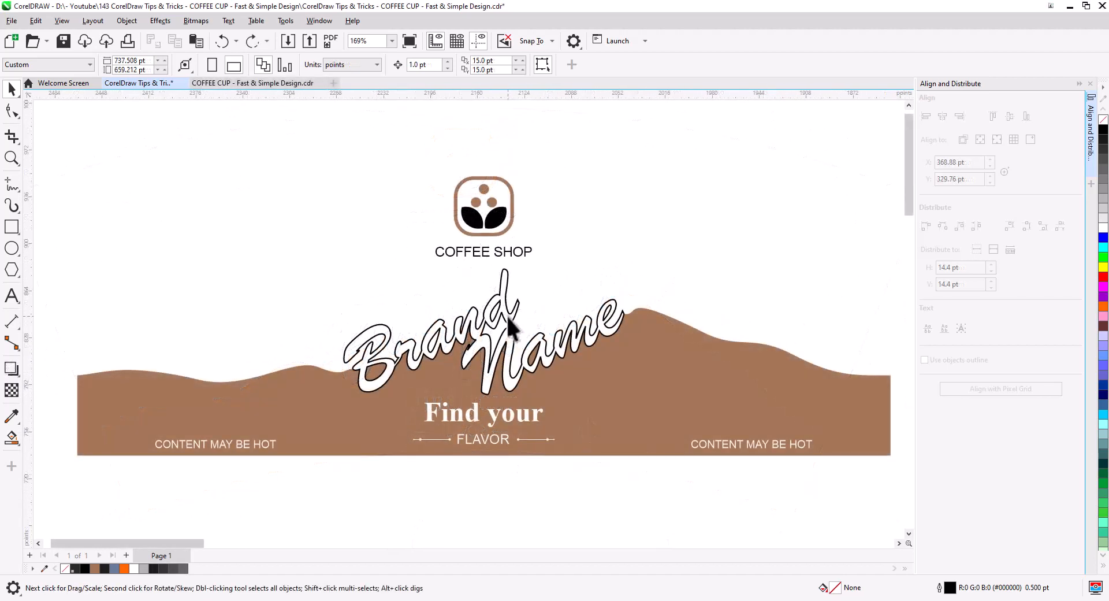
pyautogui.click(506, 314)
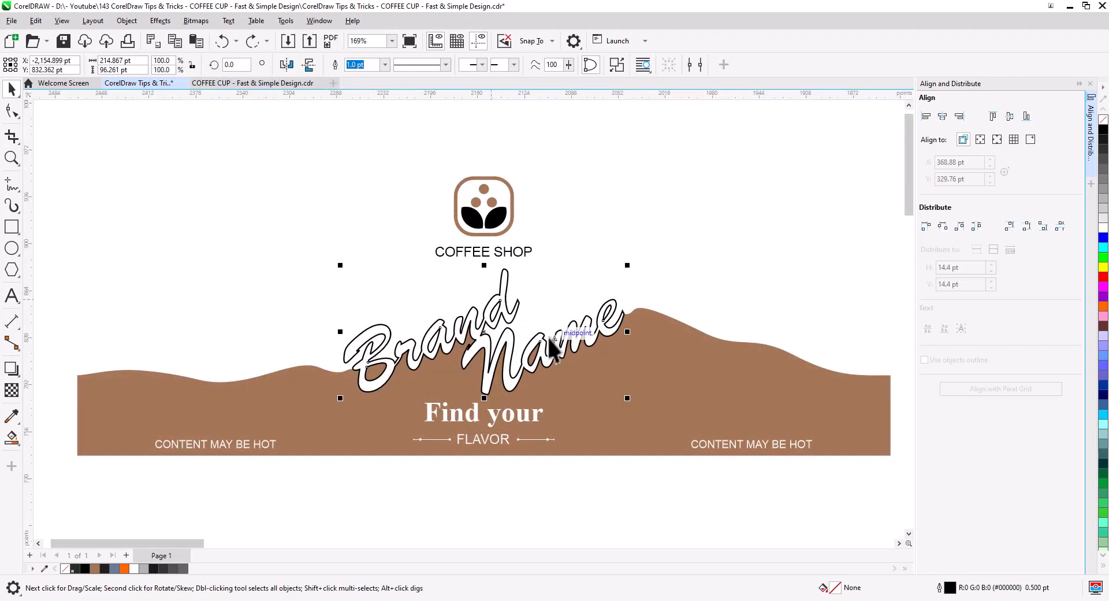
pyautogui.click(1103, 128)
pyautogui.rightClick(1103, 118)
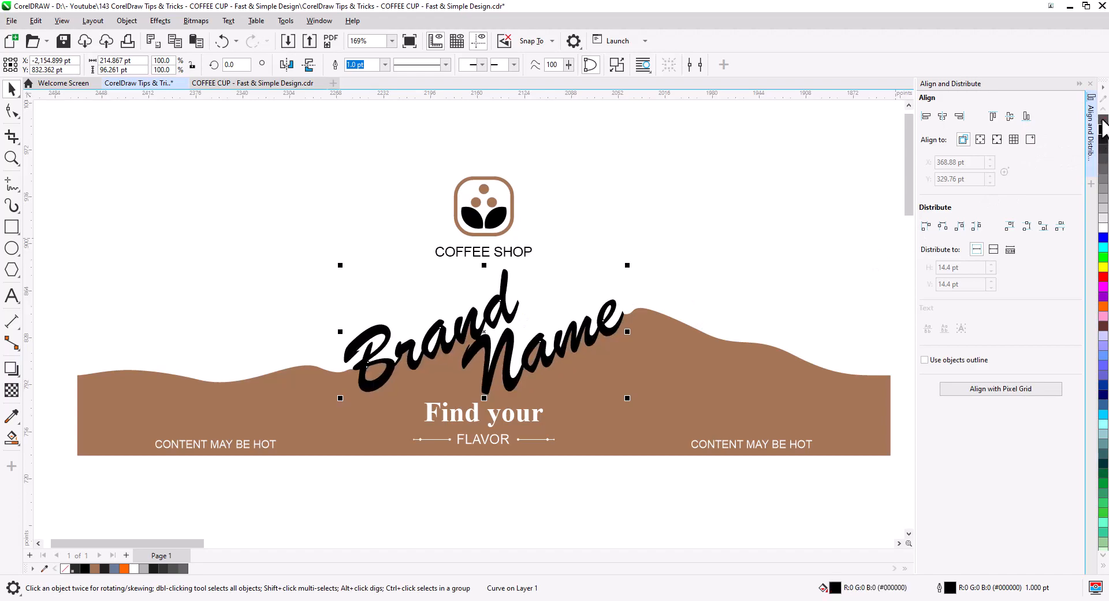
pyautogui.click(501, 353)
pyautogui.click(396, 452)
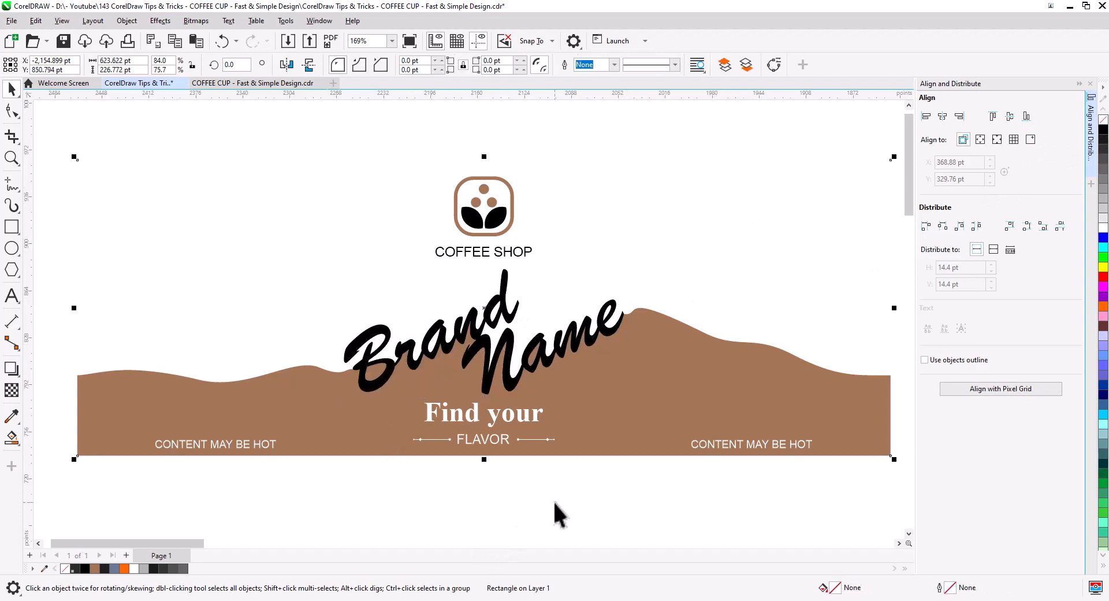